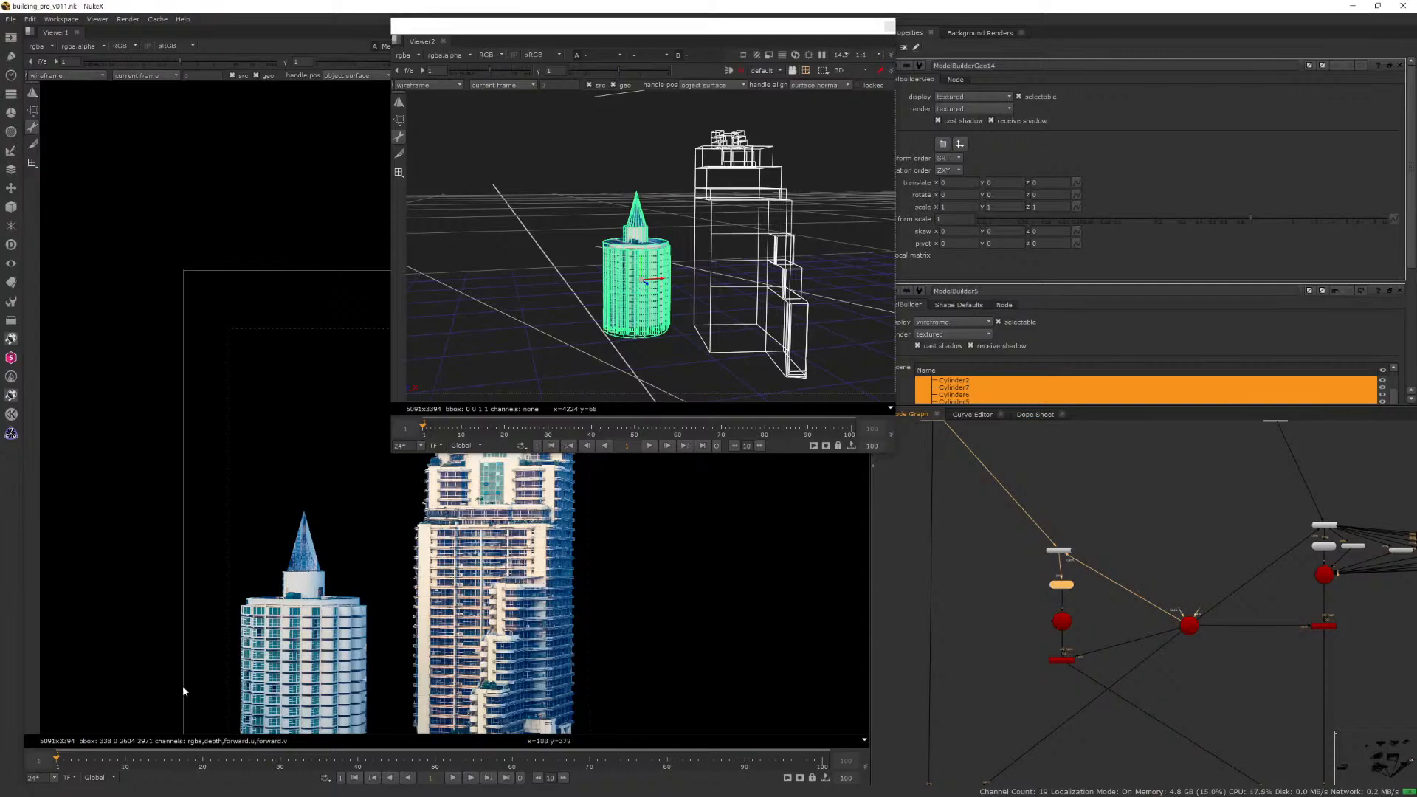
# Switch to File Explorer and select 0022_0208_Projection_v002.abc in the step_7 source folder.
pyautogui.hotkey('alt', 'Tab')
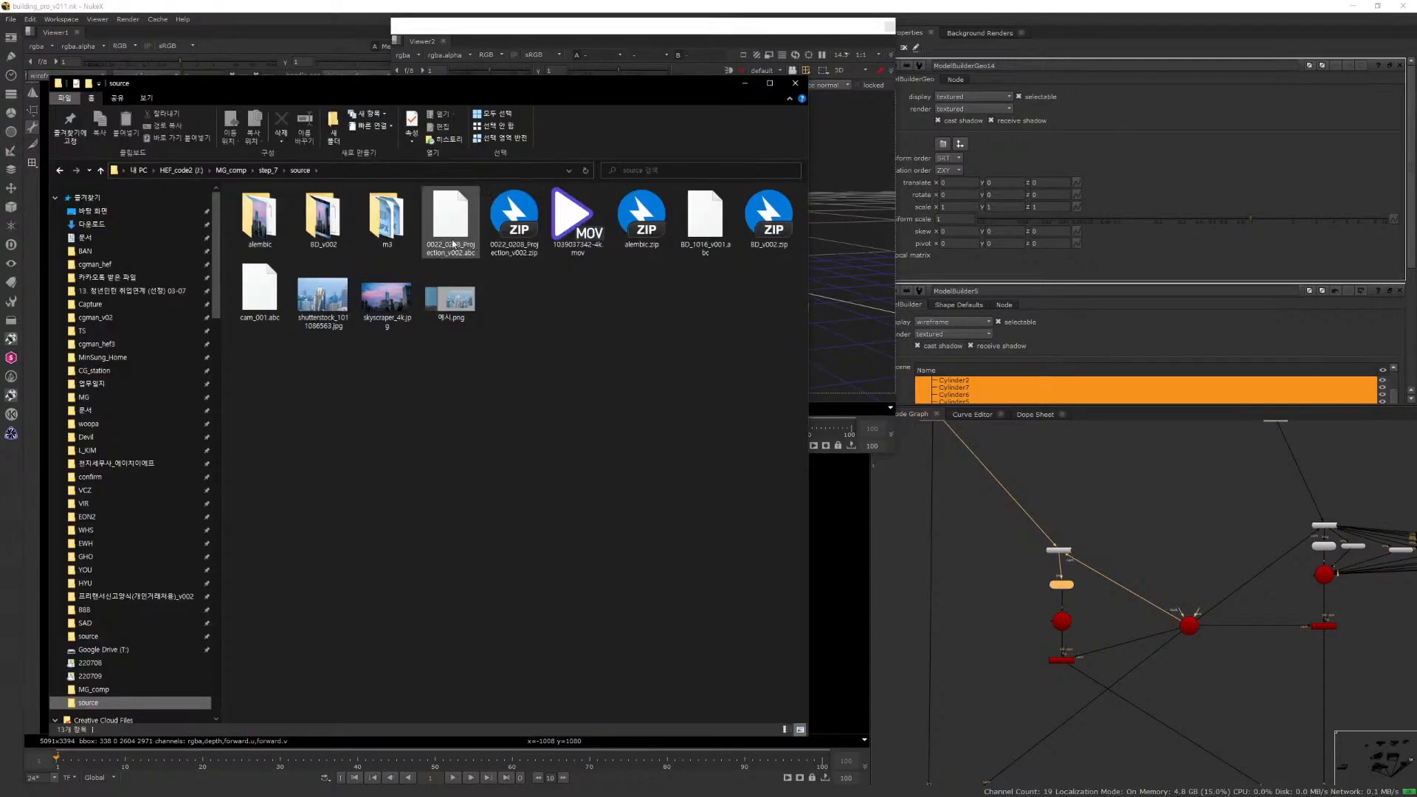
pyautogui.click(456, 241)
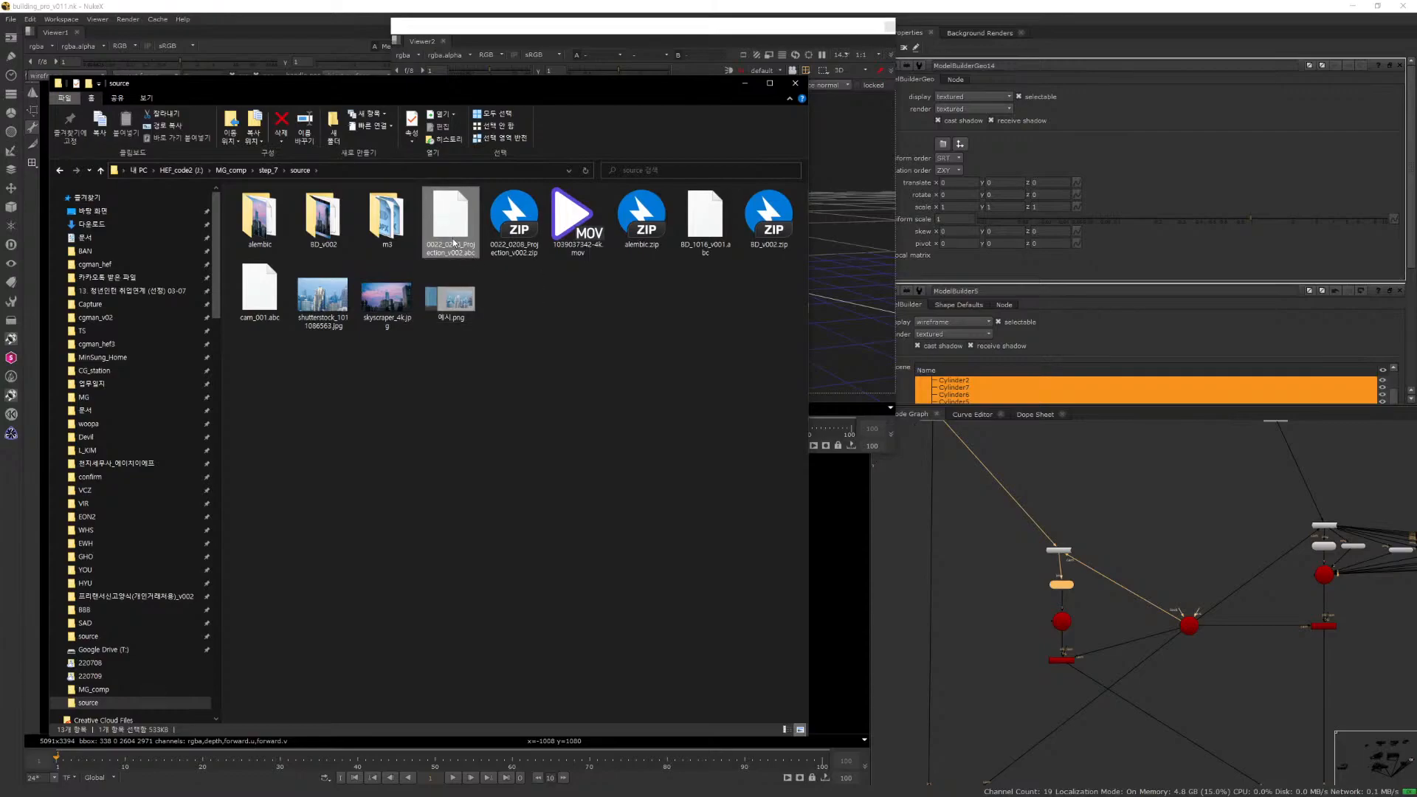
pyautogui.press('s')
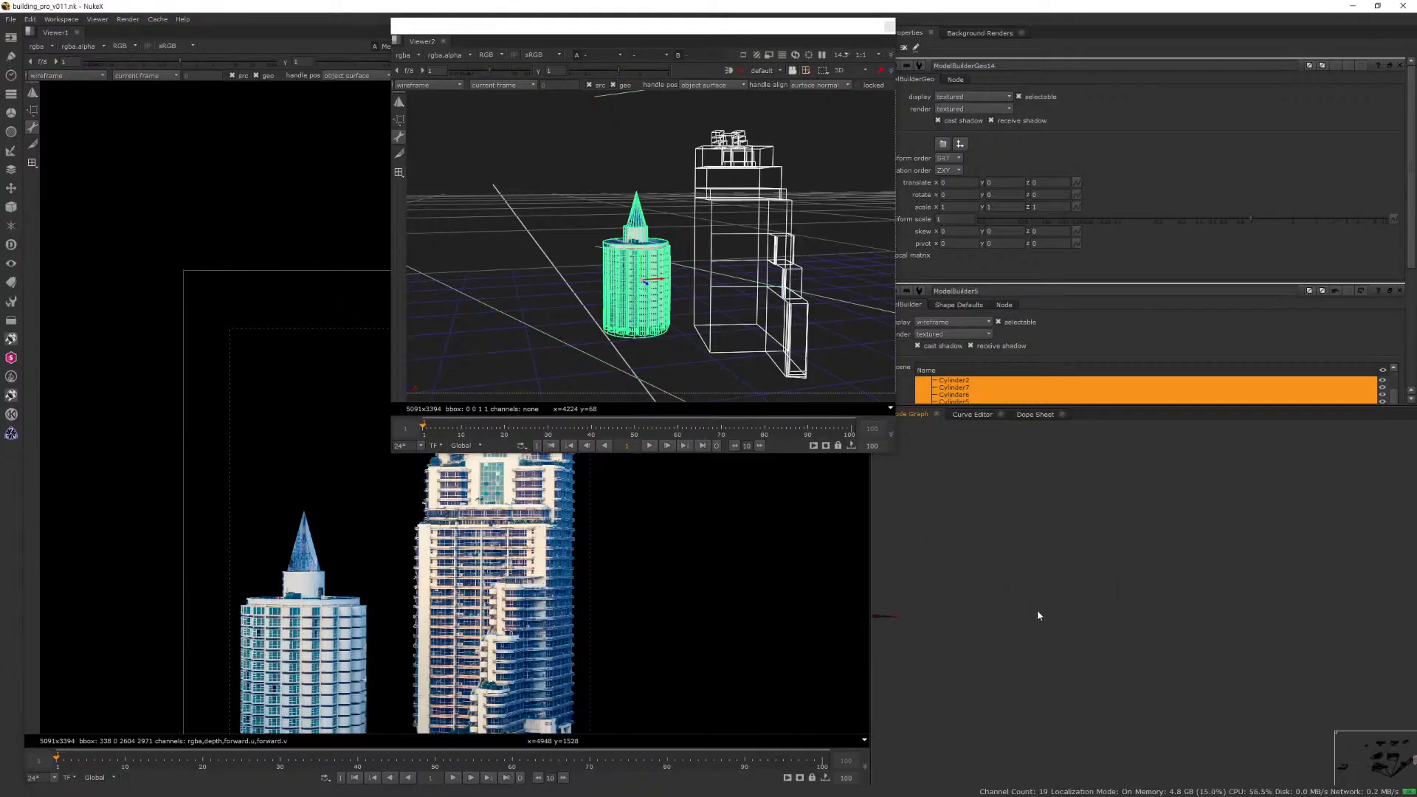
# Add a ReadGeo node to an empty area of the node graph and load 0022_0208_Projection_v002.abc into it.
pyautogui.press('Tab')
pyautogui.write('re')
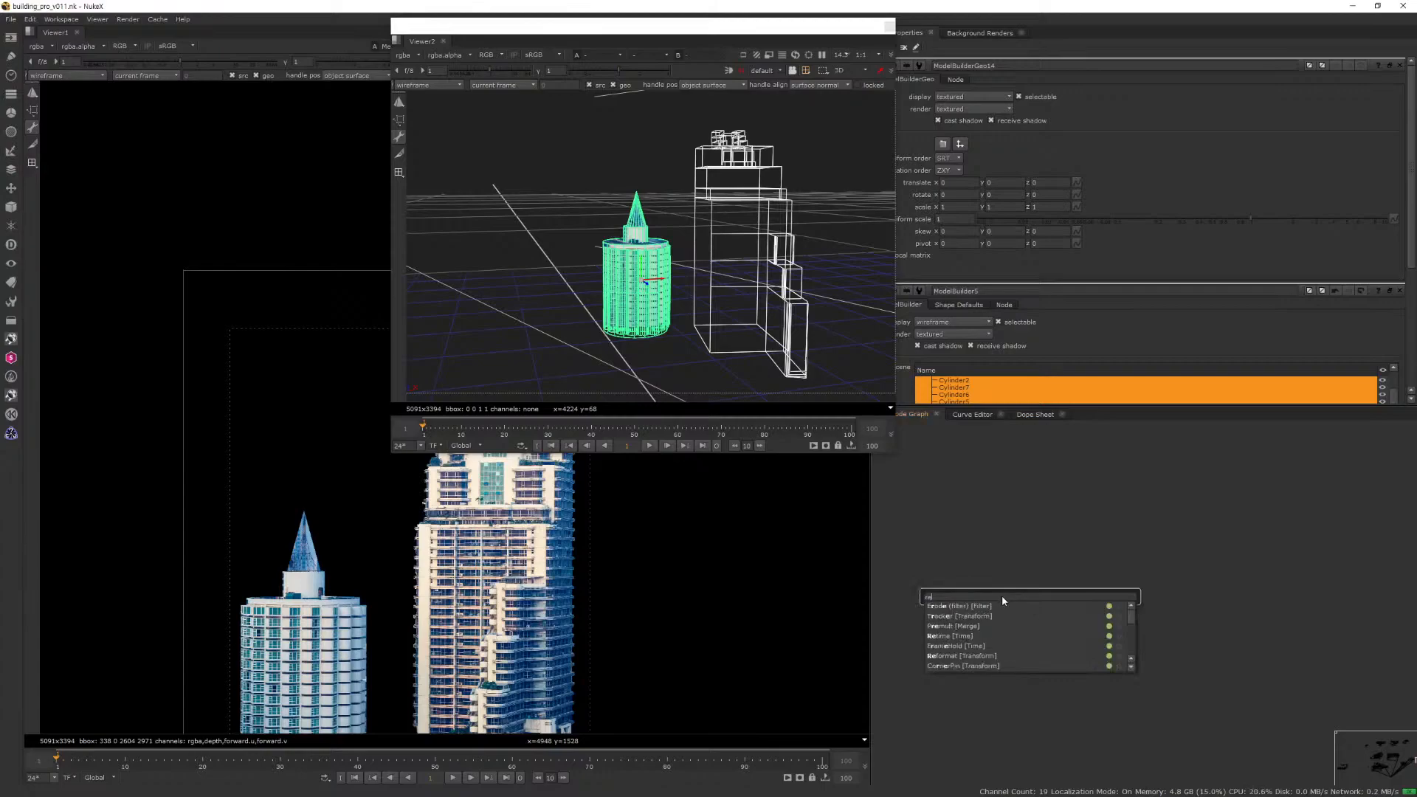
pyautogui.write('adgeo')
pyautogui.press('Return')
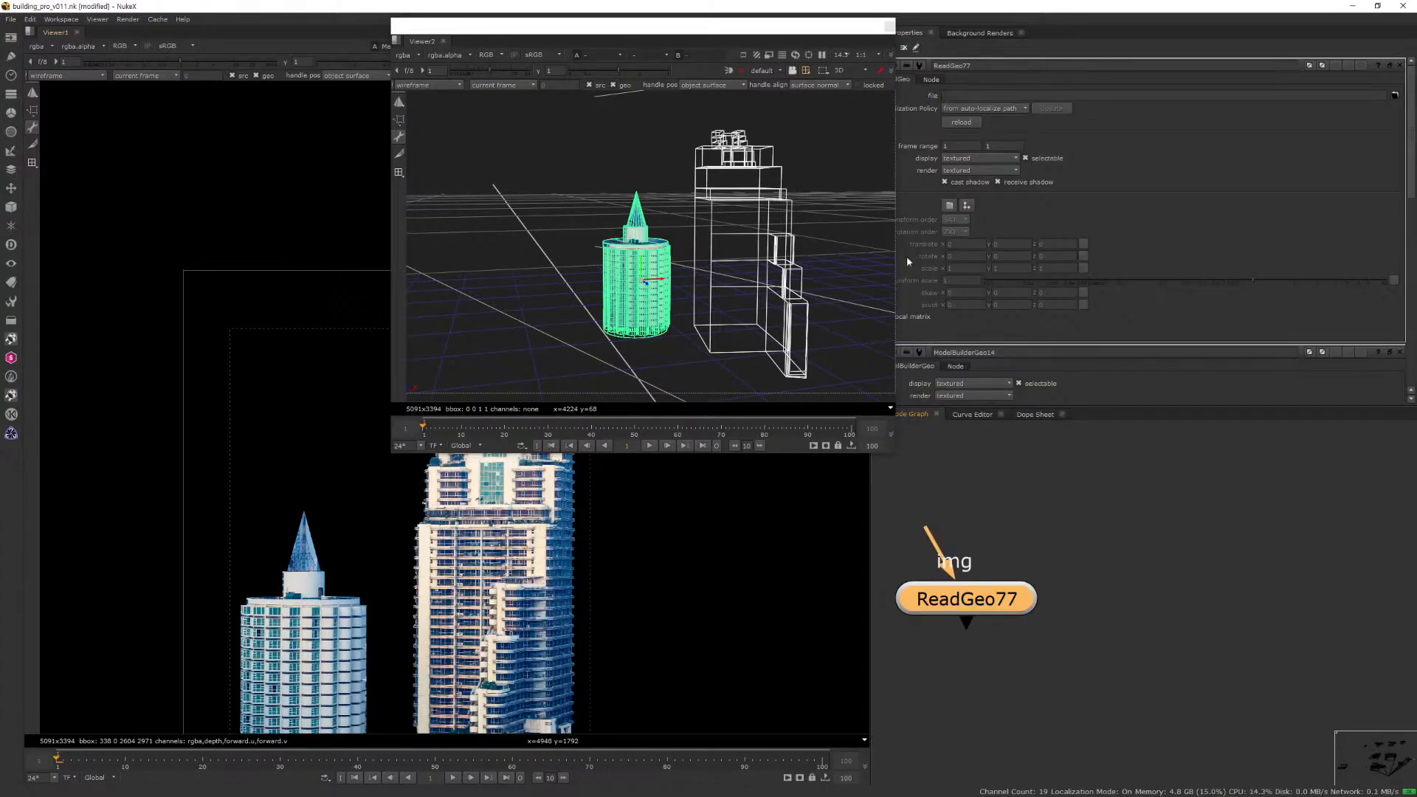
pyautogui.moveTo(839, 34); pyautogui.dragTo(787, 36)
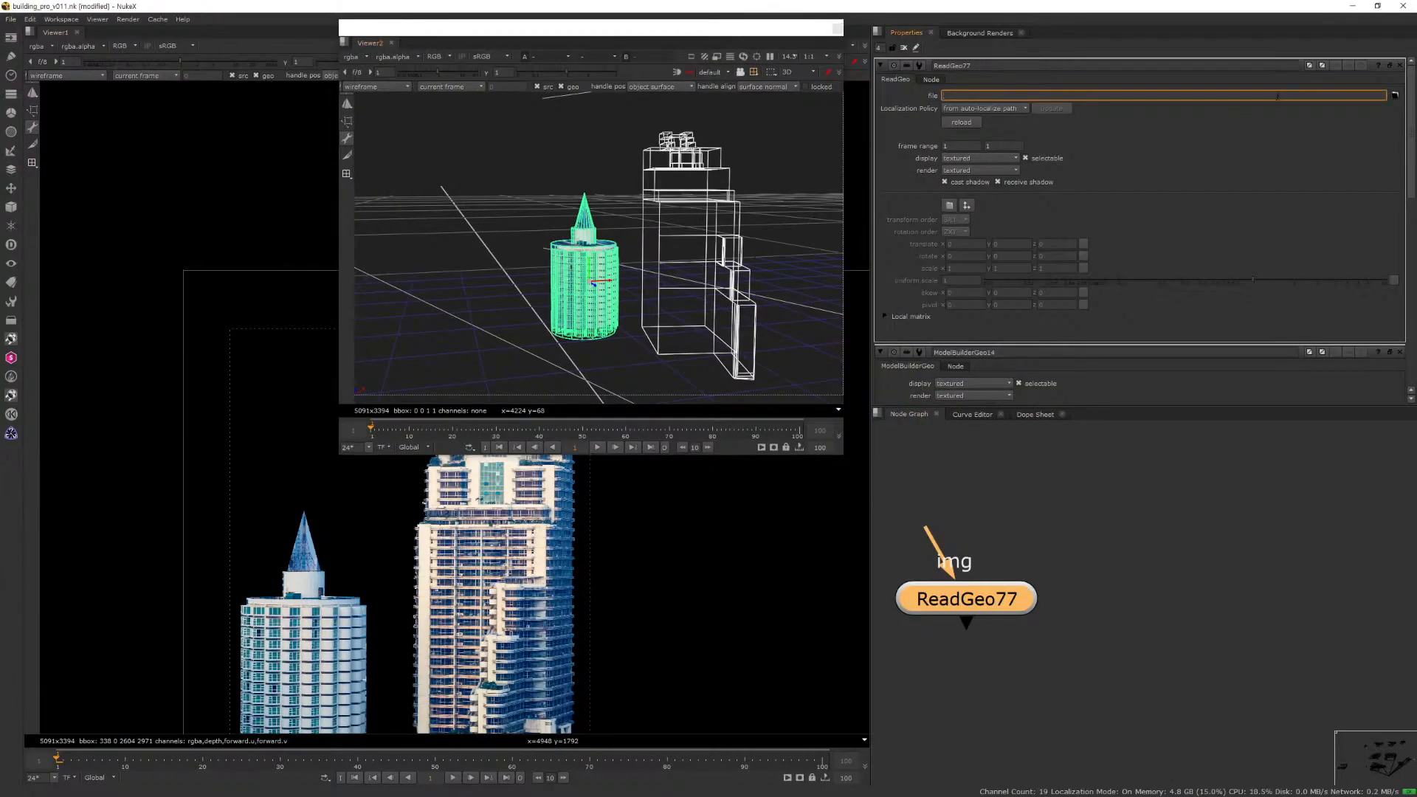
pyautogui.click(1394, 96)
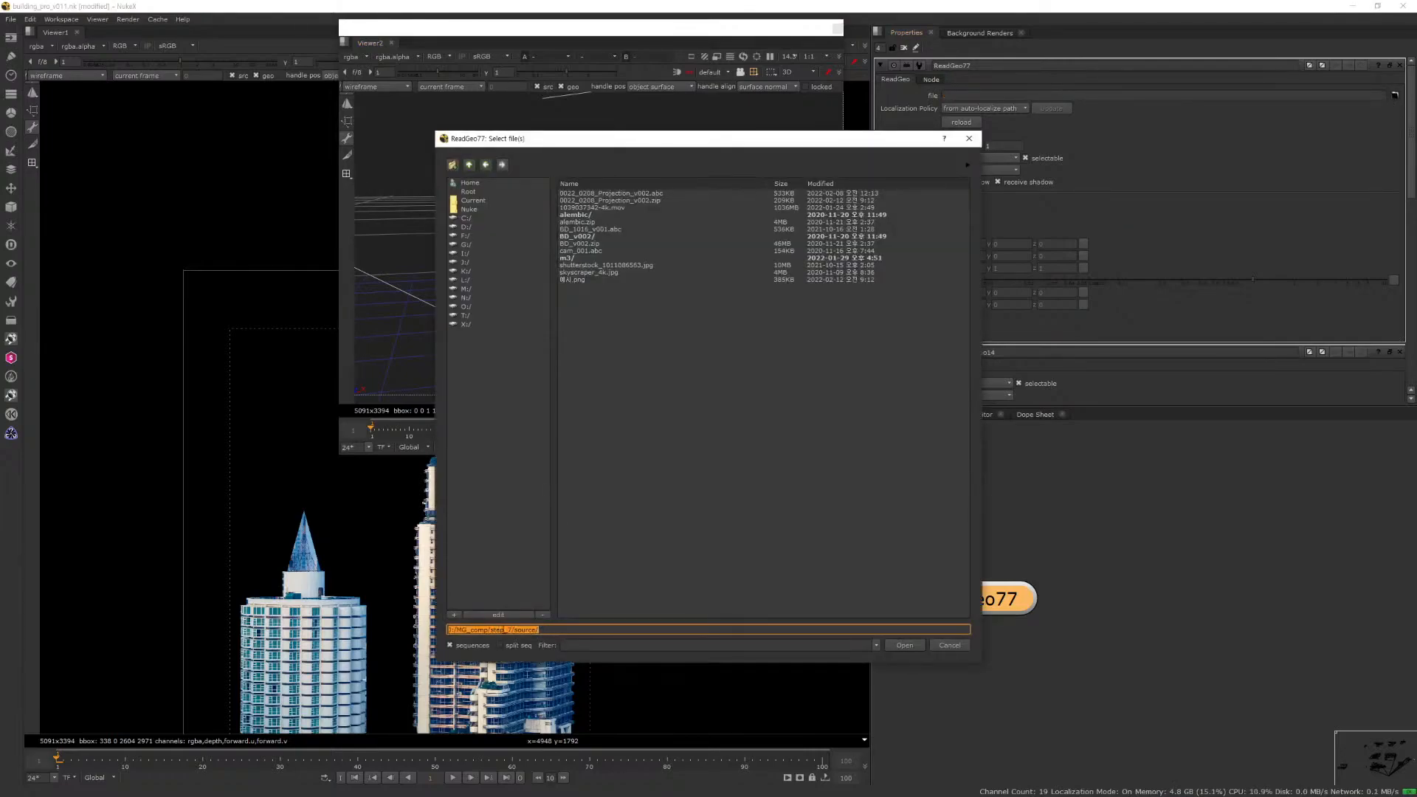
pyautogui.click(611, 193)
pyautogui.click(904, 645)
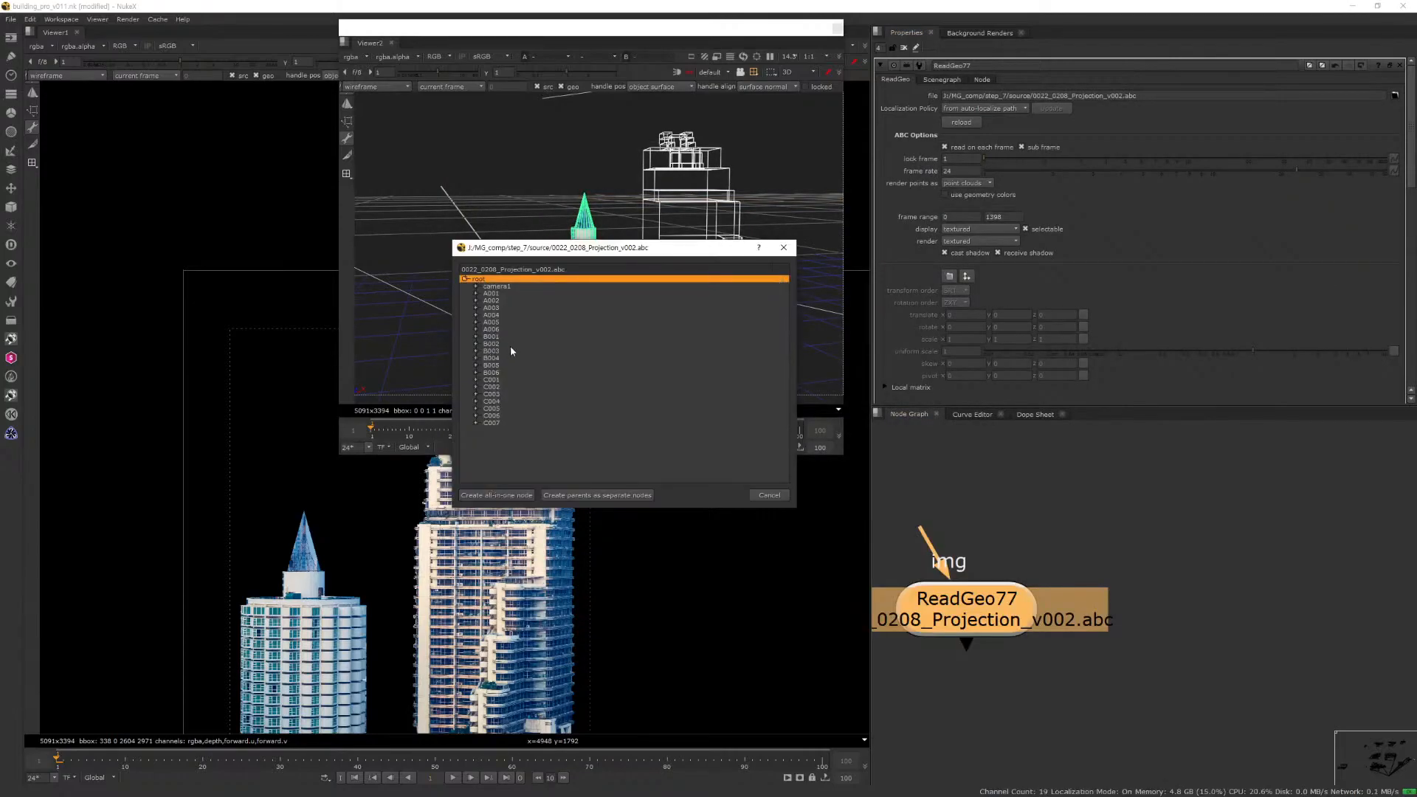
# Import building groups A001 to A006 from the Alembic scene with their parents as separate nodes.
pyautogui.moveTo(493, 293); pyautogui.dragTo(494, 329)
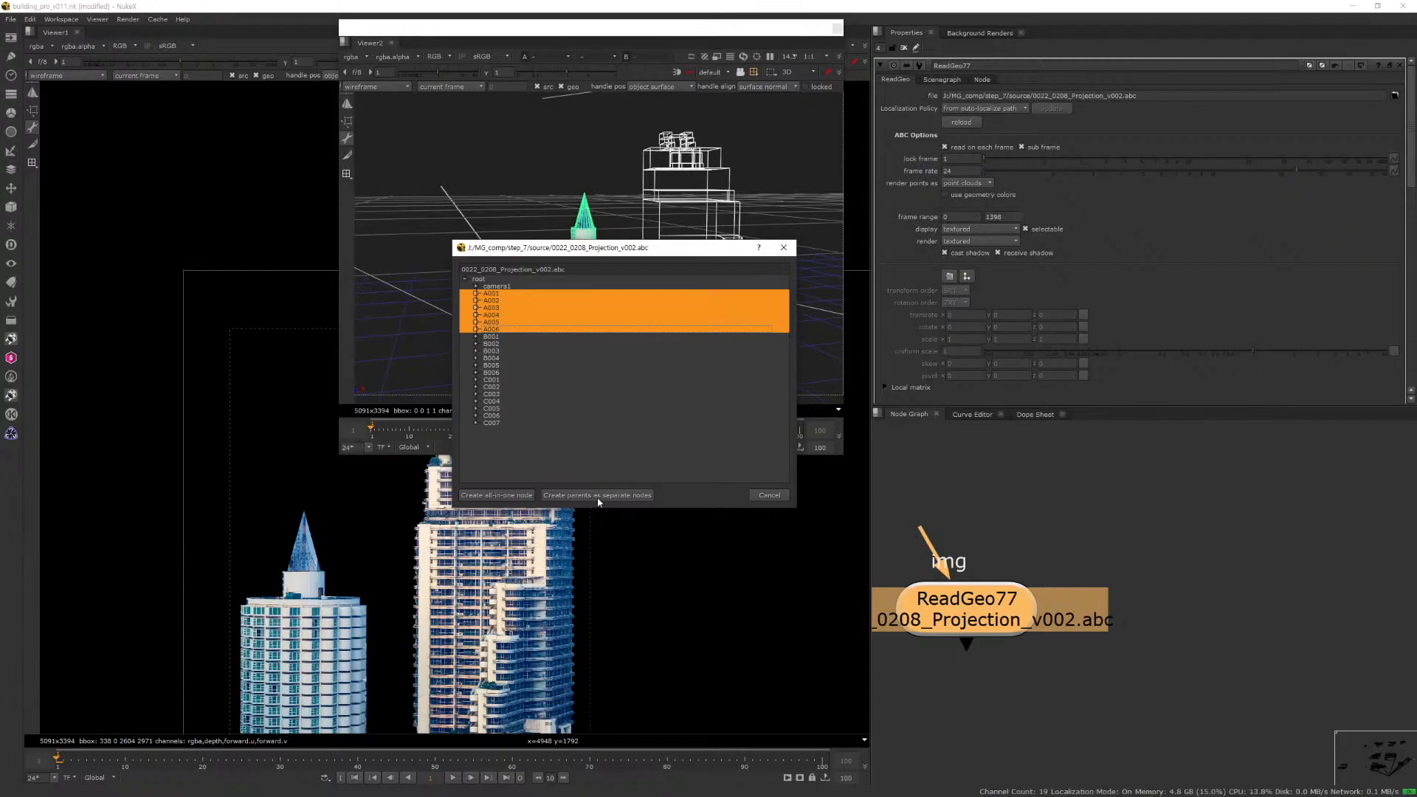
pyautogui.click(573, 497)
pyautogui.click(781, 281)
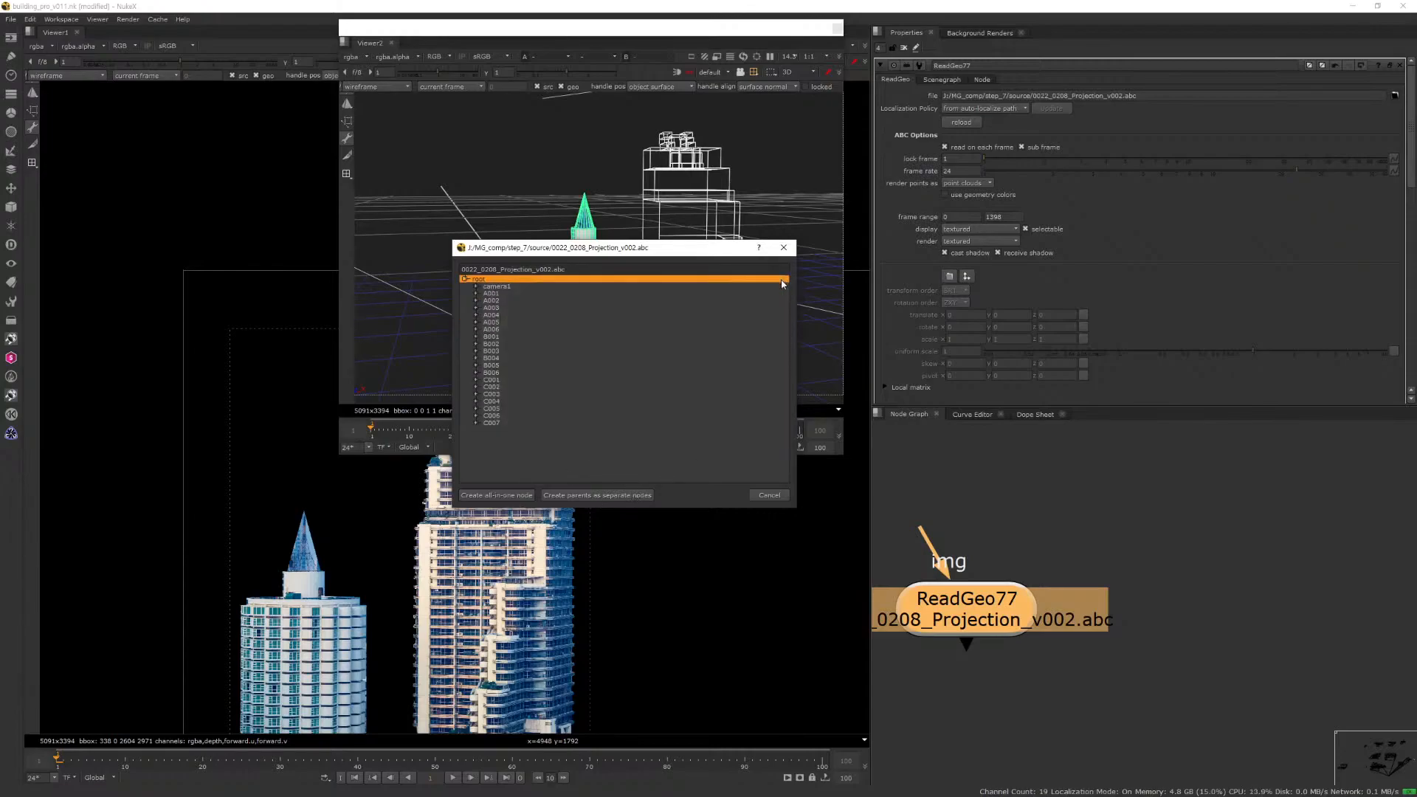
pyautogui.click(624, 496)
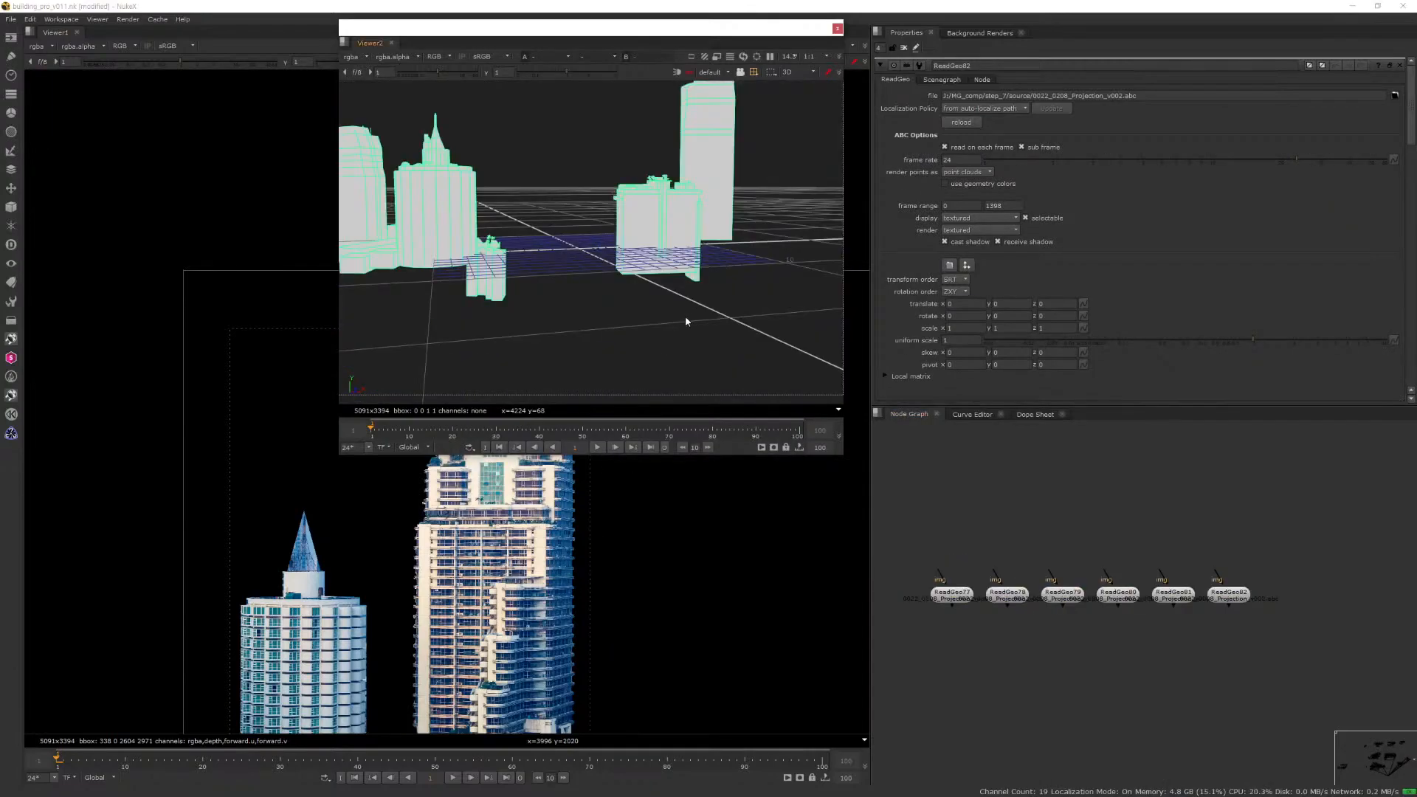
# Import building groups B001 to B006 and C001 to C007 from the same Alembic file as separate ReadGeo nodes.
pyautogui.keyDown('alt'); pyautogui.moveTo(685, 322); pyautogui.dragTo(601, 361, button='right'); pyautogui.keyUp('alt')
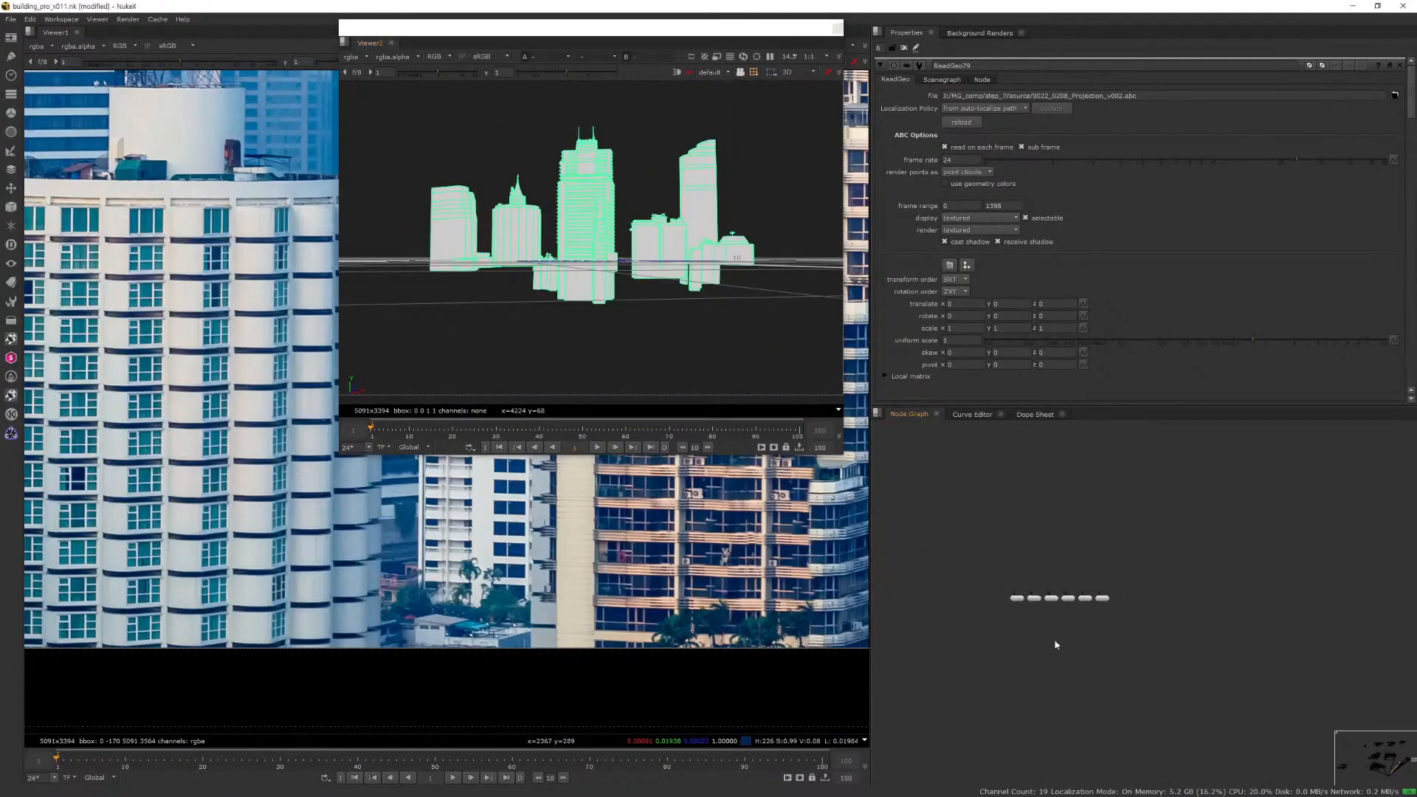
pyautogui.moveTo(1056, 645); pyautogui.dragTo(1056, 613, button='middle')
pyautogui.moveTo(1145, 546); pyautogui.dragTo(984, 601)
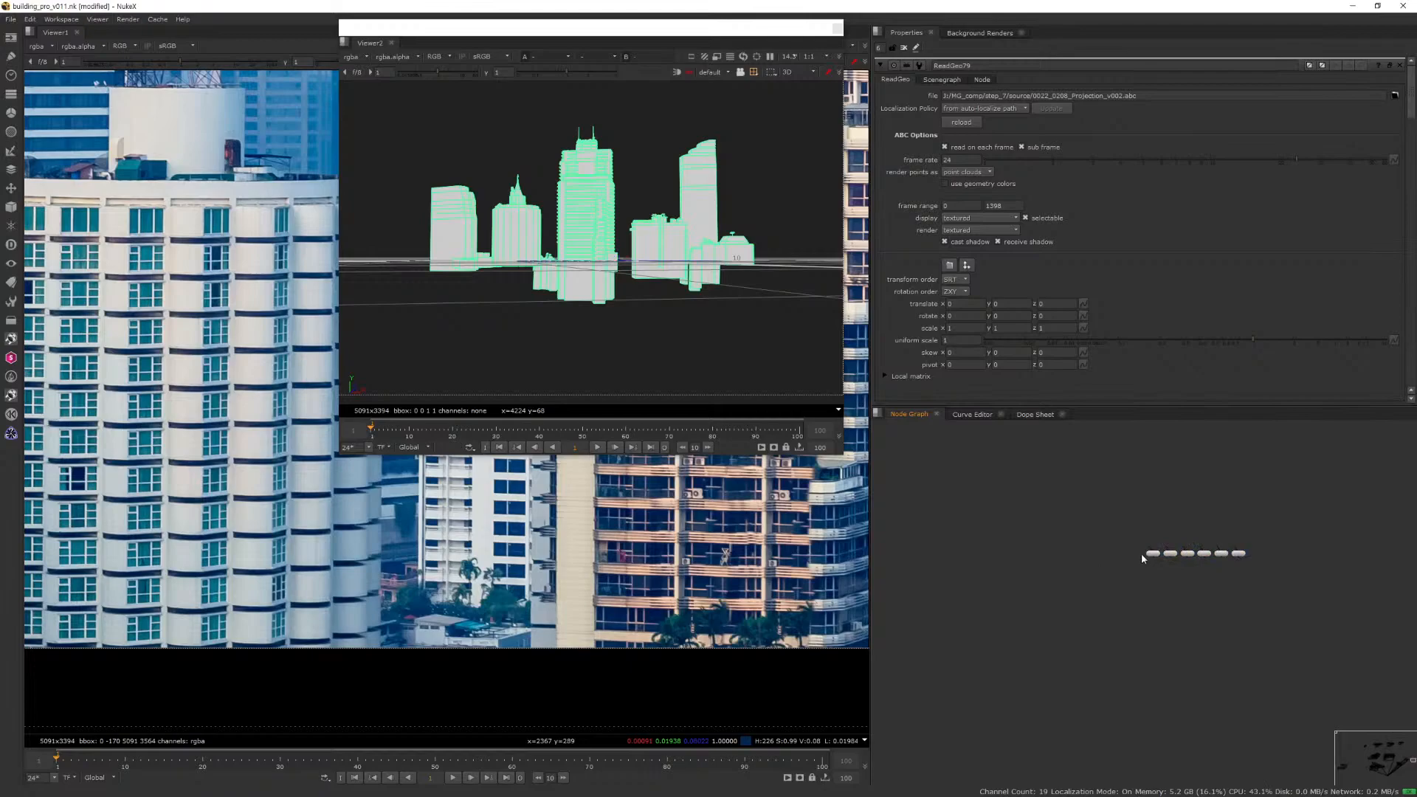
pyautogui.click(1152, 555)
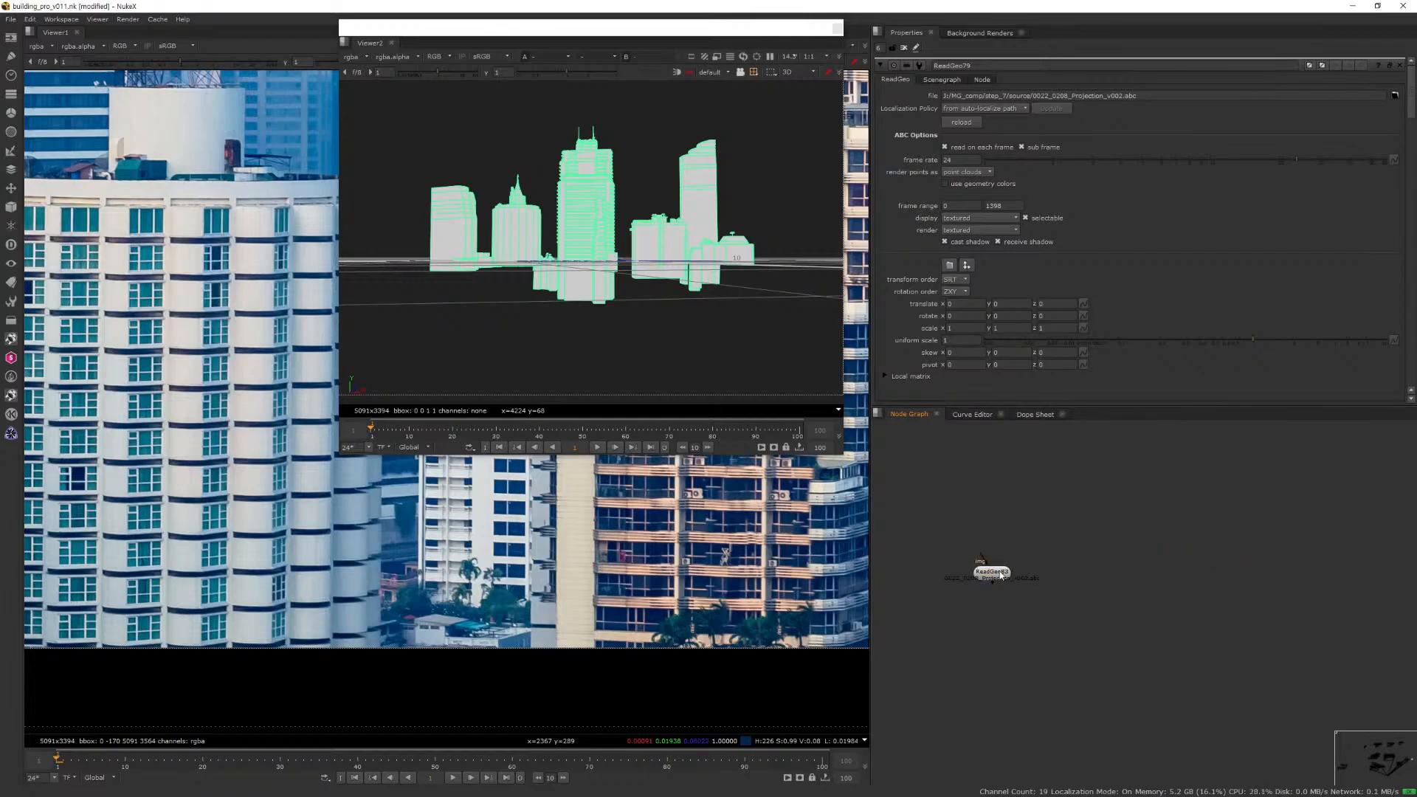
pyautogui.moveTo(996, 570); pyautogui.dragTo(1065, 560)
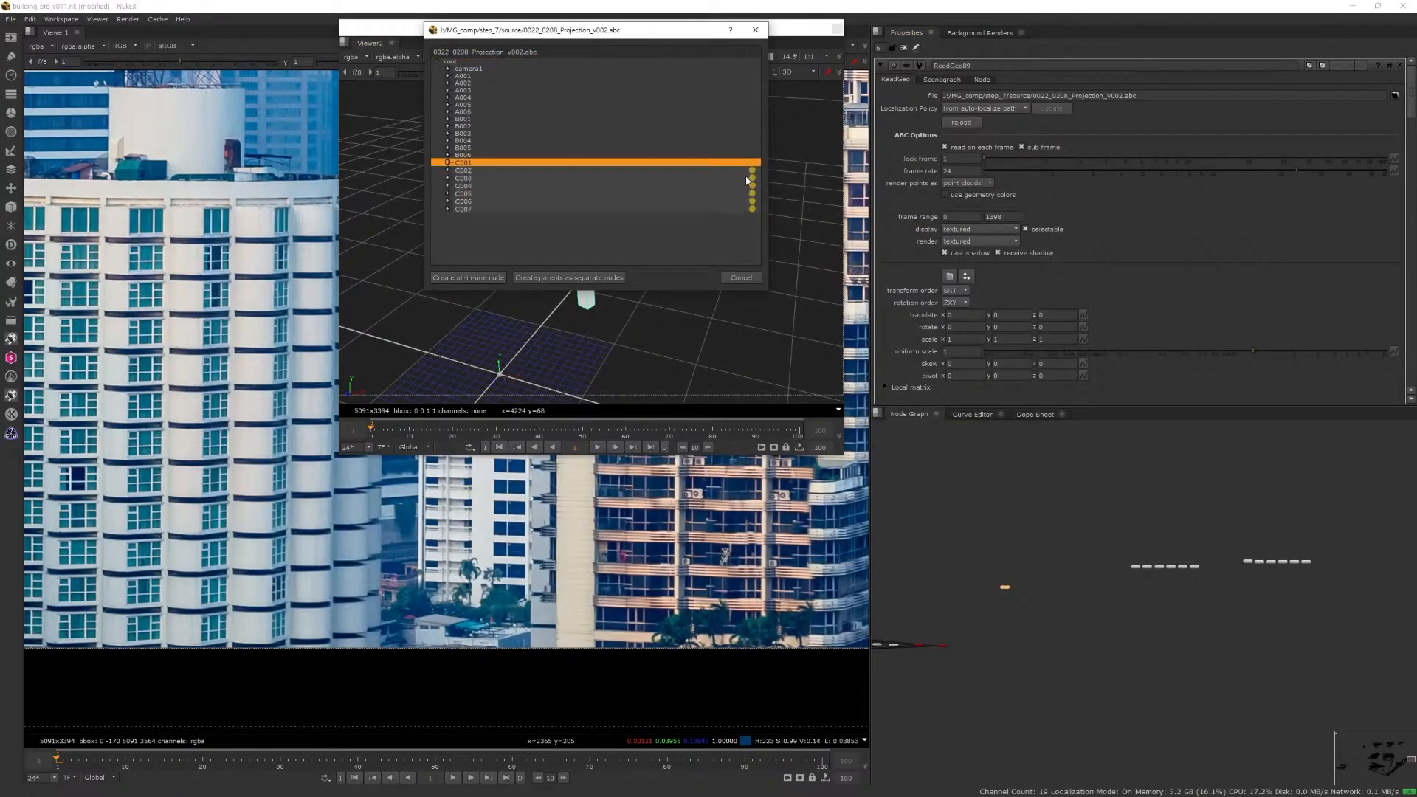
pyautogui.click(559, 279)
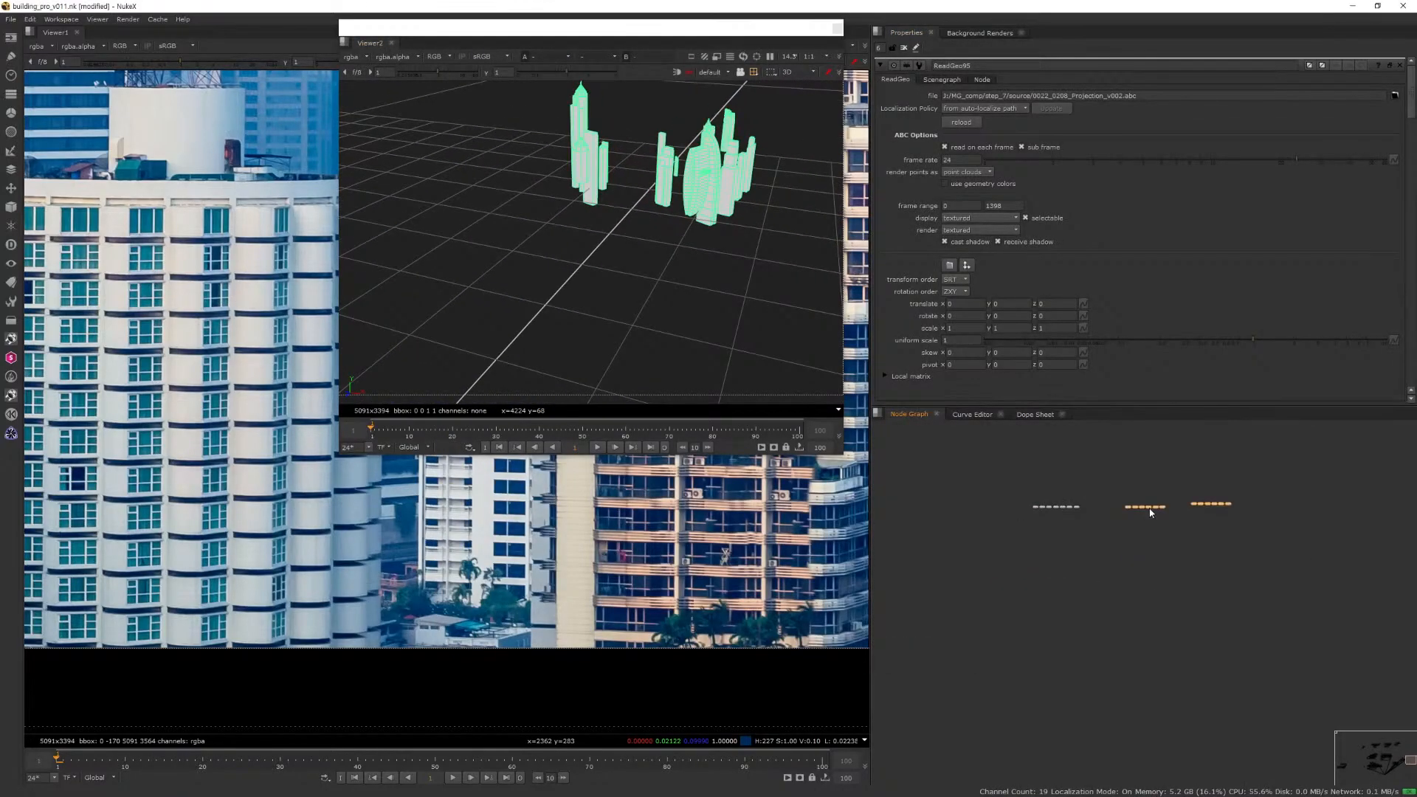
# Space out the three ReadGeo rows and copy the Project3D, Scene and ScanlineRender nodes from the existing building setup beneath them.
pyautogui.moveTo(1113, 523); pyautogui.dragTo(953, 560, button='middle')
pyautogui.scroll(1, 956, 560)
pyautogui.moveTo(1019, 585); pyautogui.dragTo(1139, 548)
pyautogui.scroll(-5, 1138, 548)
pyautogui.scroll(8, 1016, 568)
pyautogui.moveTo(1068, 644); pyautogui.dragTo(988, 526)
pyautogui.moveTo(1035, 494); pyautogui.dragTo(1030, 551, button='middle')
pyautogui.keyDown('shift'); pyautogui.click(1027, 550); pyautogui.keyUp('shift')
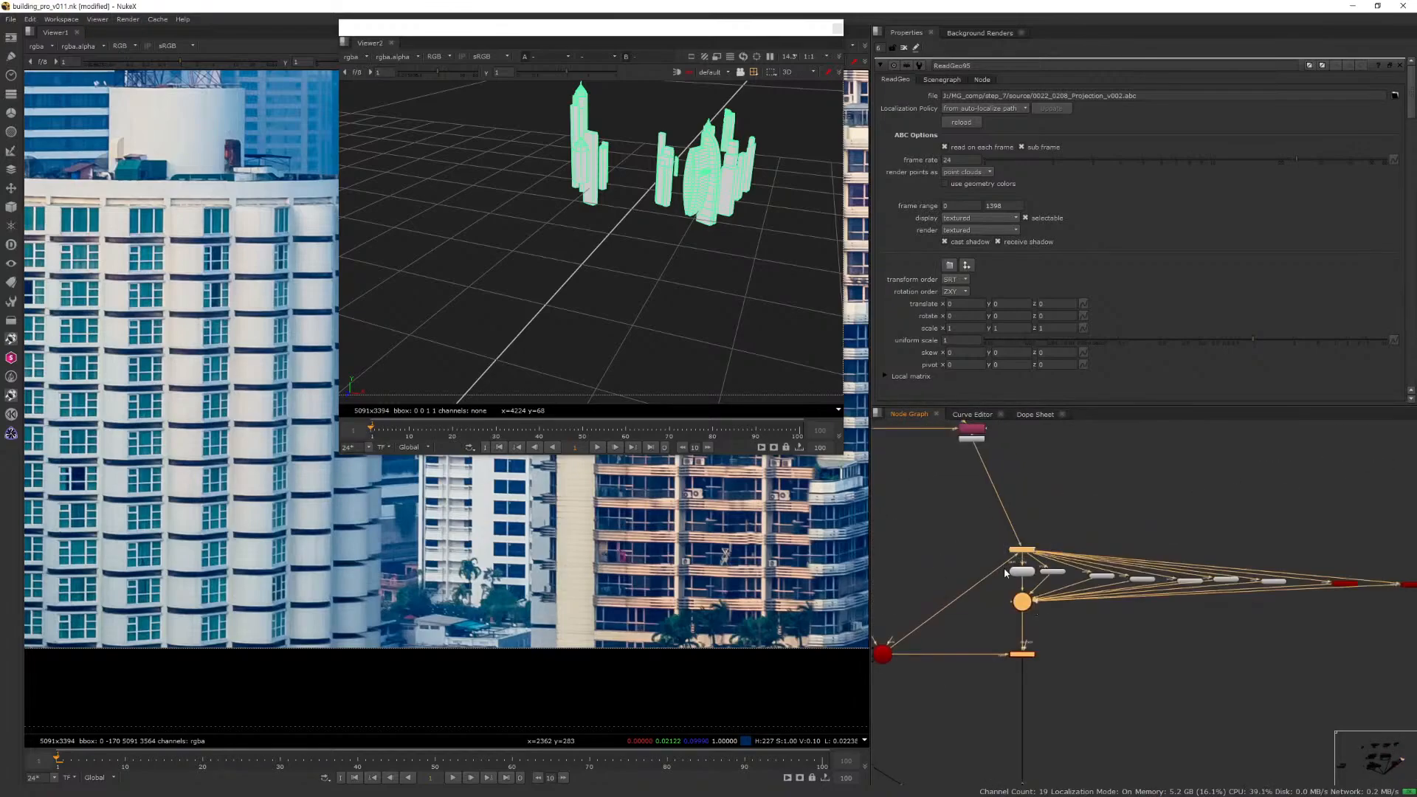
pyautogui.scroll(-6, 1005, 586)
pyautogui.moveTo(1302, 595); pyautogui.dragTo(1032, 612, button='middle')
pyautogui.scroll(8, 949, 563)
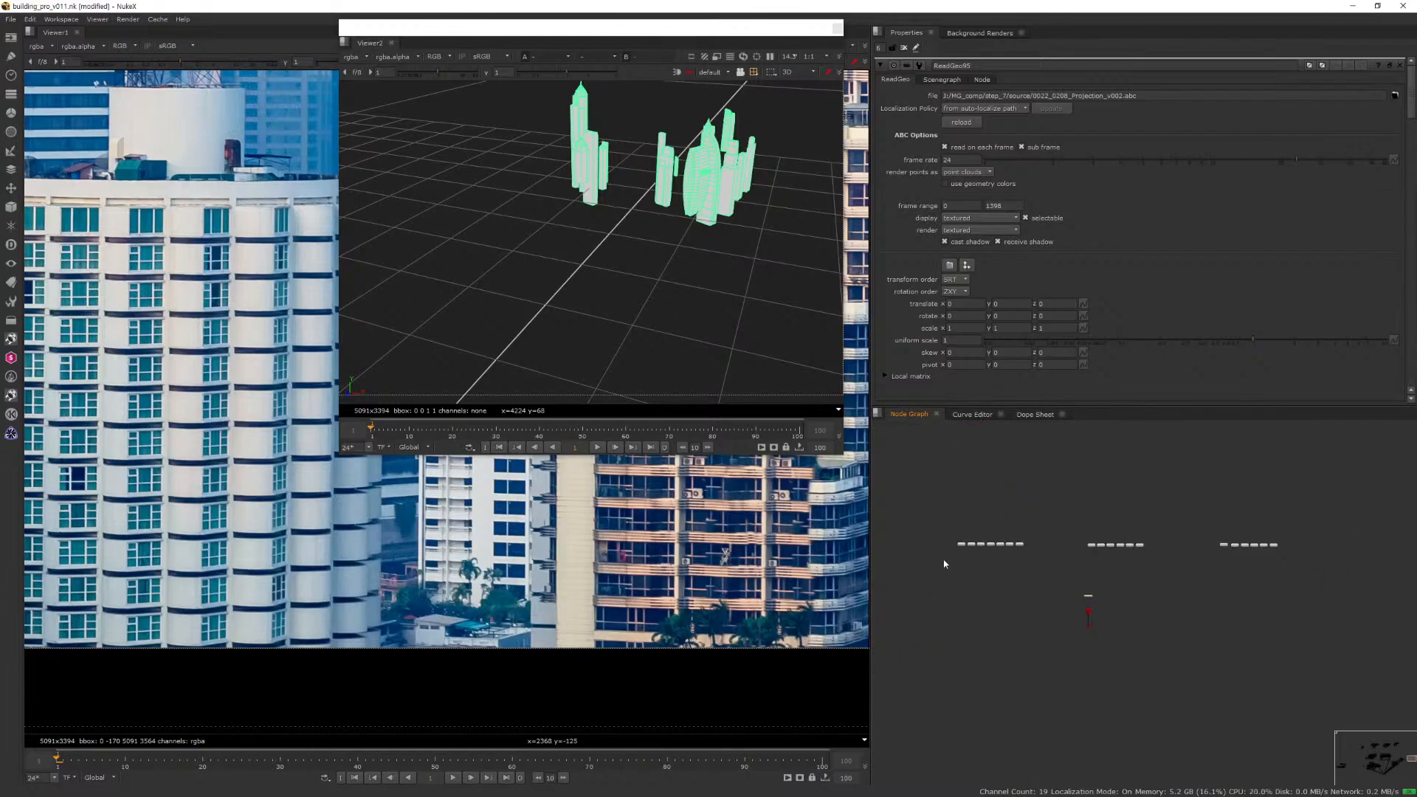
# Duplicate a ReadGeo node, reload 0022_0208_Projection_v002.abc, import only camera1, and place the camera beside the copied Scene node.
pyautogui.moveTo(964, 533); pyautogui.dragTo(1017, 493)
pyautogui.hotkey('ctrl', 'c')
pyautogui.click(946, 639)
pyautogui.hotkey('ctrl', 'v')
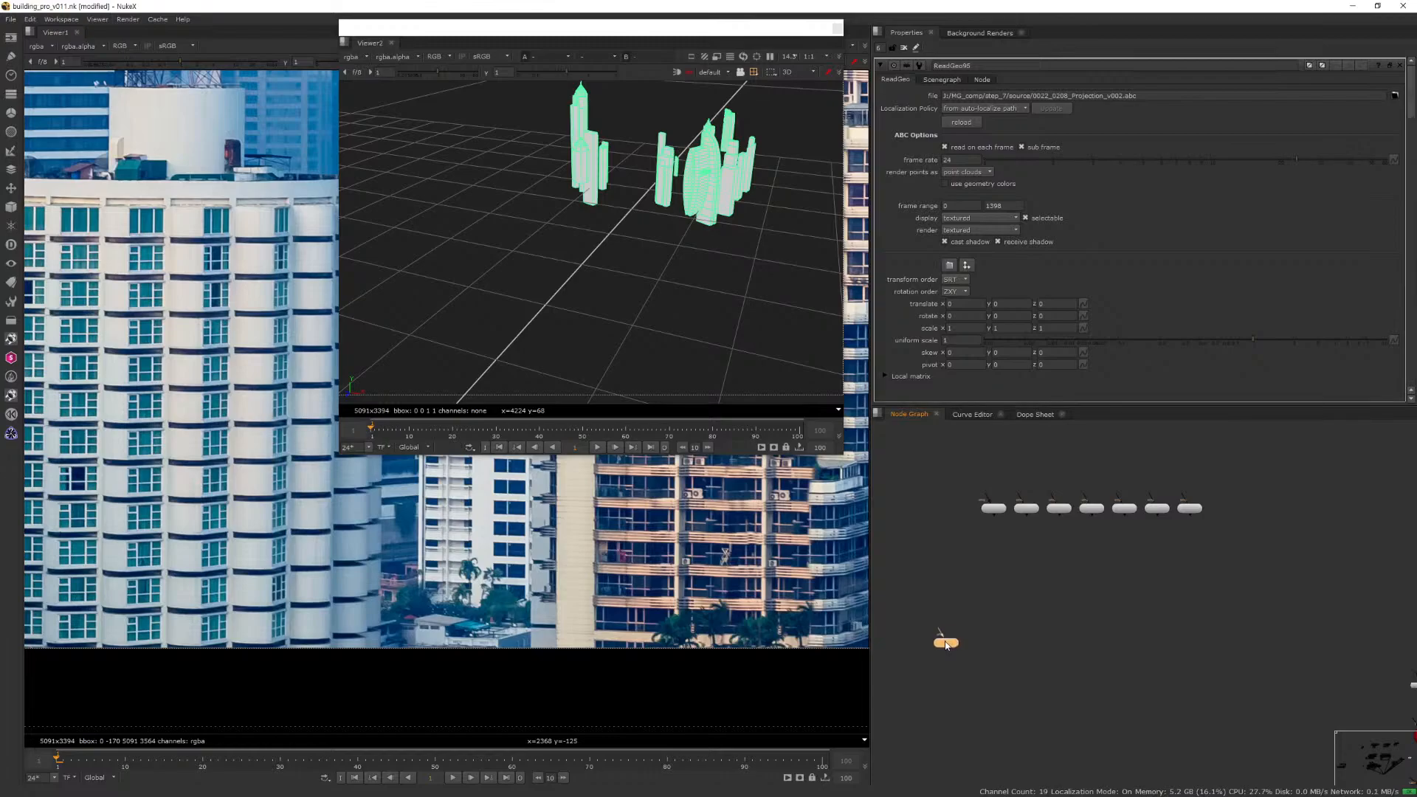
pyautogui.click(1394, 95)
pyautogui.doubleClick(733, 207)
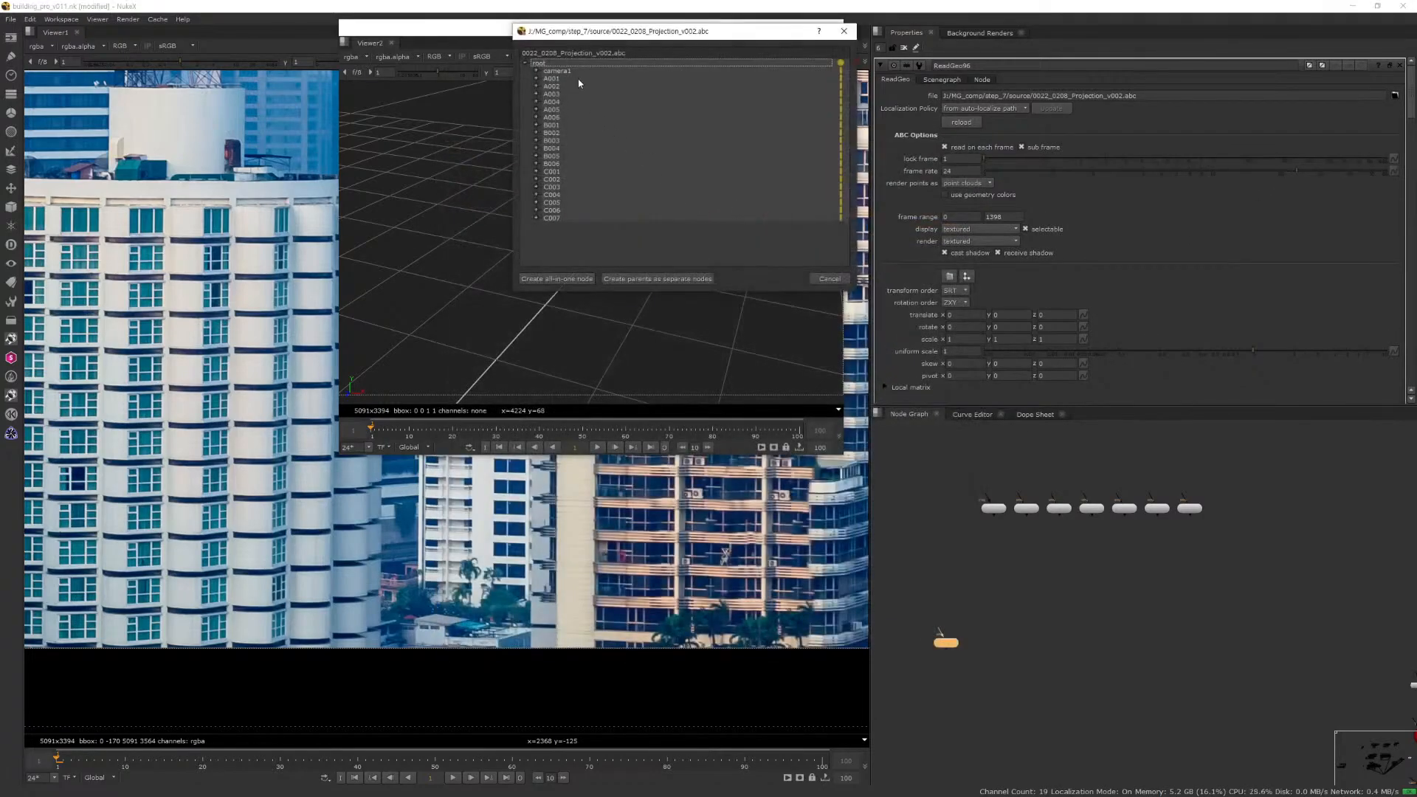
pyautogui.click(840, 72)
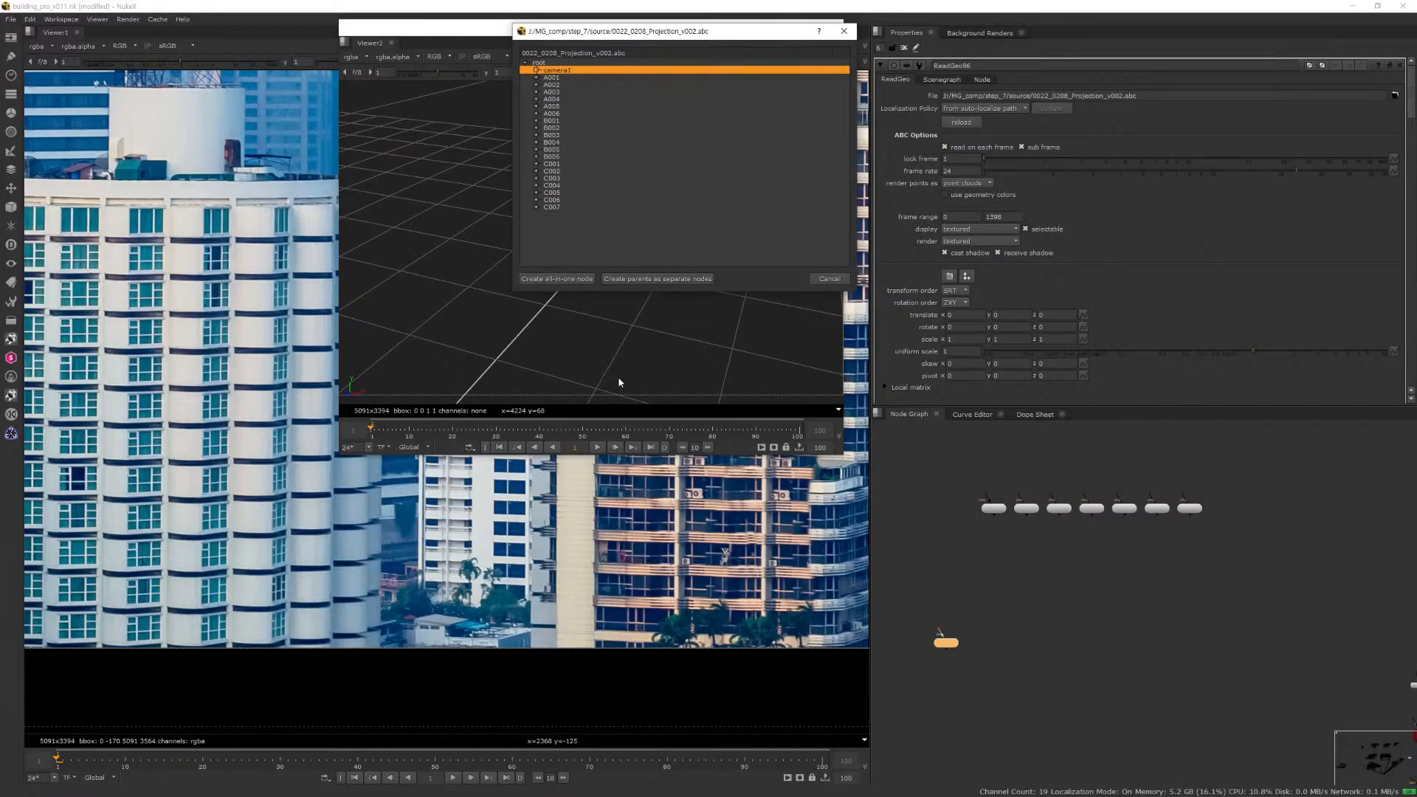
pyautogui.click(658, 279)
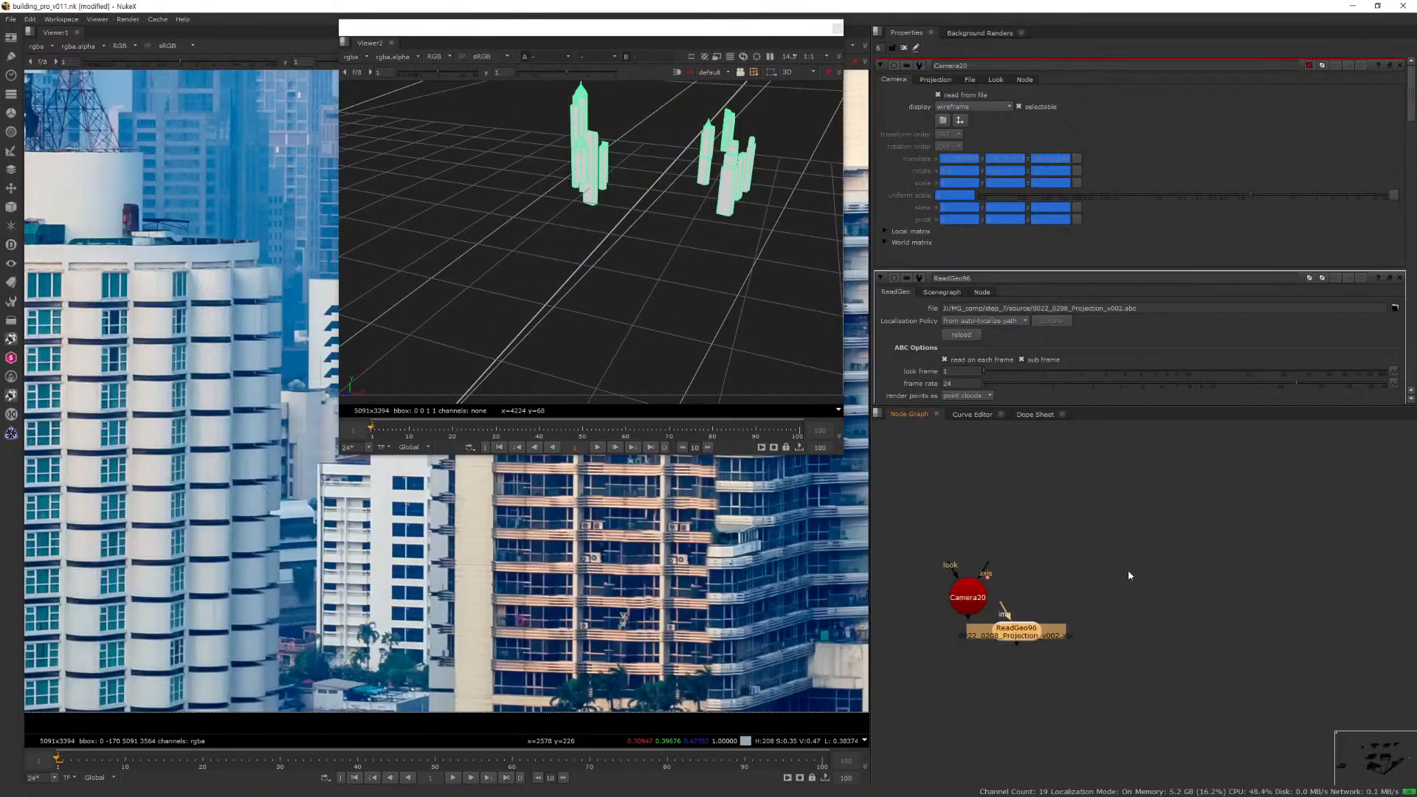
pyautogui.click(978, 610)
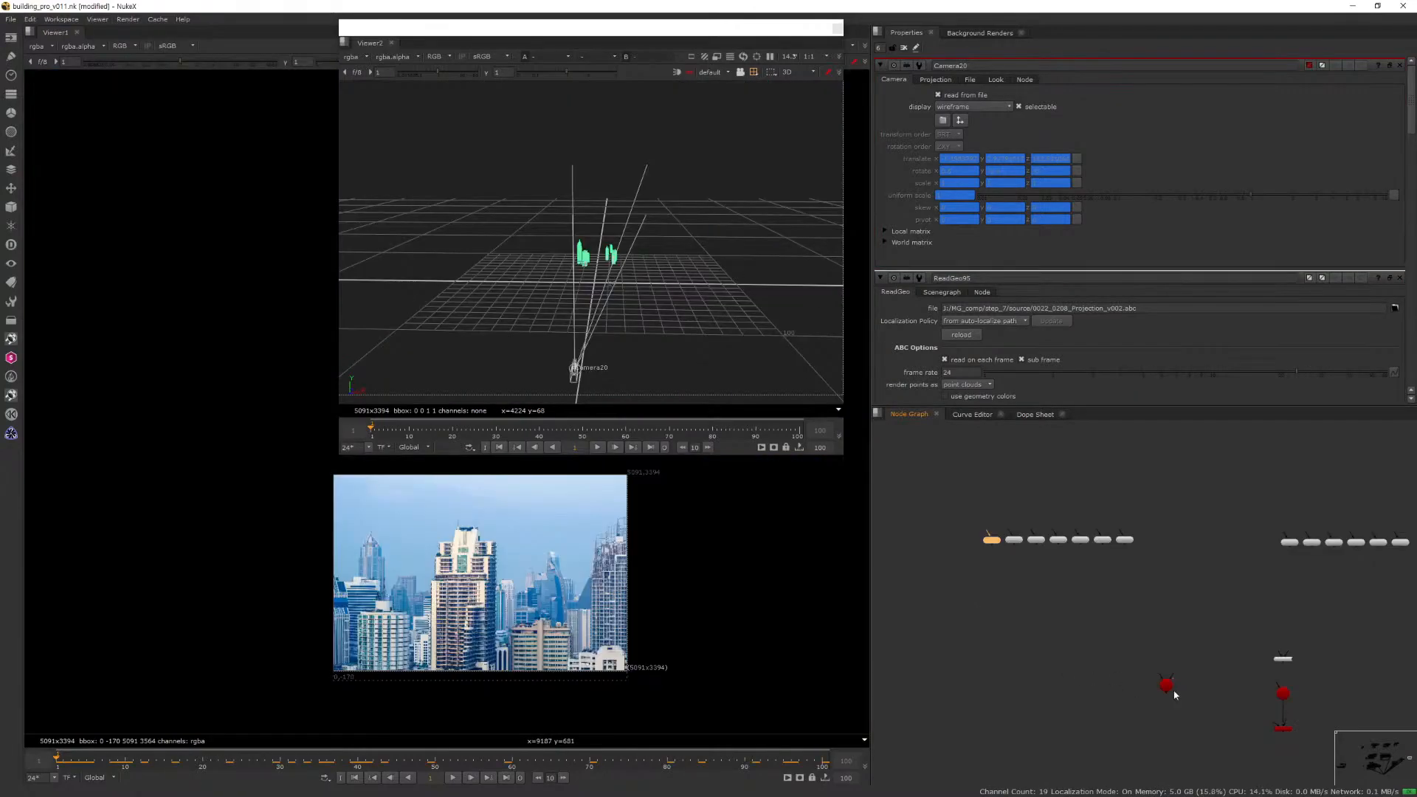
# Create a Camera node that reads 0022_0208_Projection_v002.abc from file, and delete that node again.
pyautogui.press('Tab')
pyautogui.write('camera')
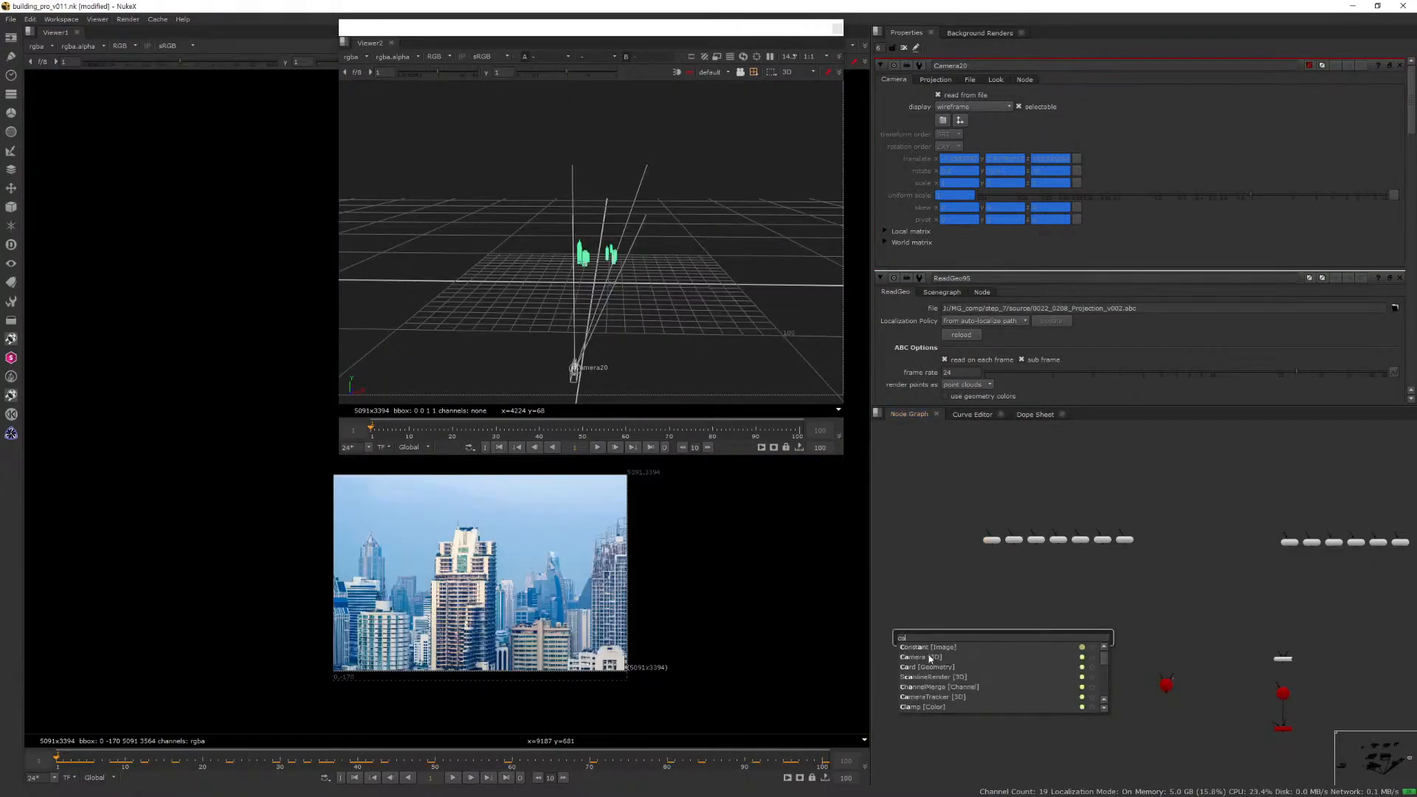
pyautogui.press('Return')
pyautogui.click(969, 81)
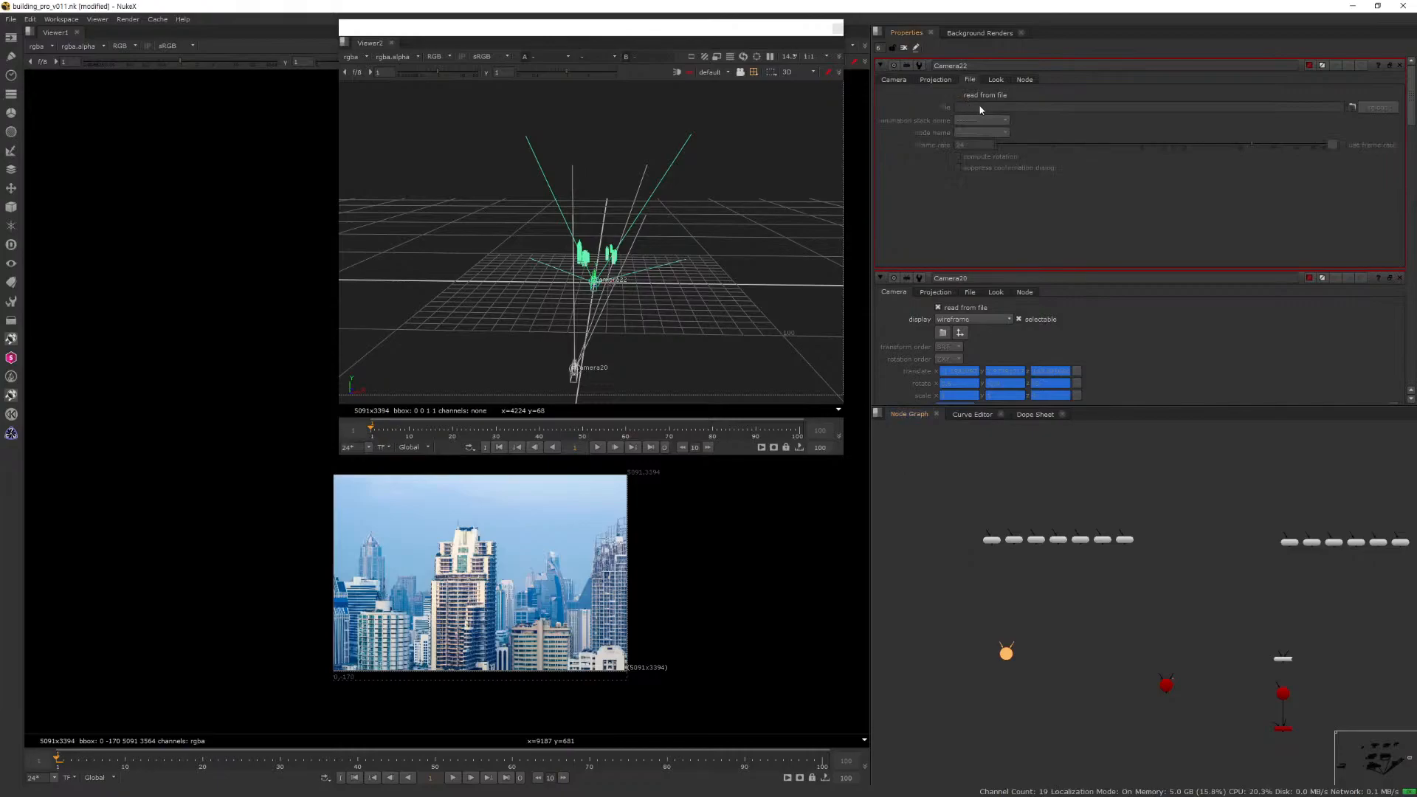
pyautogui.click(990, 95)
pyautogui.click(1353, 109)
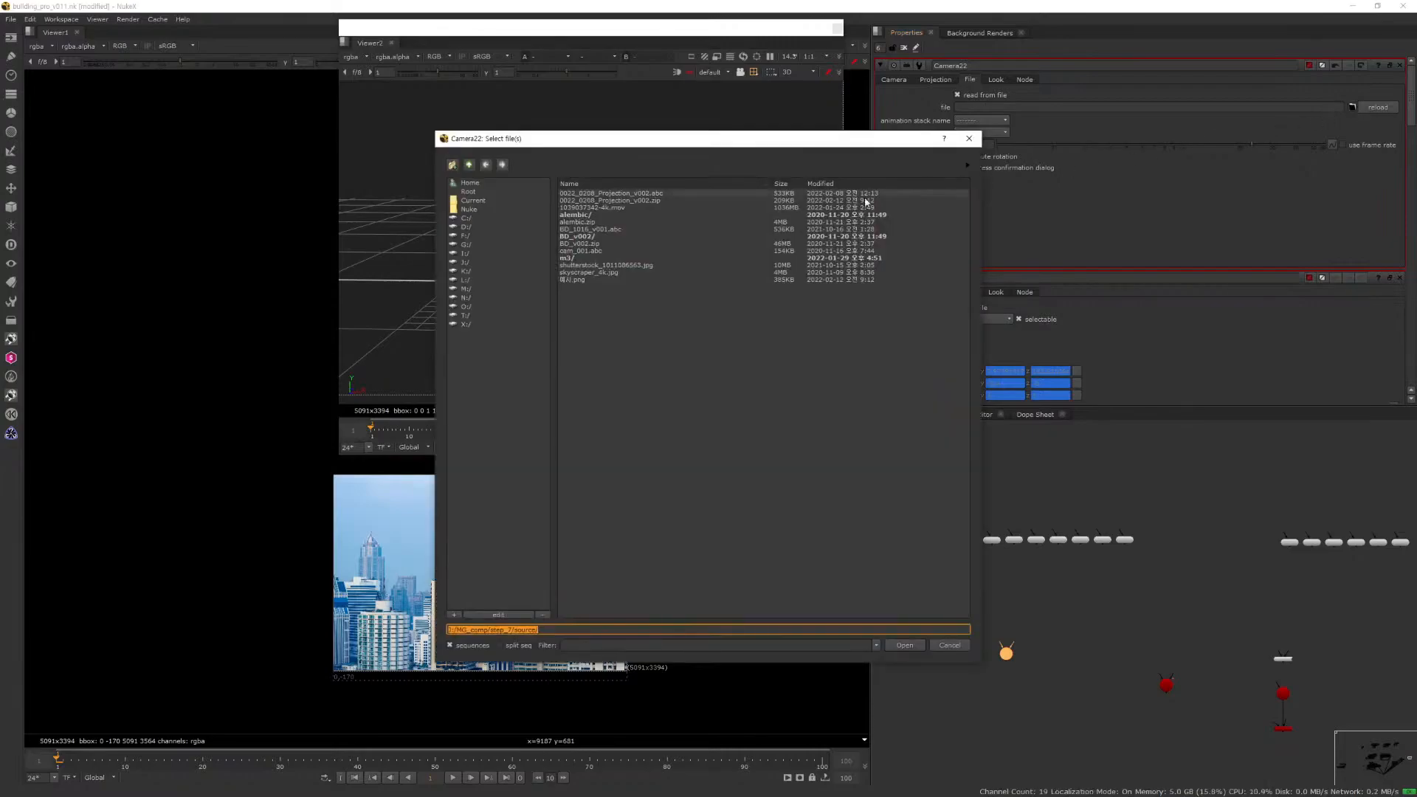
pyautogui.doubleClick(667, 193)
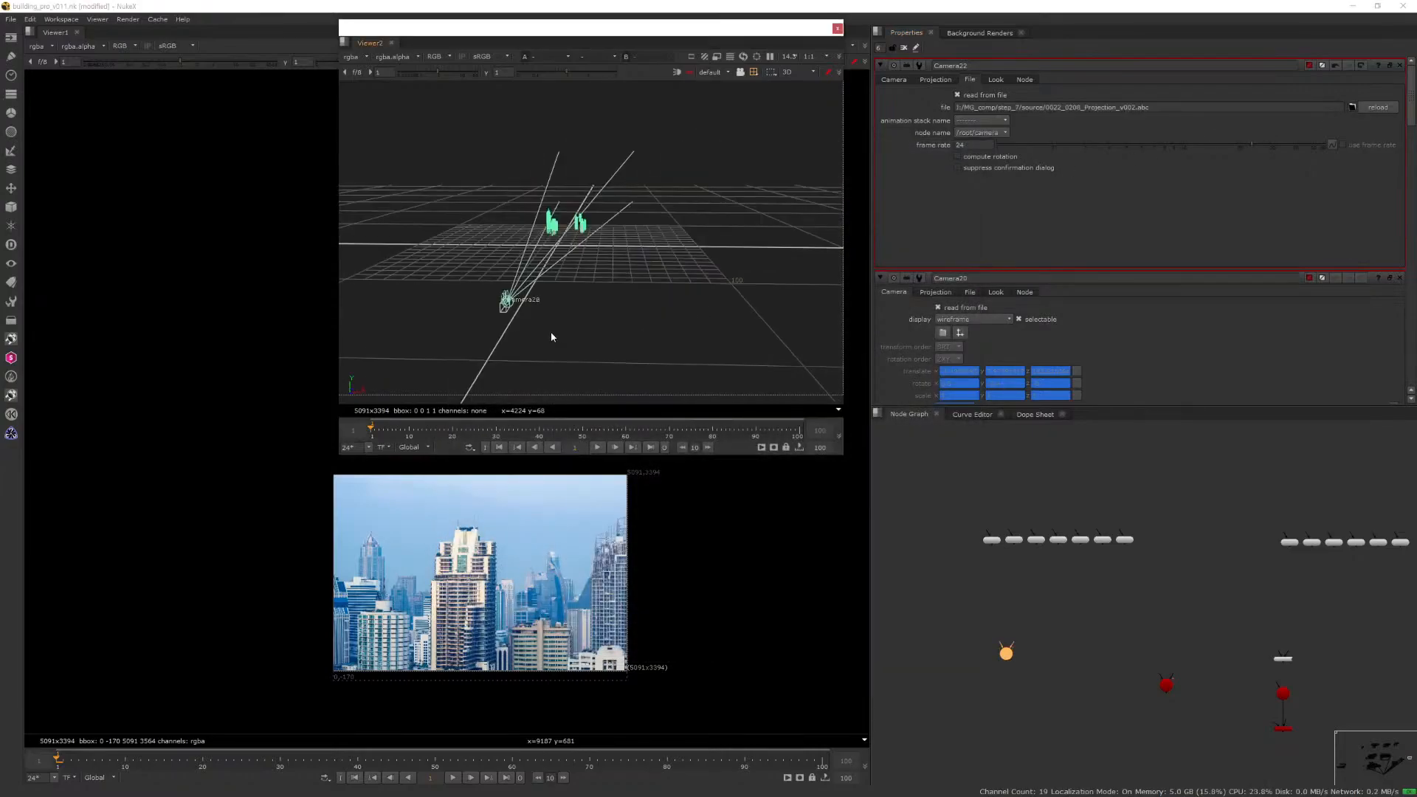
pyautogui.moveTo(1059, 676); pyautogui.dragTo(998, 639)
pyautogui.press('Delete')
# Find the row of A-group ReadGeo nodes and open the properties of its first node.
pyautogui.scroll(-10, 1013, 643)
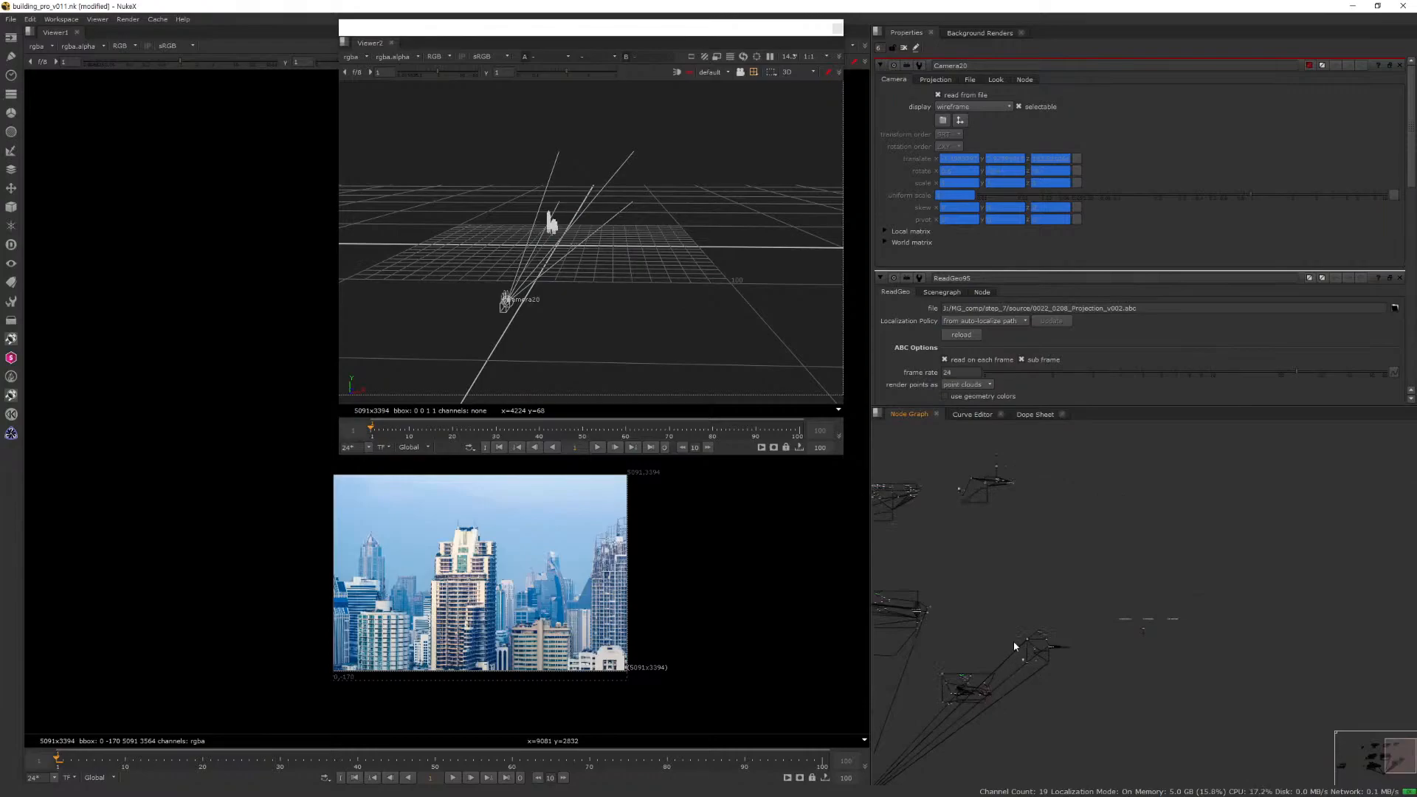
pyautogui.scroll(5, 1032, 649)
pyautogui.scroll(5, 1188, 551)
pyautogui.moveTo(1283, 617); pyautogui.dragTo(1022, 626, button='middle')
pyautogui.scroll(5, 1041, 620)
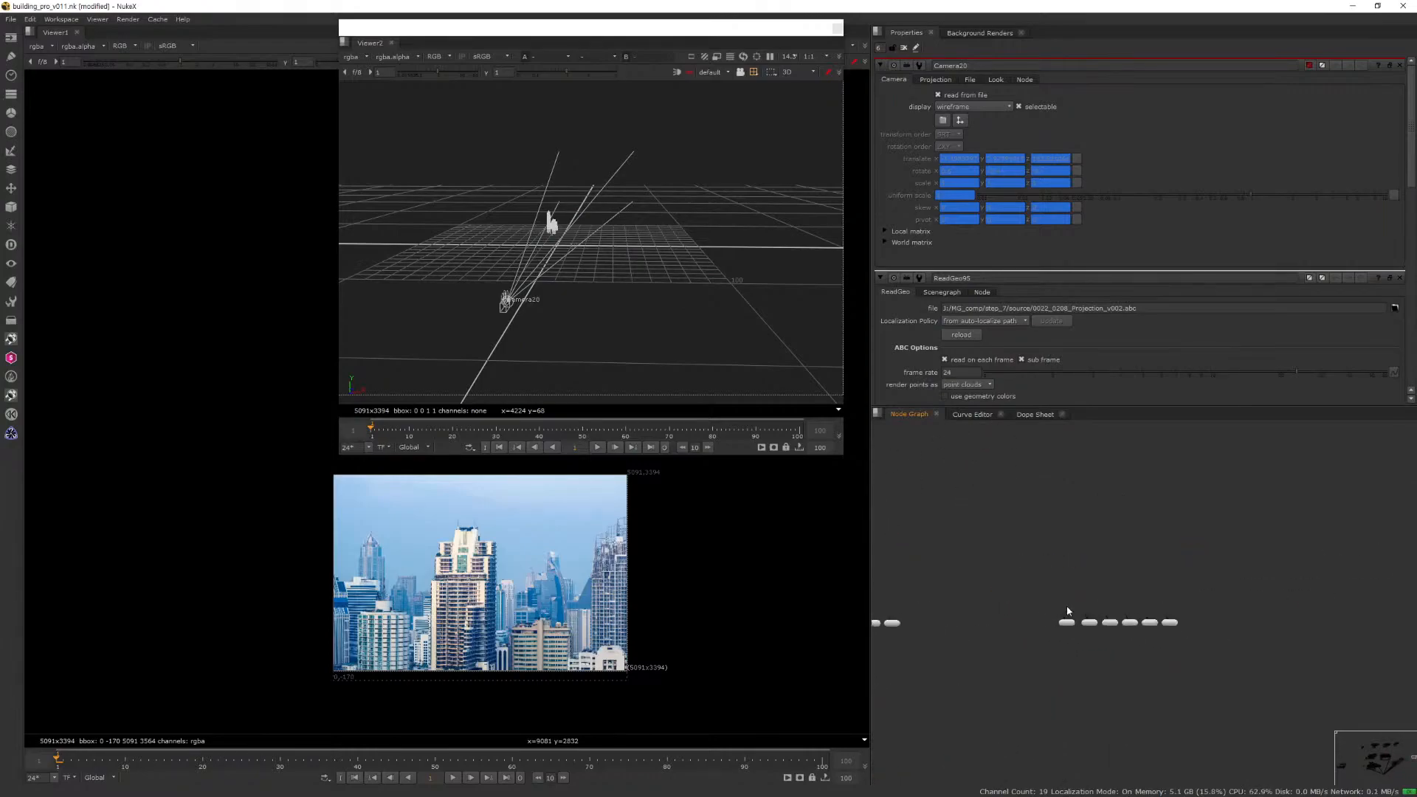
pyautogui.click(1094, 623)
pyautogui.doubleClick(1095, 622)
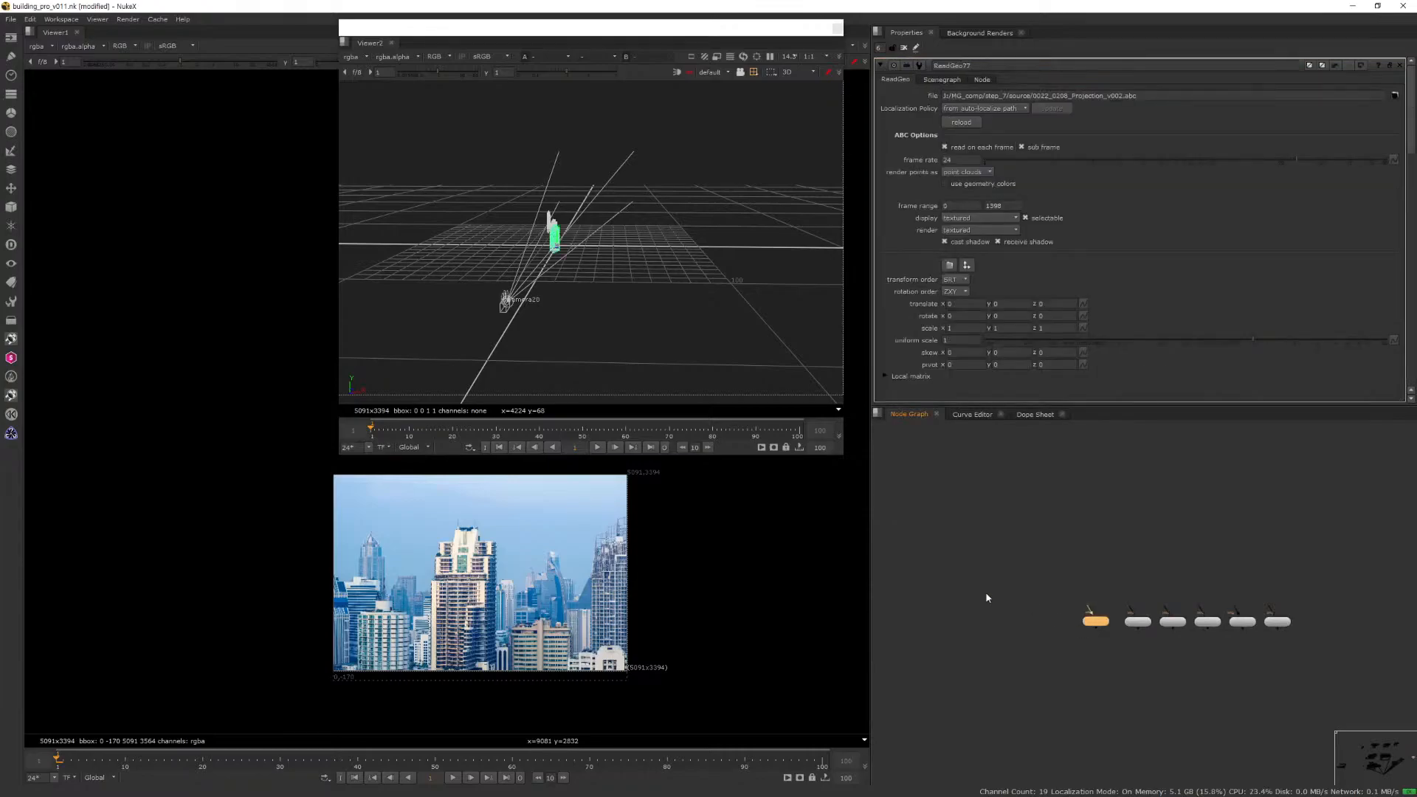
pyautogui.scroll(5, 556, 250)
pyautogui.scroll(-5, 1218, 538)
# Reposition the ReadGeo rows so the three building groups sit evenly spaced in the node graph.
pyautogui.moveTo(1100, 598); pyautogui.dragTo(874, 549)
pyautogui.moveTo(1115, 564); pyautogui.dragTo(1105, 562)
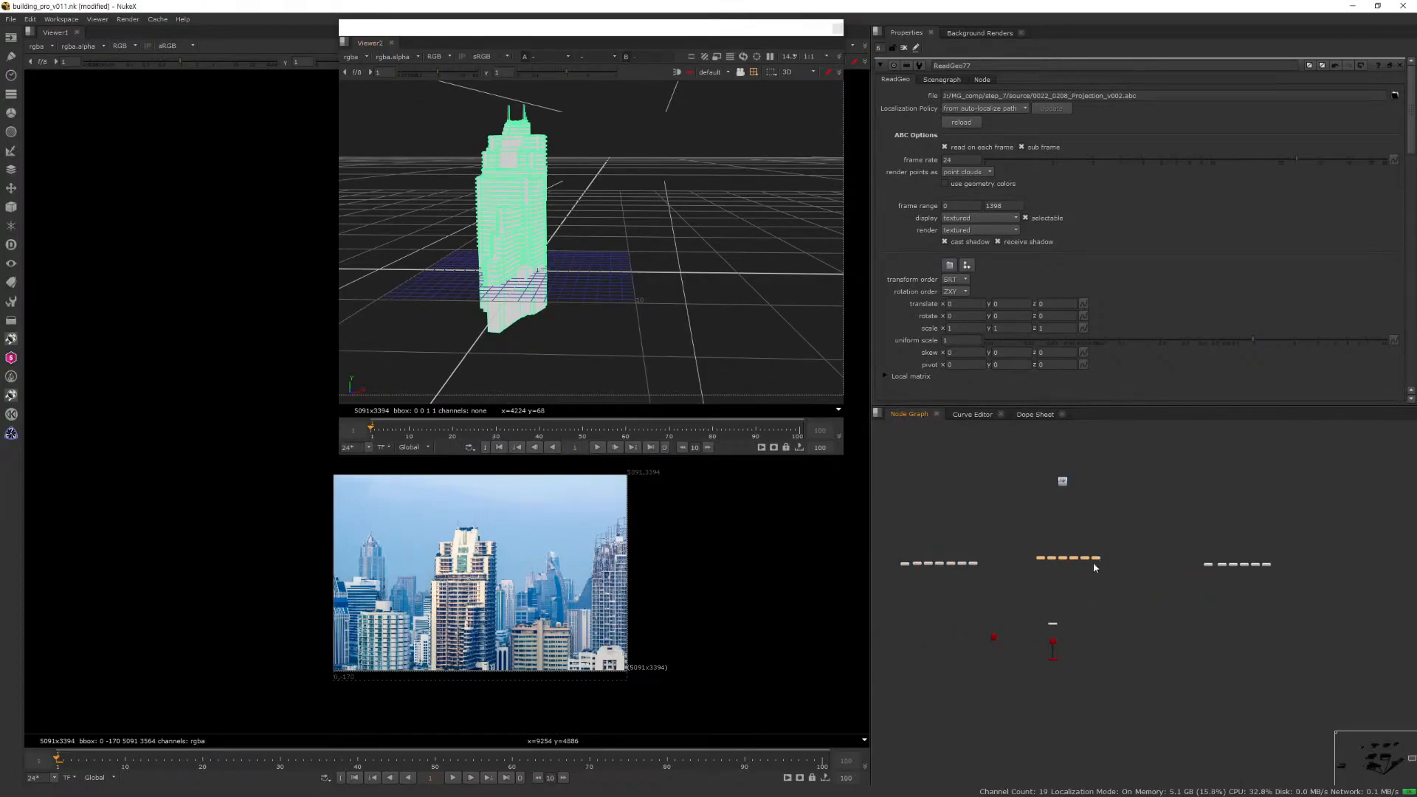
pyautogui.moveTo(992, 583); pyautogui.dragTo(887, 555)
pyautogui.moveTo(974, 571); pyautogui.dragTo(963, 567)
pyautogui.moveTo(1189, 585); pyautogui.dragTo(1310, 557)
# Examine the first A-group building in the 3D viewer together with its ReadGeo node.
pyautogui.moveTo(1210, 560); pyautogui.dragTo(1095, 579, button='middle')
pyautogui.scroll(7, 1093, 579)
pyautogui.click(1136, 629)
pyautogui.keyDown('ctrl'); pyautogui.moveTo(591, 317); pyautogui.dragTo(692, 339); pyautogui.keyUp('ctrl')
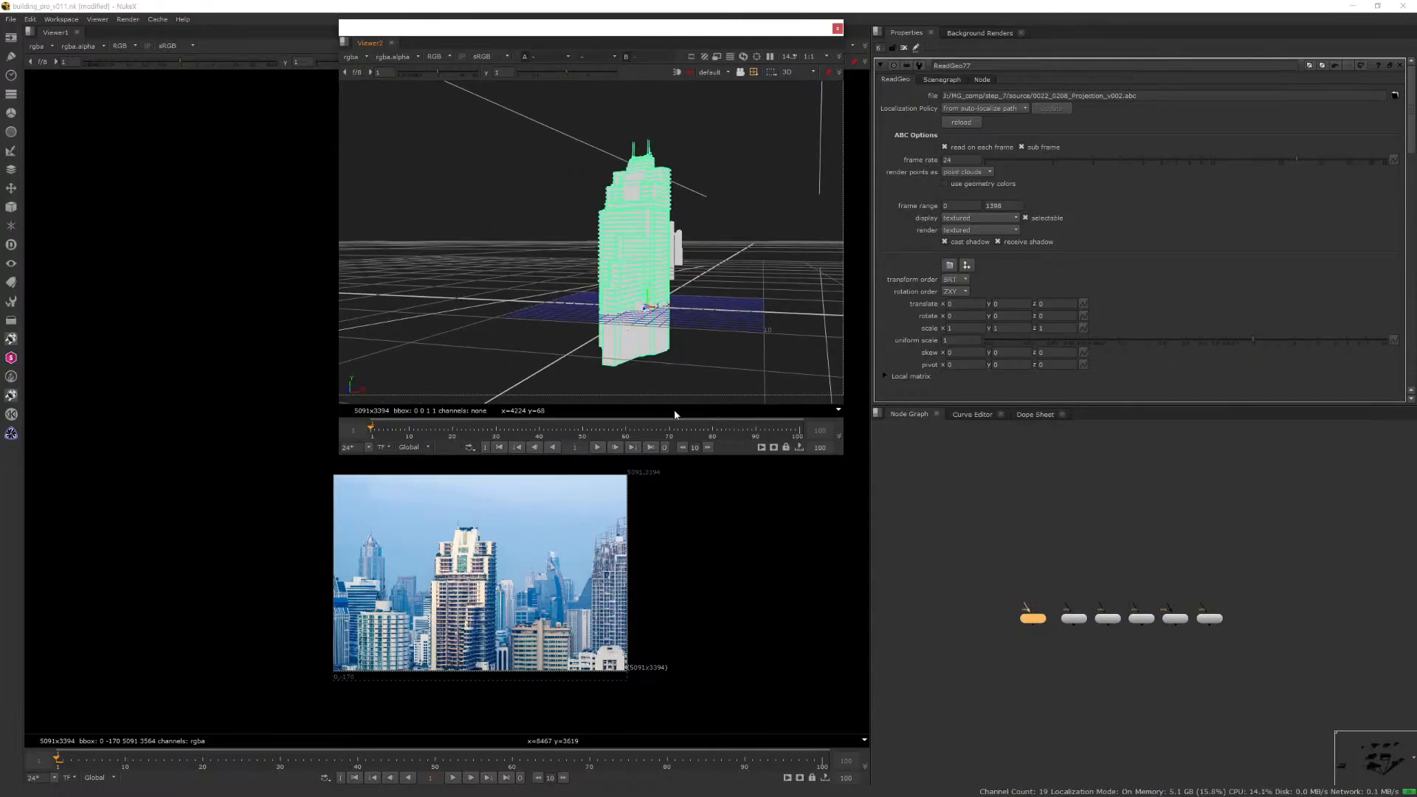
pyautogui.moveTo(1032, 619); pyautogui.dragTo(1025, 619)
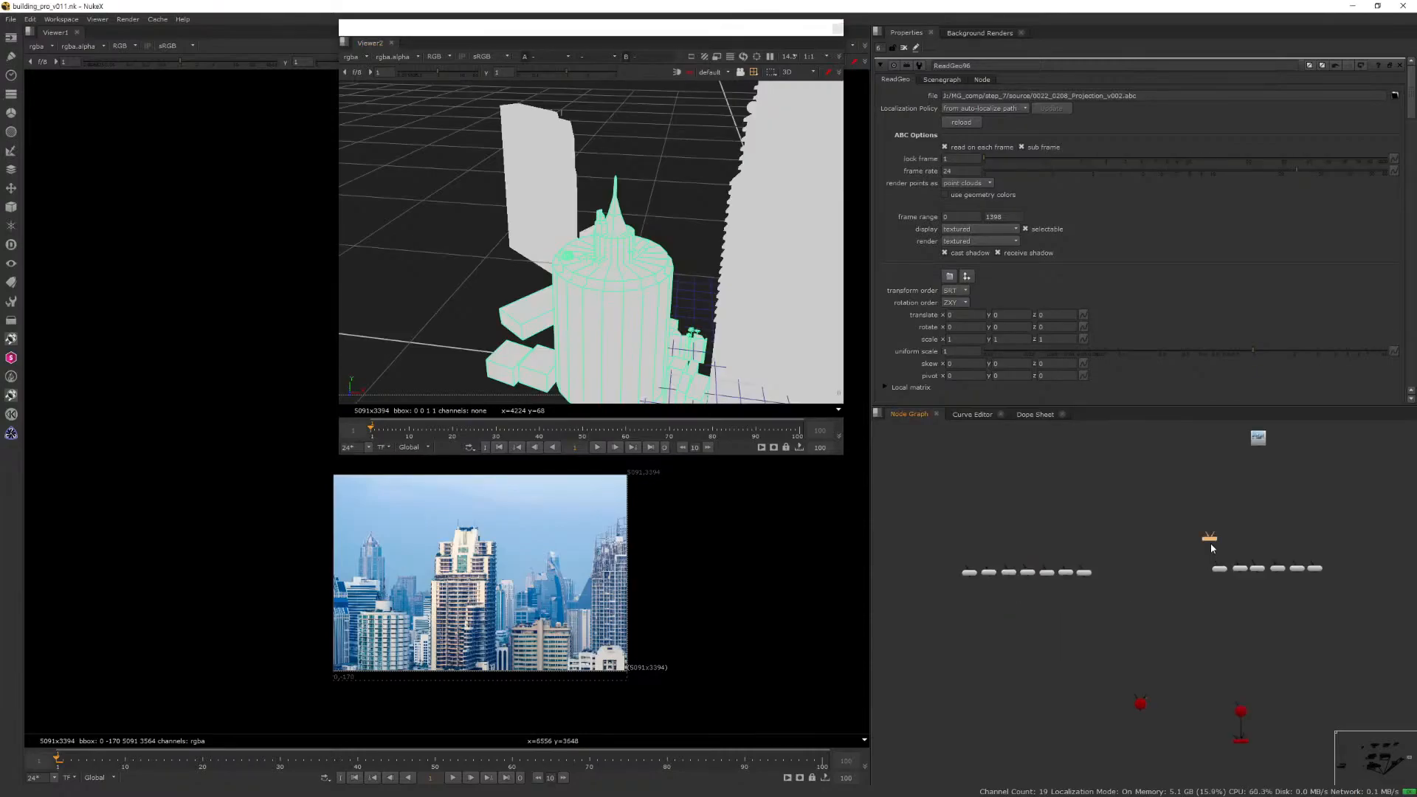
# Move the Project3D node above the seven C-group ReadGeo nodes and connect their img inputs to it.
pyautogui.moveTo(1211, 548); pyautogui.dragTo(988, 539)
pyautogui.scroll(3, 992, 557)
pyautogui.moveTo(985, 594); pyautogui.dragTo(988, 540)
pyautogui.moveTo(1026, 595); pyautogui.dragTo(991, 541)
pyautogui.moveTo(1074, 602); pyautogui.dragTo(989, 540)
pyautogui.moveTo(1102, 599); pyautogui.dragTo(989, 541)
pyautogui.moveTo(1163, 597); pyautogui.dragTo(988, 540)
pyautogui.moveTo(1190, 595); pyautogui.dragTo(988, 540)
pyautogui.scroll(-6, 989, 560)
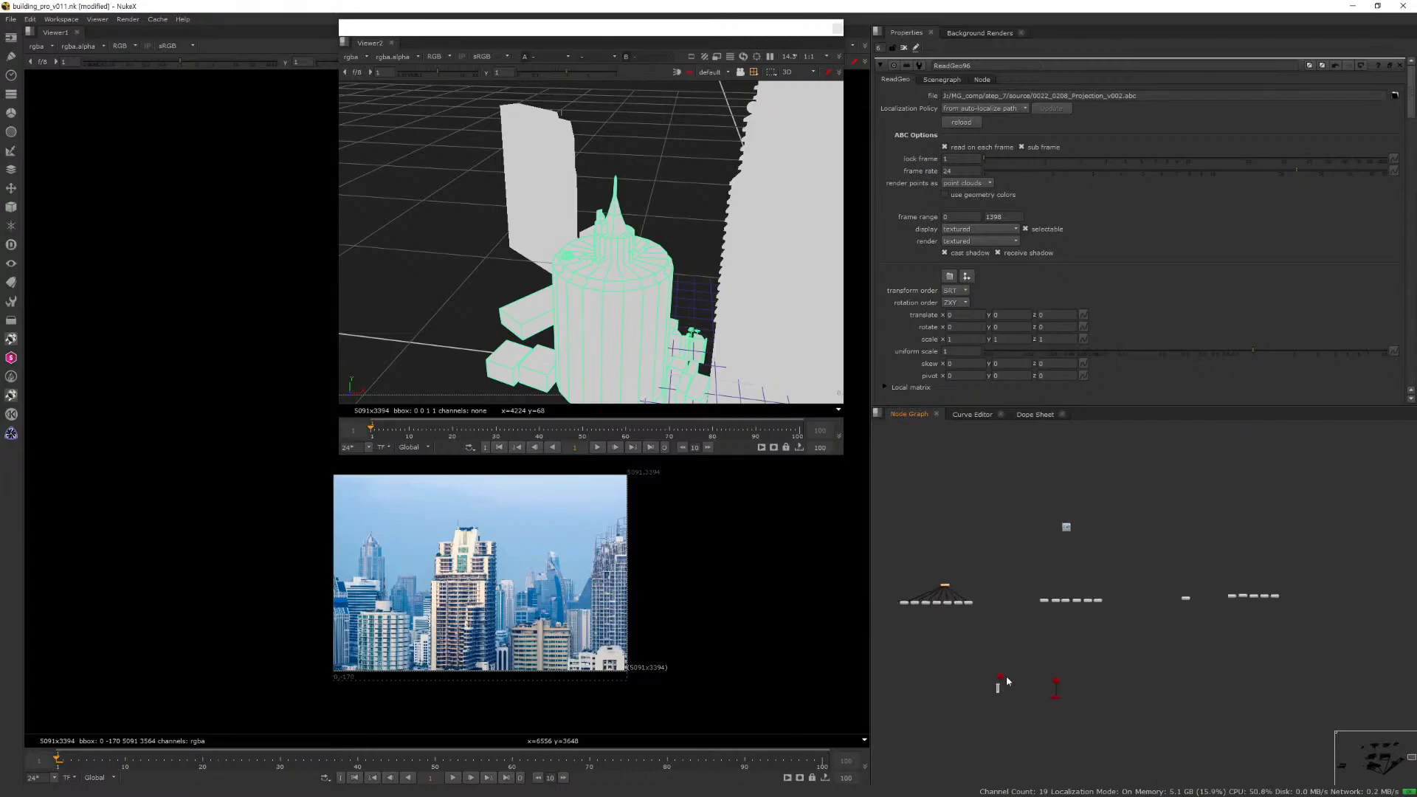
# Place a copy of the imported camera near the Project3D node with reading from file turned off.
pyautogui.click(992, 683)
pyautogui.moveTo(1028, 662); pyautogui.dragTo(1010, 699, button='middle')
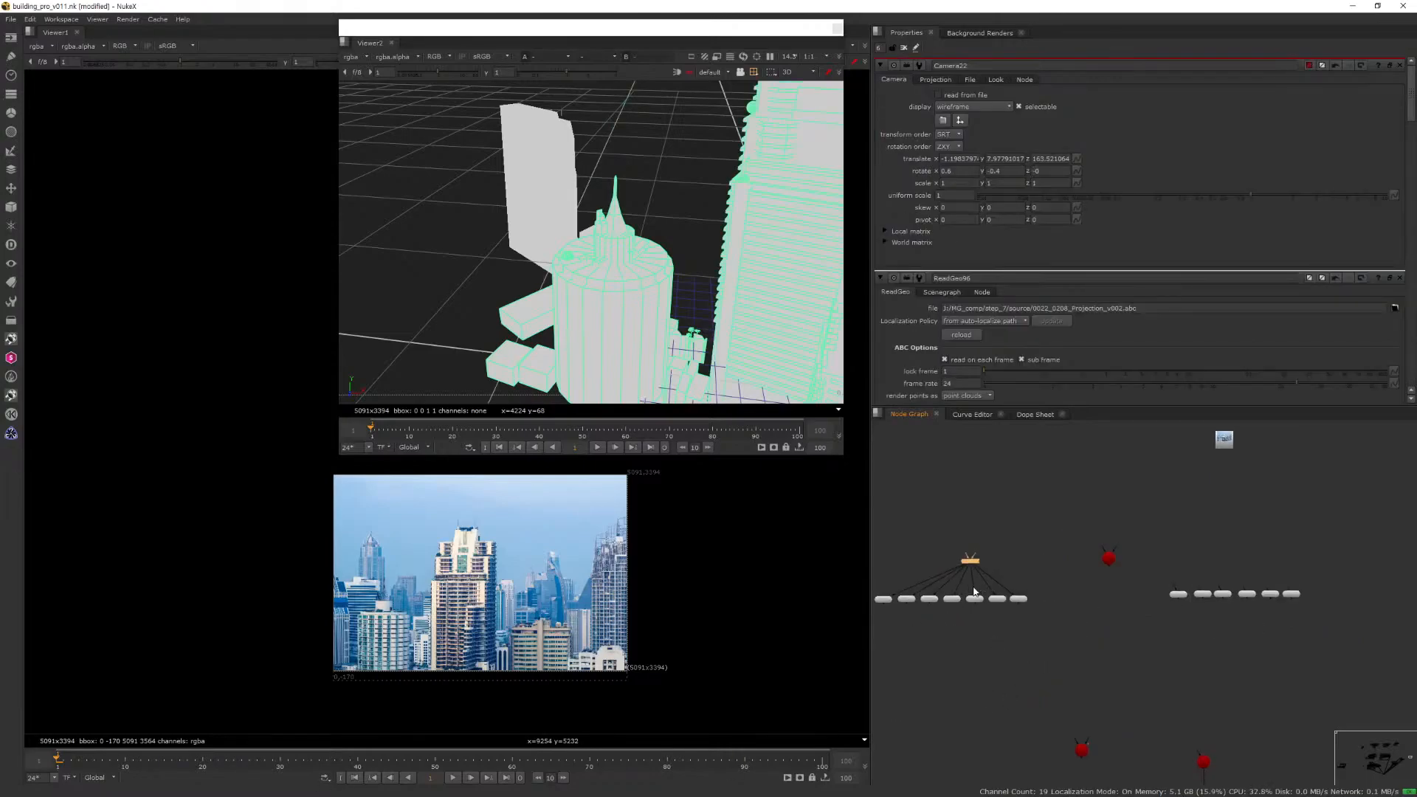
# Connect the C-group Project3D's cam input to the copied camera and paste another Project3D above the middle group of six ReadGeo nodes.
pyautogui.scroll(3, 1014, 521)
pyautogui.moveTo(924, 586); pyautogui.dragTo(862, 647)
pyautogui.hotkey('ctrl', 'c')
pyautogui.moveTo(1198, 625); pyautogui.dragTo(1001, 644, button='middle')
pyautogui.click(1172, 603)
pyautogui.hotkey('ctrl', 'v')
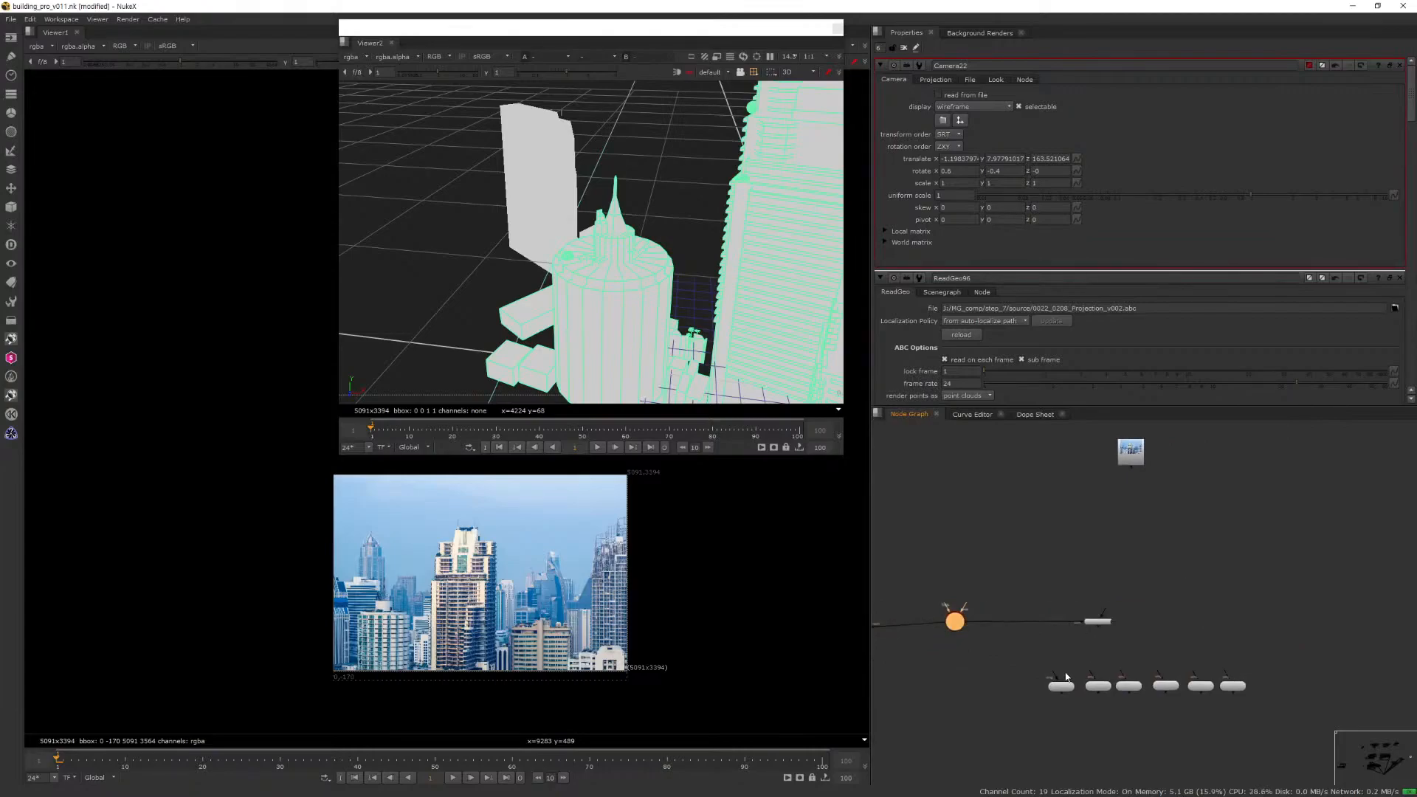
# Connect the img inputs of the six middle ReadGeo nodes to the pasted Project3D node.
pyautogui.moveTo(1058, 676); pyautogui.dragTo(1096, 622)
pyautogui.click(1096, 655)
pyautogui.moveTo(1192, 675); pyautogui.dragTo(1101, 622)
pyautogui.moveTo(1225, 674); pyautogui.dragTo(1101, 622)
pyautogui.scroll(-5, 967, 674)
pyautogui.scroll(2, 1027, 674)
# Paste separate Project3D copies above the single ReadGeo node and above each of the last five ReadGeo nodes.
pyautogui.click(1002, 646)
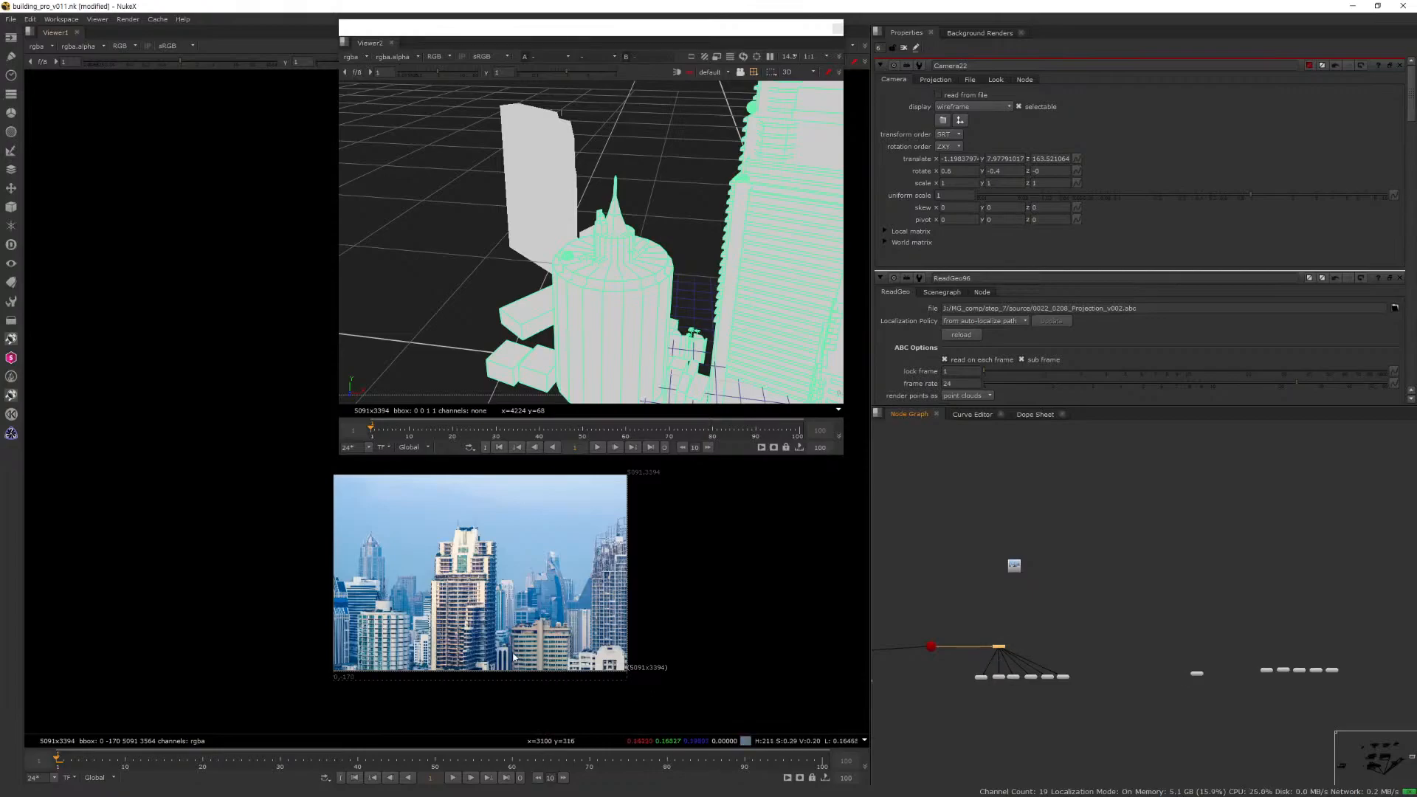
pyautogui.scroll(4, 1102, 620)
pyautogui.hotkey('ctrl', 'v')
pyautogui.click(1216, 620)
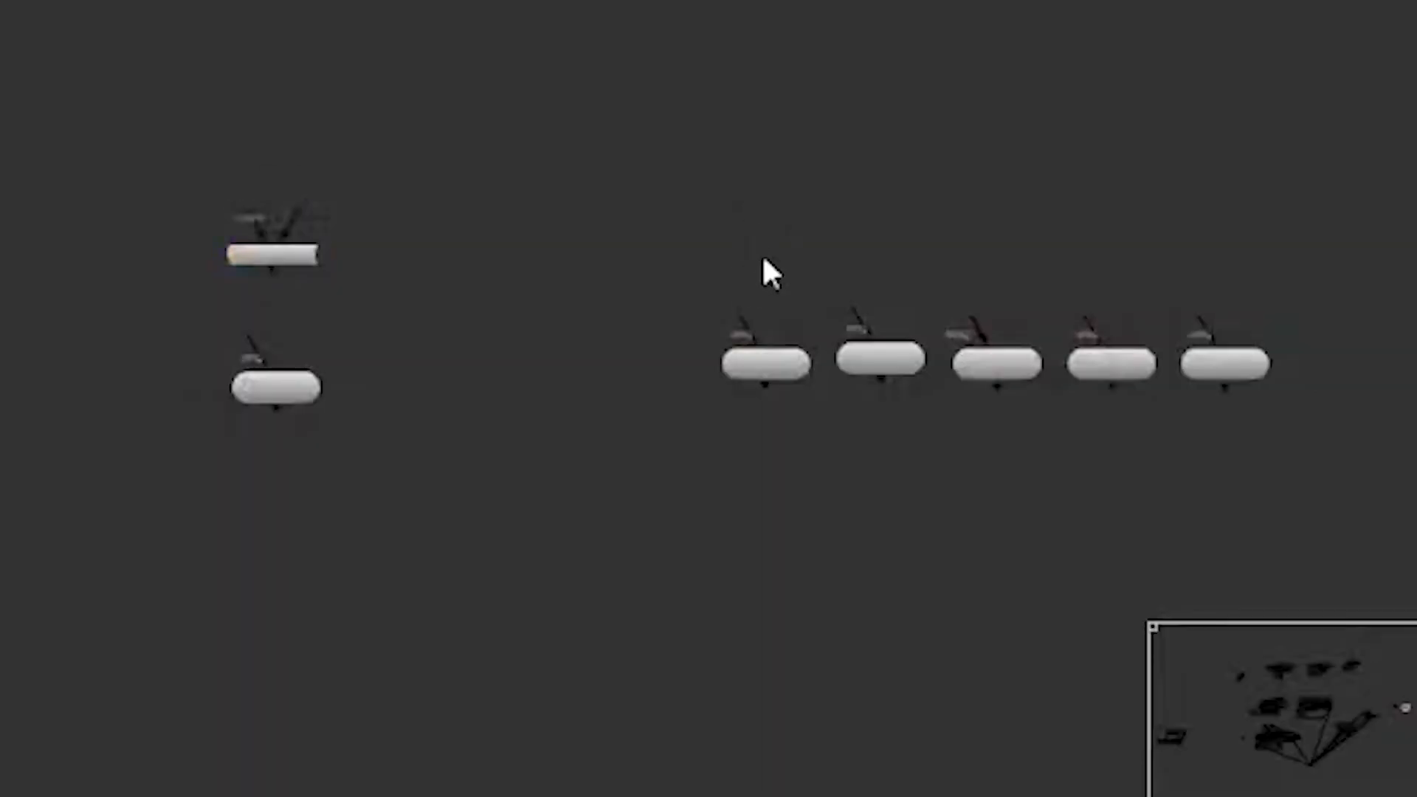
pyautogui.hotkey('ctrl', 'v')
pyautogui.hotkey('ctrl', 'v')
pyautogui.hotkey('ctrl', 'v')
pyautogui.hotkey('ctrl', 'v')
pyautogui.hotkey('ctrl', 'v')
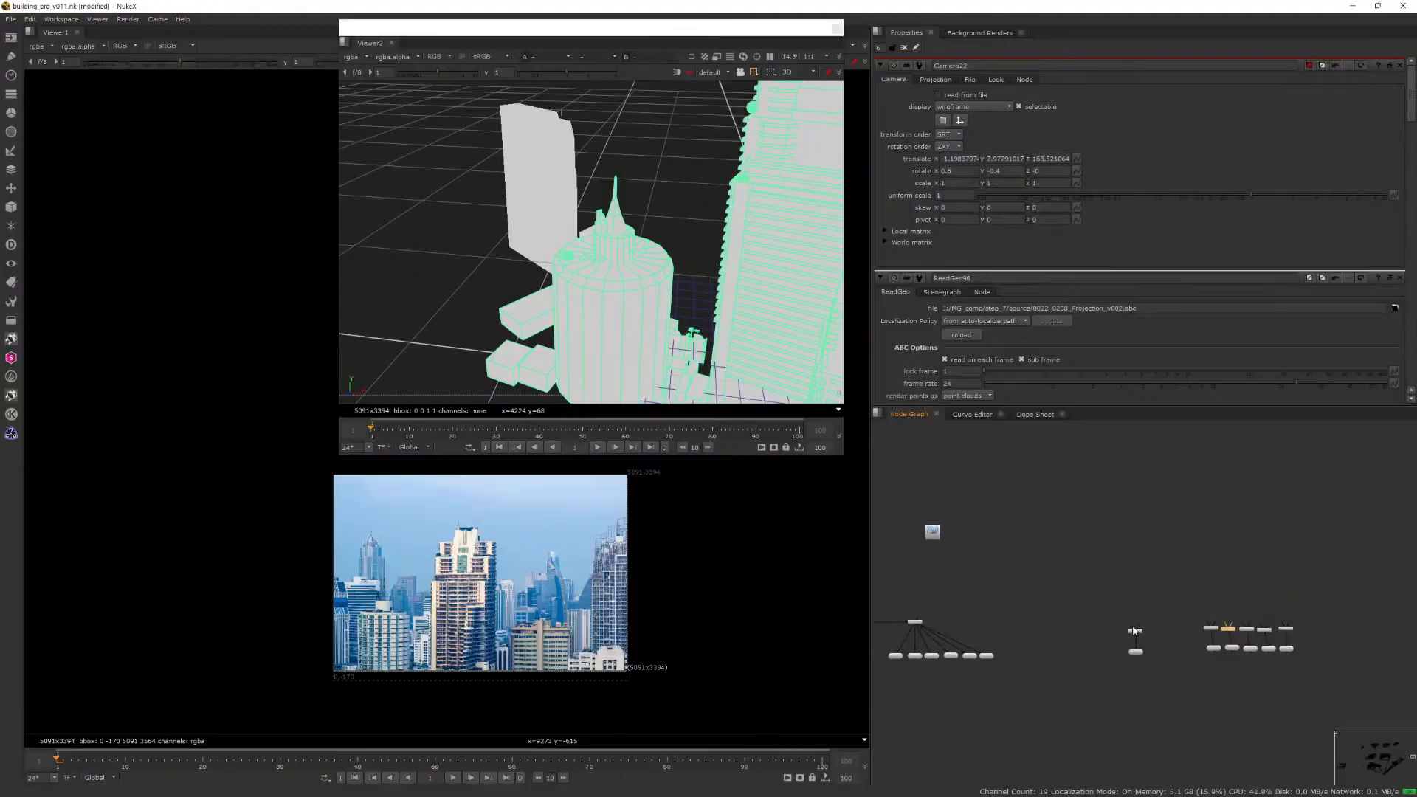
# Connect the cam inputs of the newly pasted Project3D nodes to the projection camera.
pyautogui.moveTo(1129, 629); pyautogui.dragTo(964, 637)
pyautogui.moveTo(964, 637); pyautogui.dragTo(1069, 612, button='middle')
pyautogui.moveTo(1069, 611); pyautogui.dragTo(968, 585)
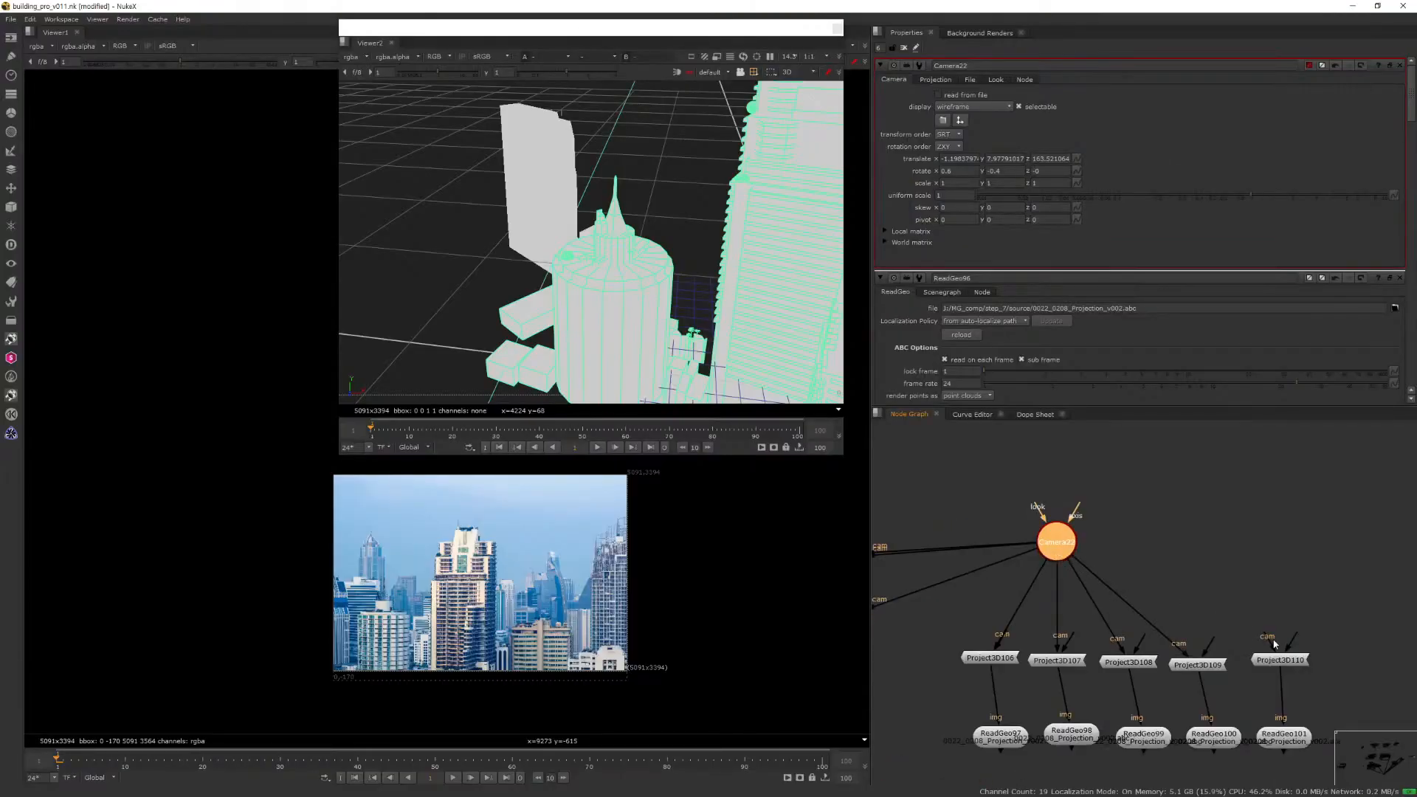
pyautogui.moveTo(1273, 644); pyautogui.dragTo(1092, 557)
# Center the city photo's Read node above the building groups and connect every Project3D node's image input to it.
pyautogui.moveTo(1048, 568); pyautogui.dragTo(1093, 638, button='middle')
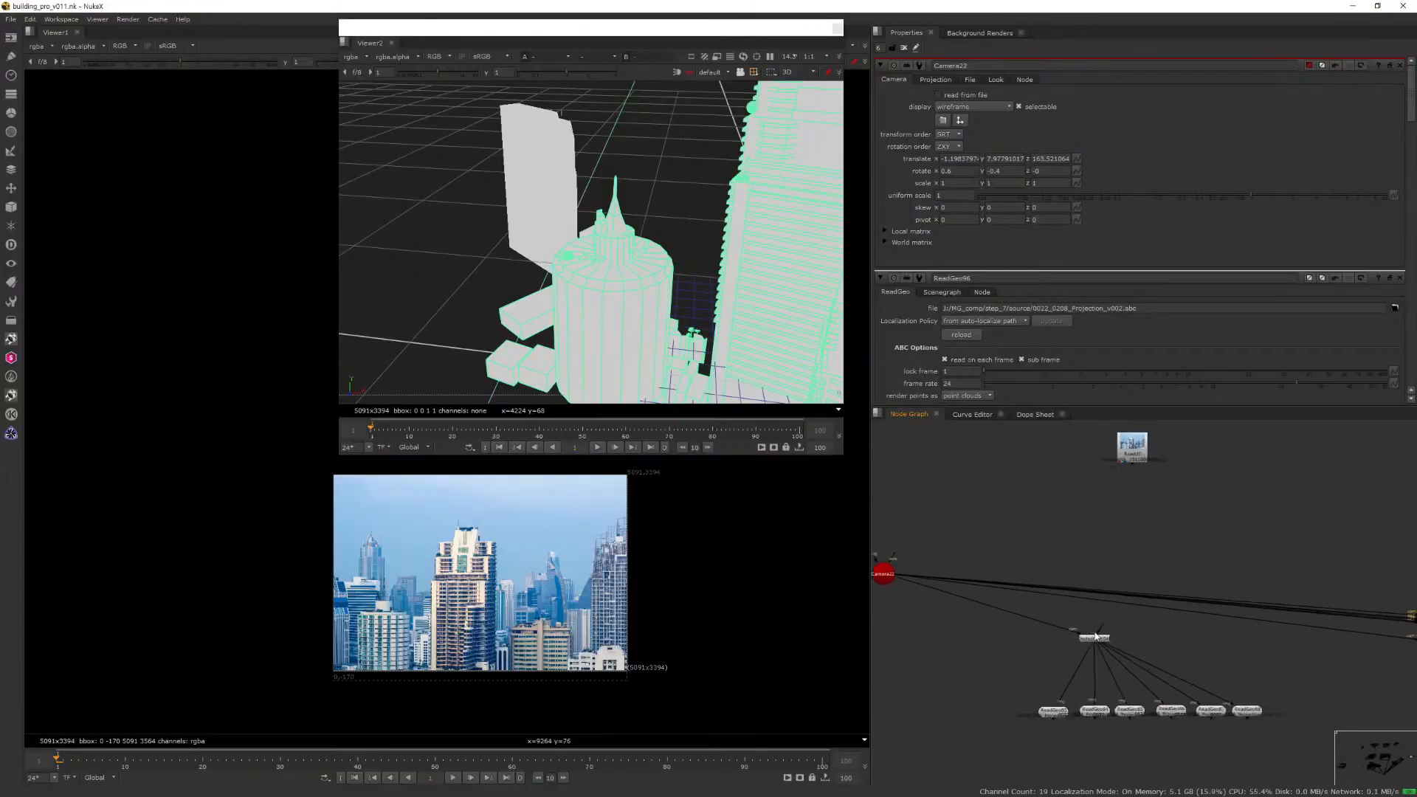
pyautogui.moveTo(1094, 634); pyautogui.dragTo(1124, 456)
pyautogui.moveTo(1124, 451); pyautogui.dragTo(1086, 433)
pyautogui.moveTo(1070, 574); pyautogui.dragTo(1144, 587, button='middle')
pyautogui.scroll(-2, 1144, 587)
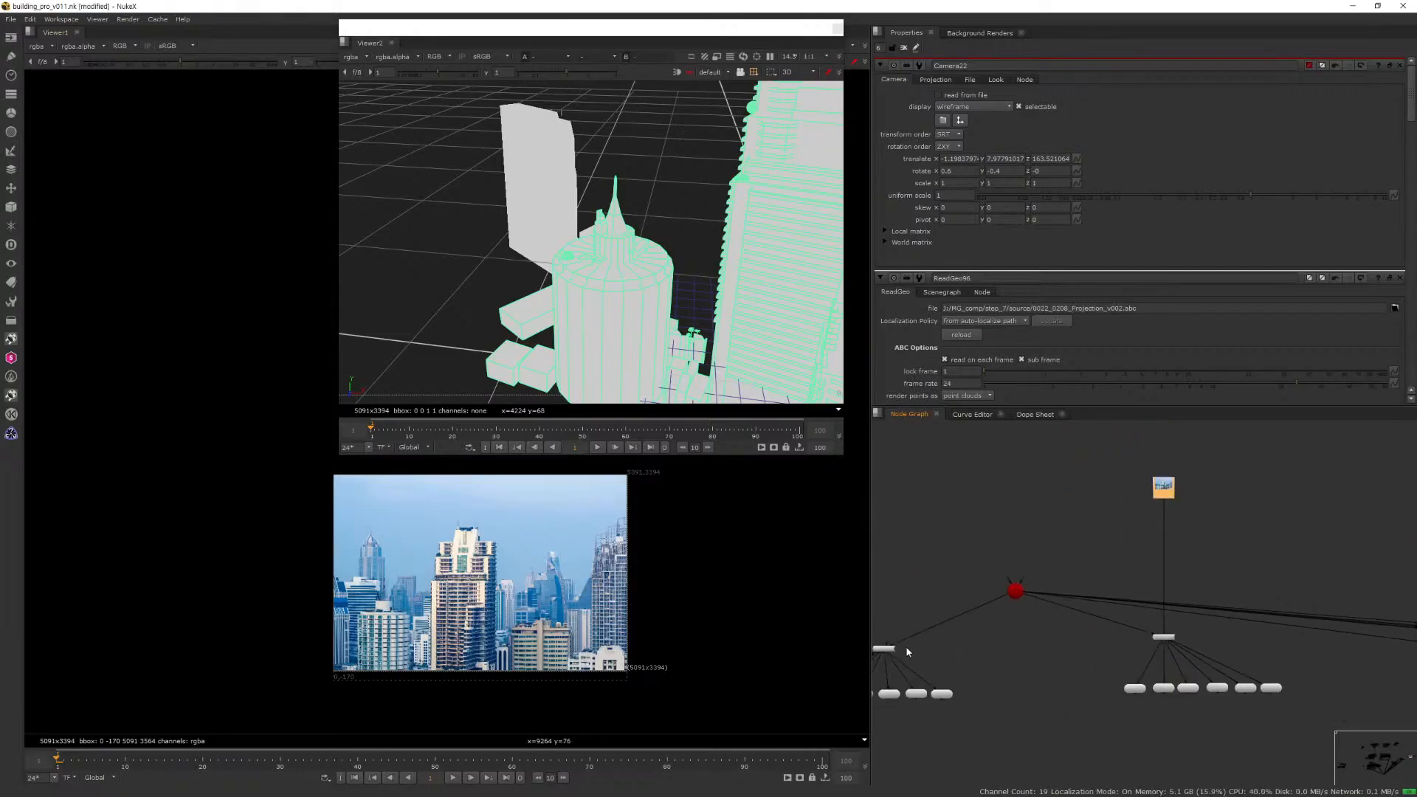
pyautogui.moveTo(889, 647); pyautogui.dragTo(1138, 446)
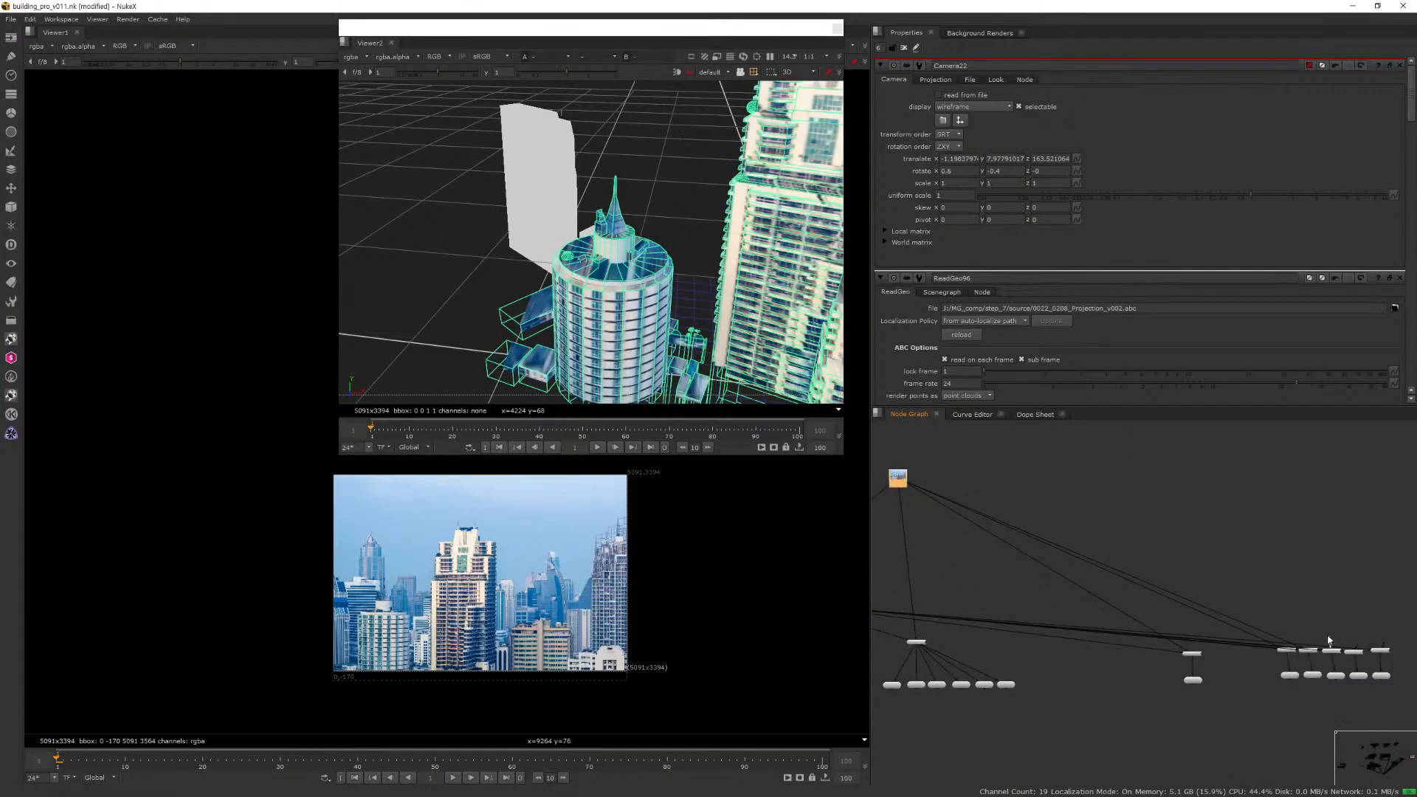
pyautogui.moveTo(1331, 642); pyautogui.dragTo(905, 481)
pyautogui.moveTo(1353, 647); pyautogui.dragTo(906, 482)
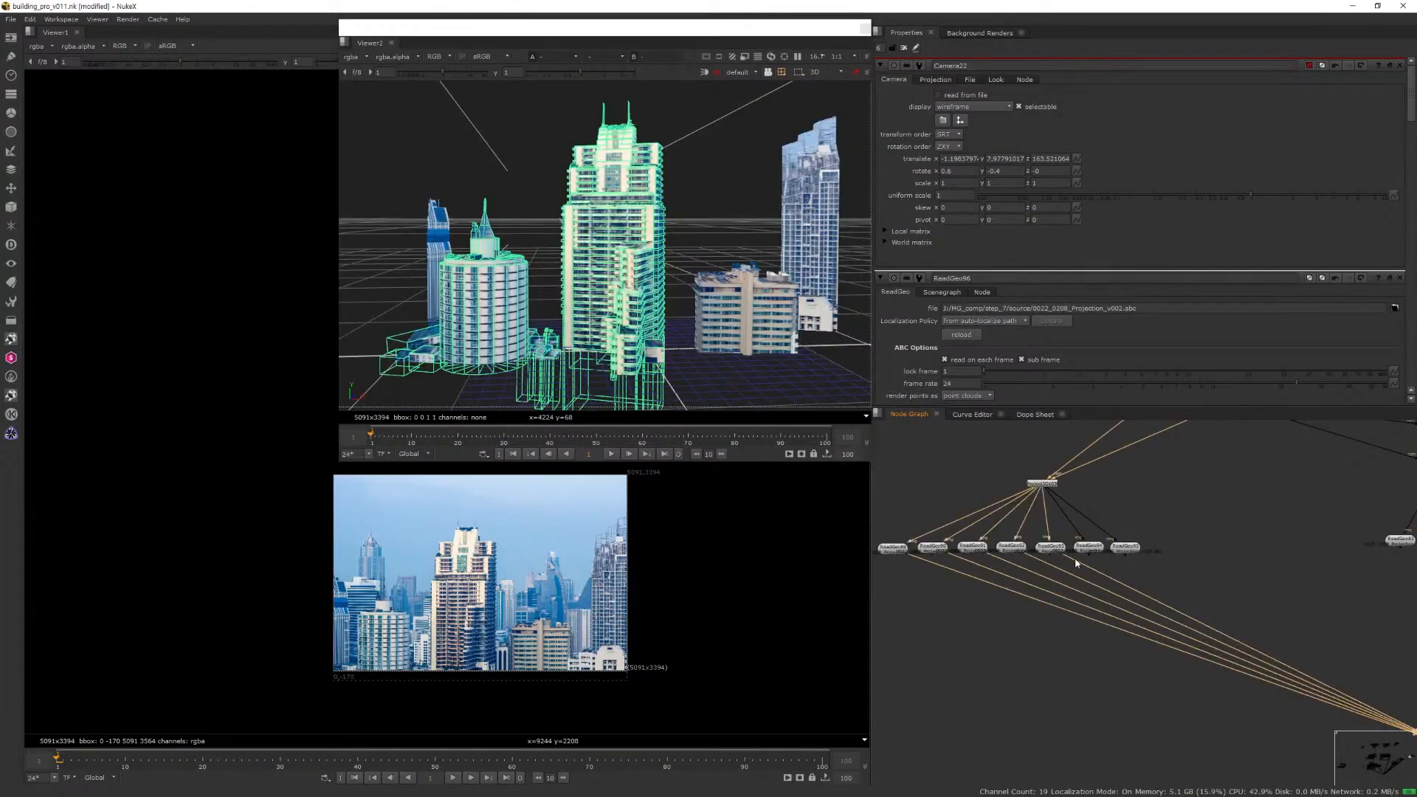
# Open the properties of the camera feeding the ScanlineRender and turn off read from file.
pyautogui.moveTo(1225, 767); pyautogui.dragTo(949, 650, button='middle')
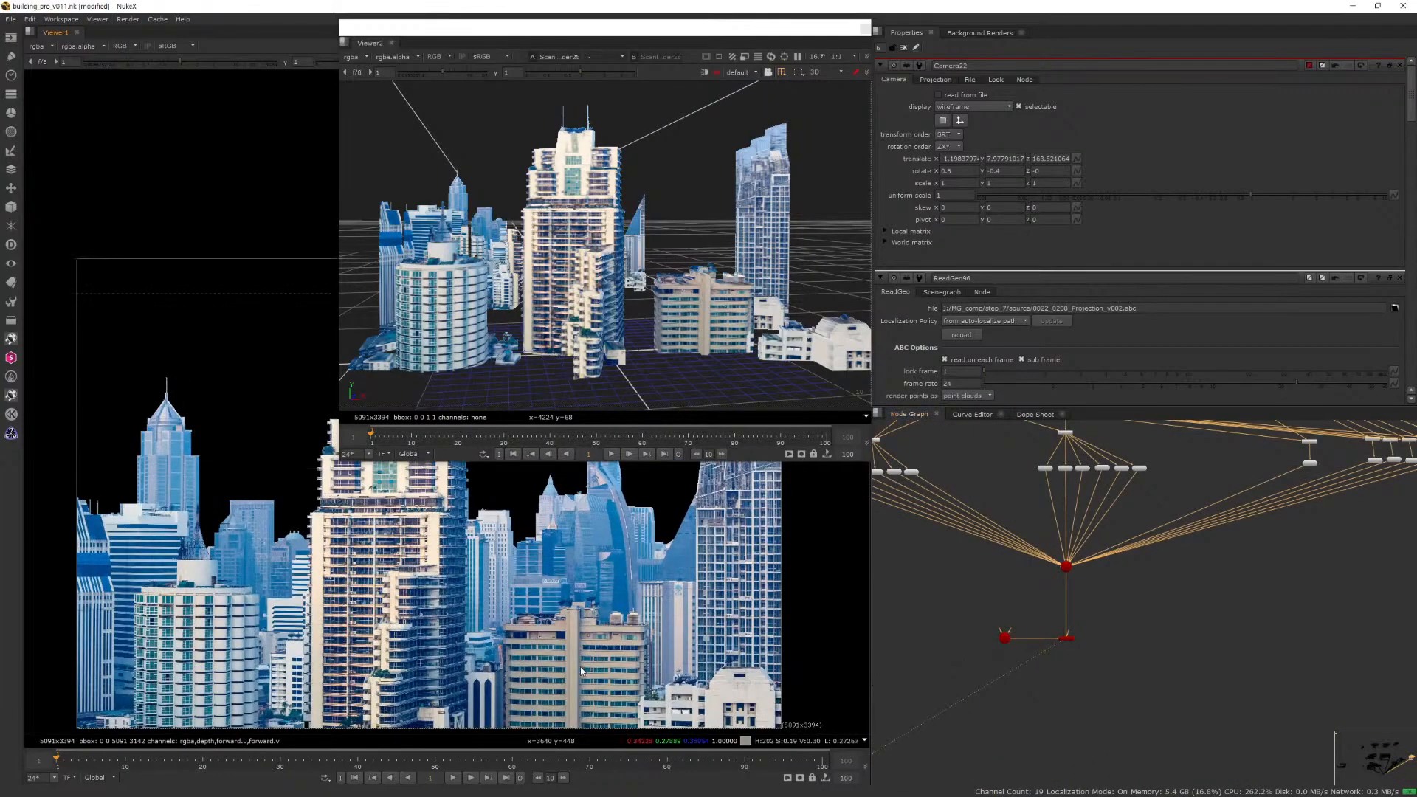
pyautogui.scroll(-3, 545, 679)
pyautogui.scroll(2, 634, 685)
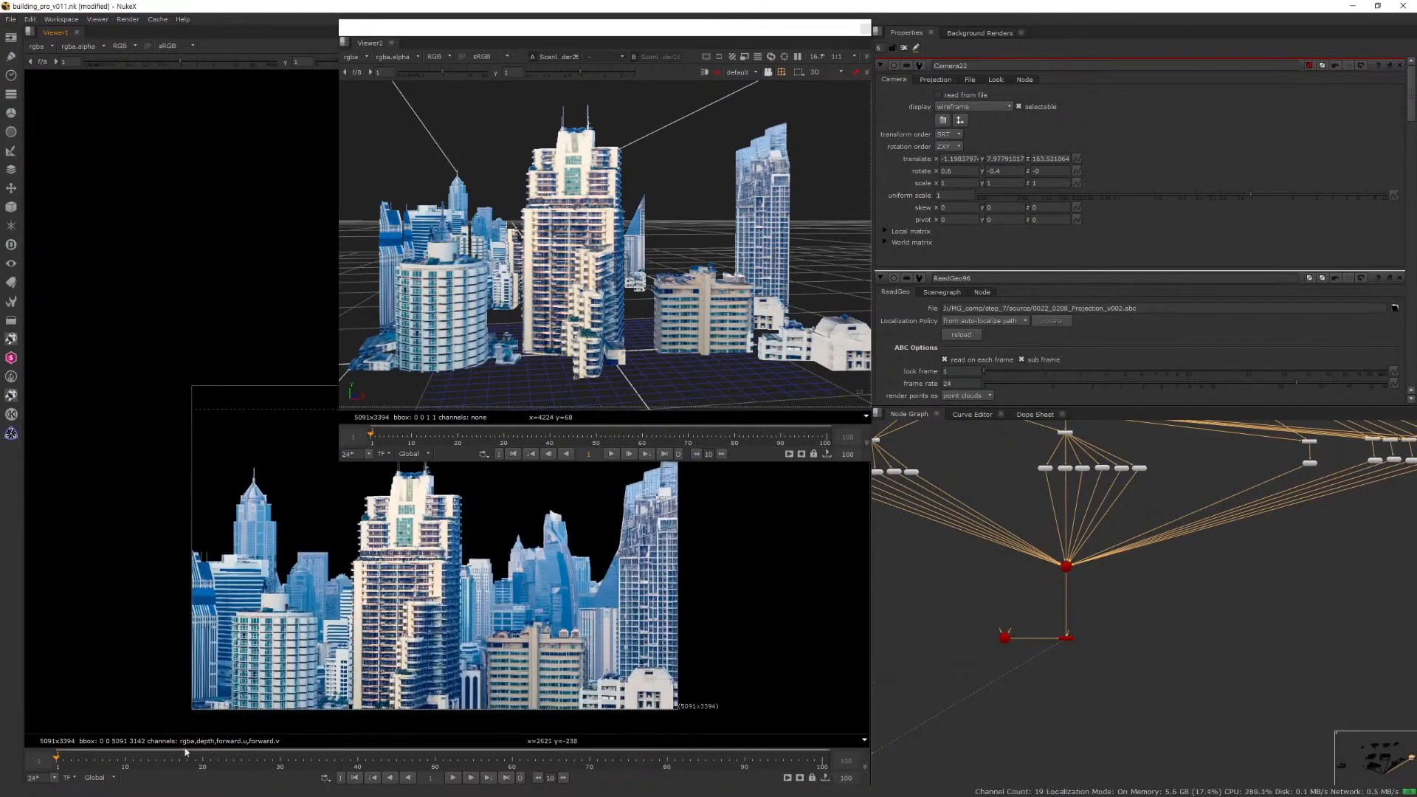
pyautogui.scroll(6, 976, 650)
pyautogui.moveTo(1118, 578); pyautogui.dragTo(1033, 640)
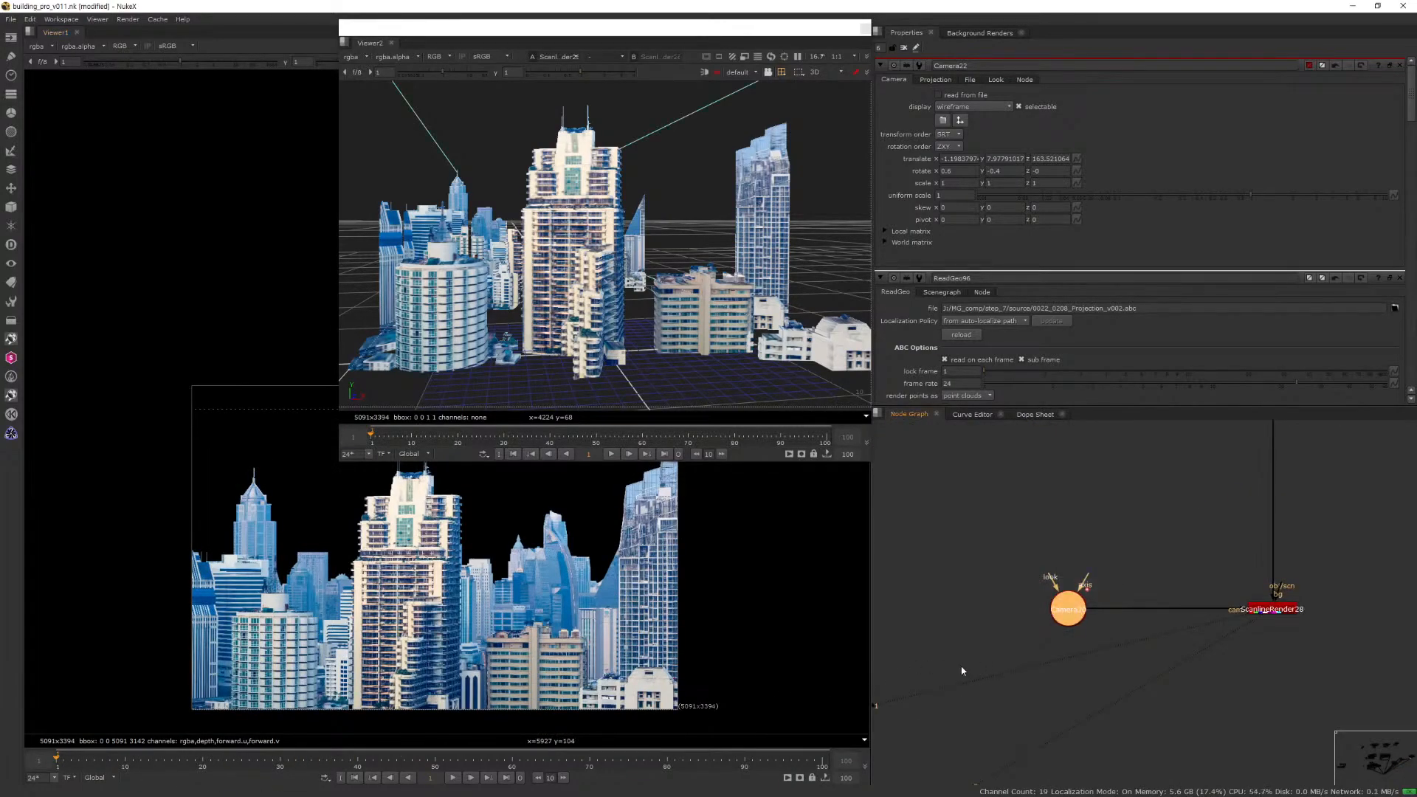
pyautogui.press('Return')
pyautogui.scroll(-8, 688, 347)
pyautogui.keyDown('ctrl'); pyautogui.moveTo(688, 347); pyautogui.dragTo(740, 335); pyautogui.keyUp('ctrl')
pyautogui.scroll(-3, 659, 389)
pyautogui.click(938, 95)
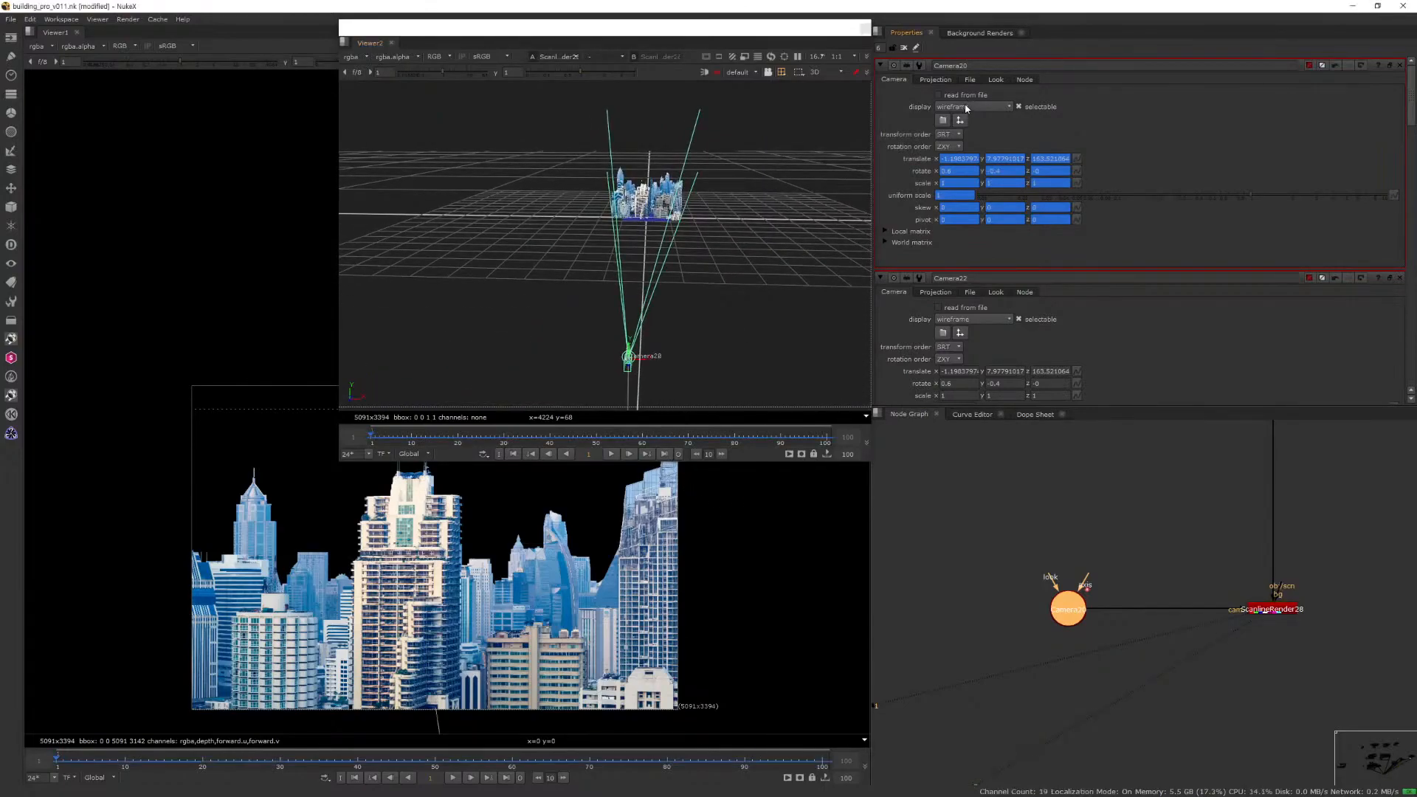
# Delete the existing animation from all knobs of the render camera.
pyautogui.rightClick(1139, 174)
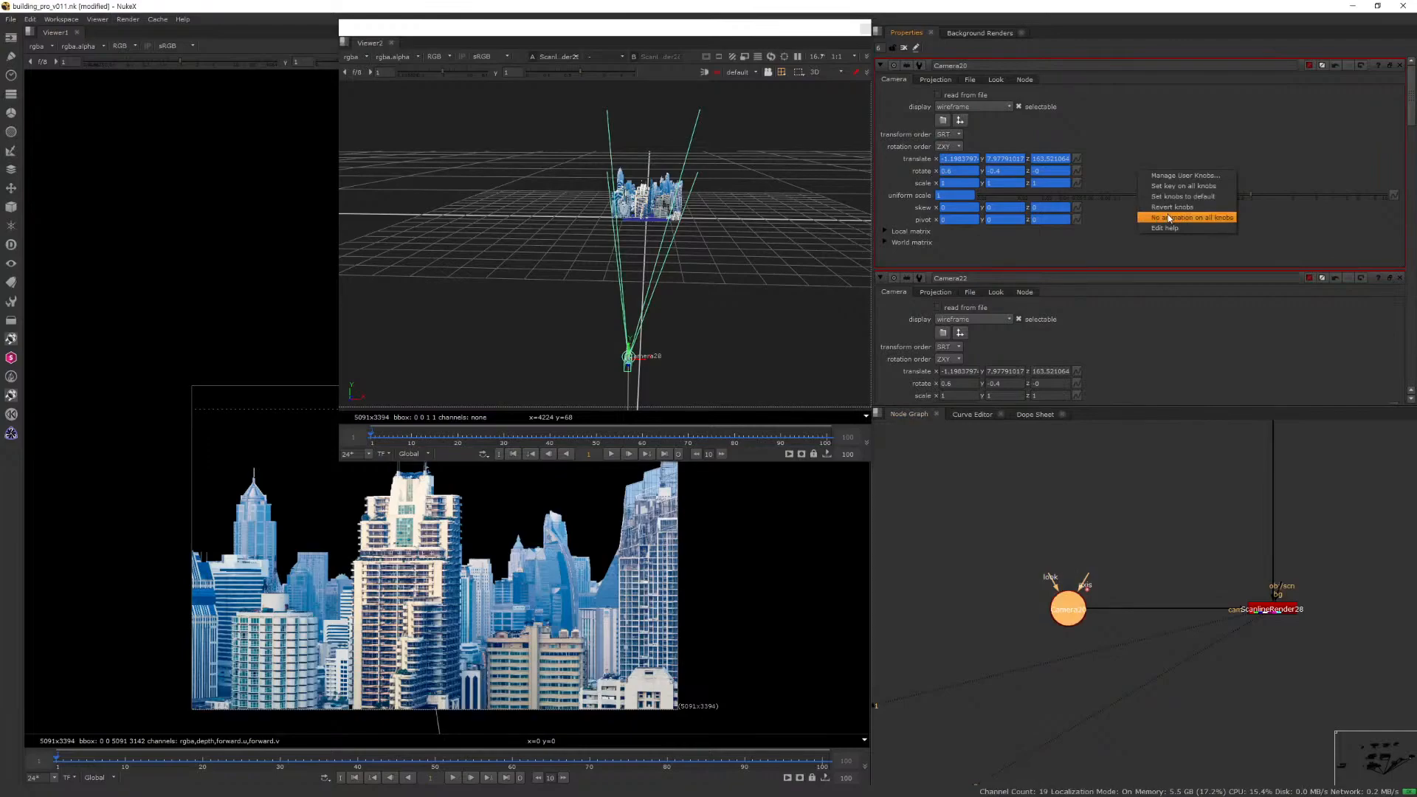
pyautogui.click(763, 436)
pyautogui.click(814, 444)
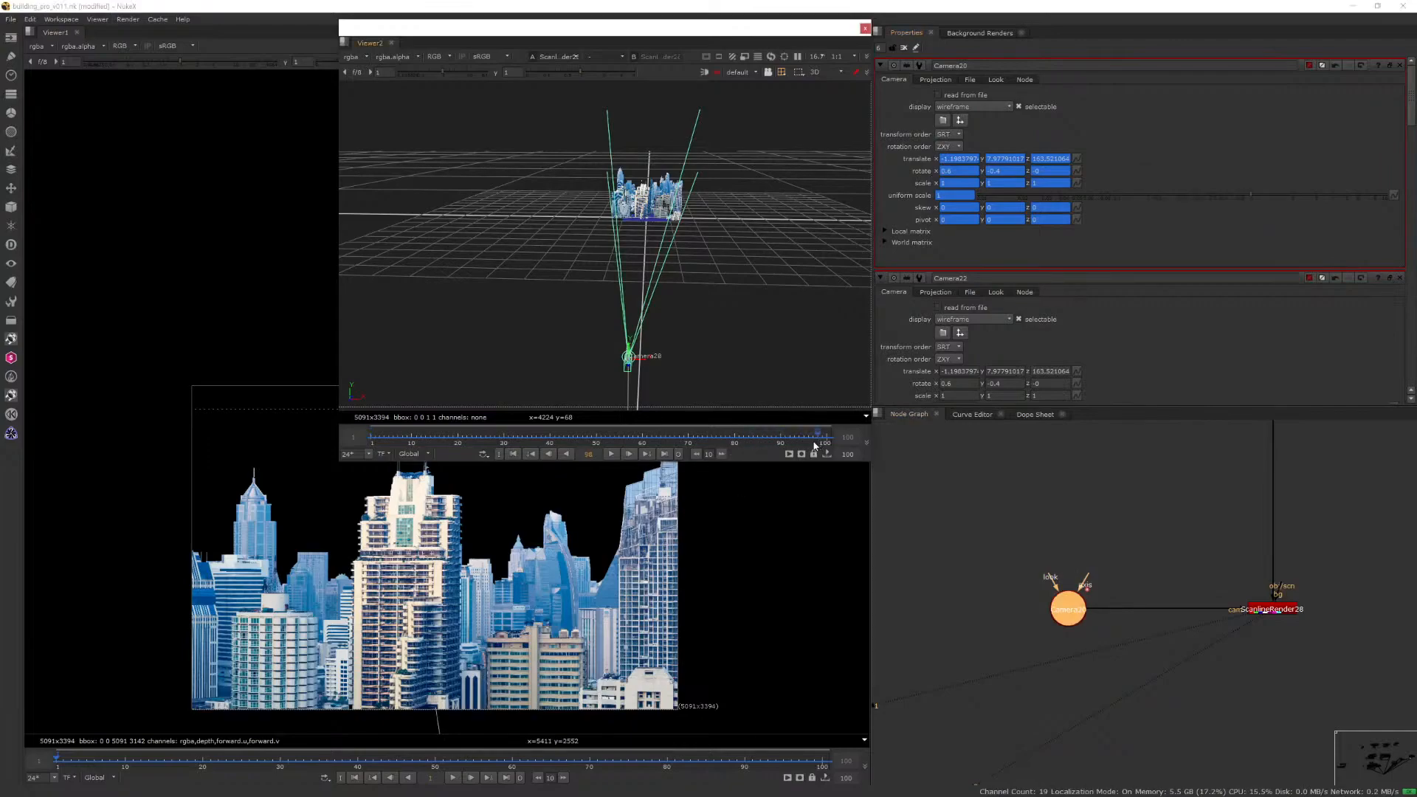
pyautogui.click(371, 442)
pyautogui.rightClick(1103, 137)
pyautogui.click(1127, 182)
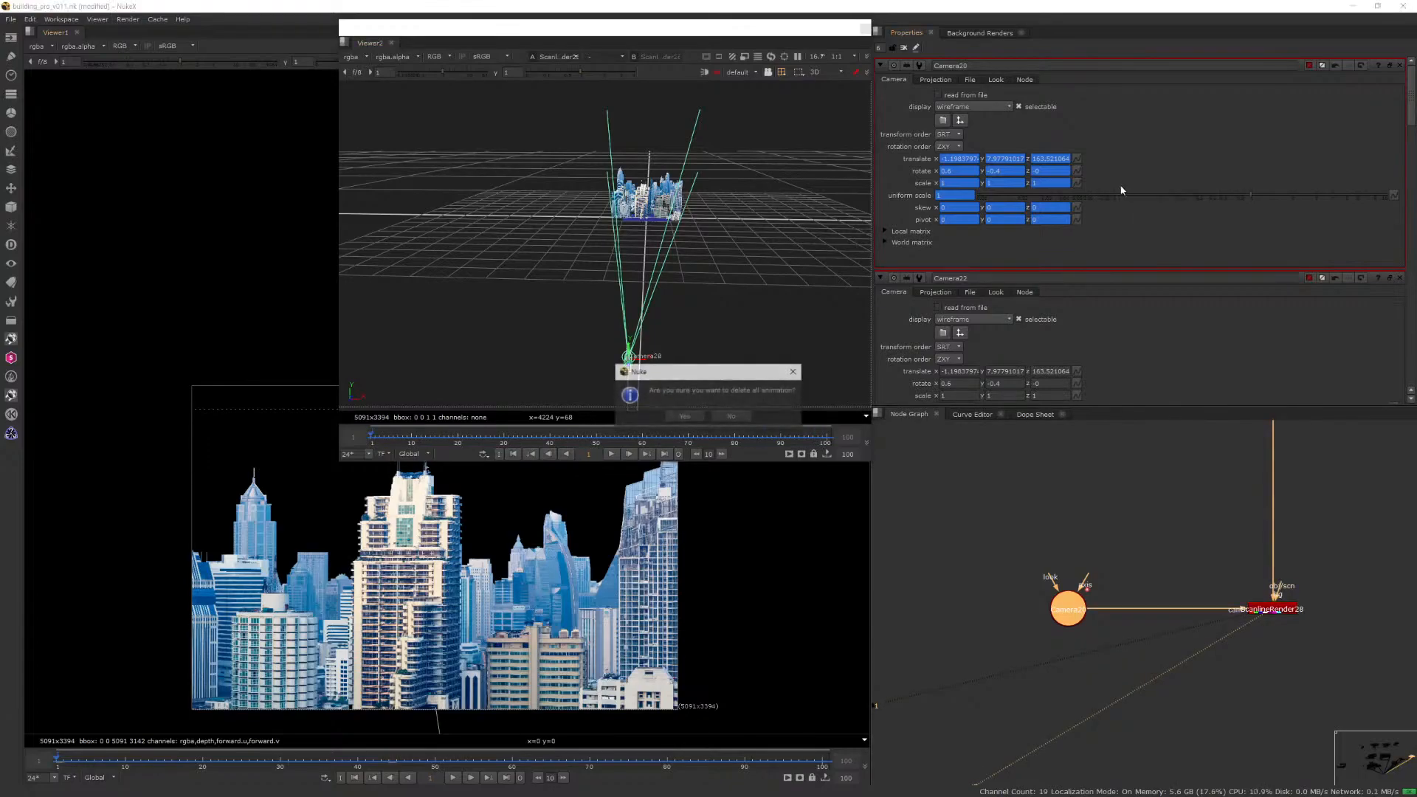
pyautogui.click(683, 415)
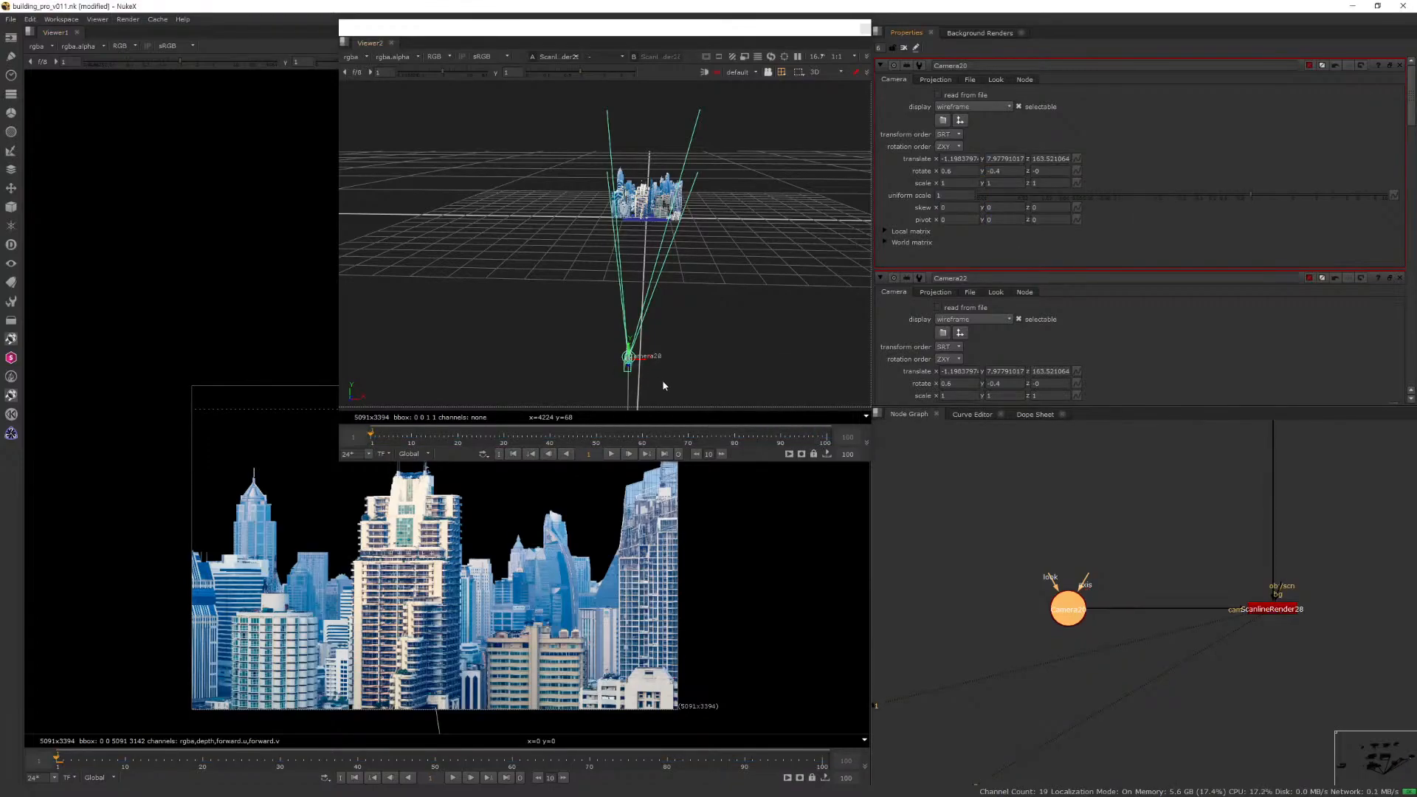
# Keyframe the render camera's translate and rotate at frame 1, and at frame 100 move it forward to about z 147 and rotate it slightly.
pyautogui.scroll(-5, 1107, 650)
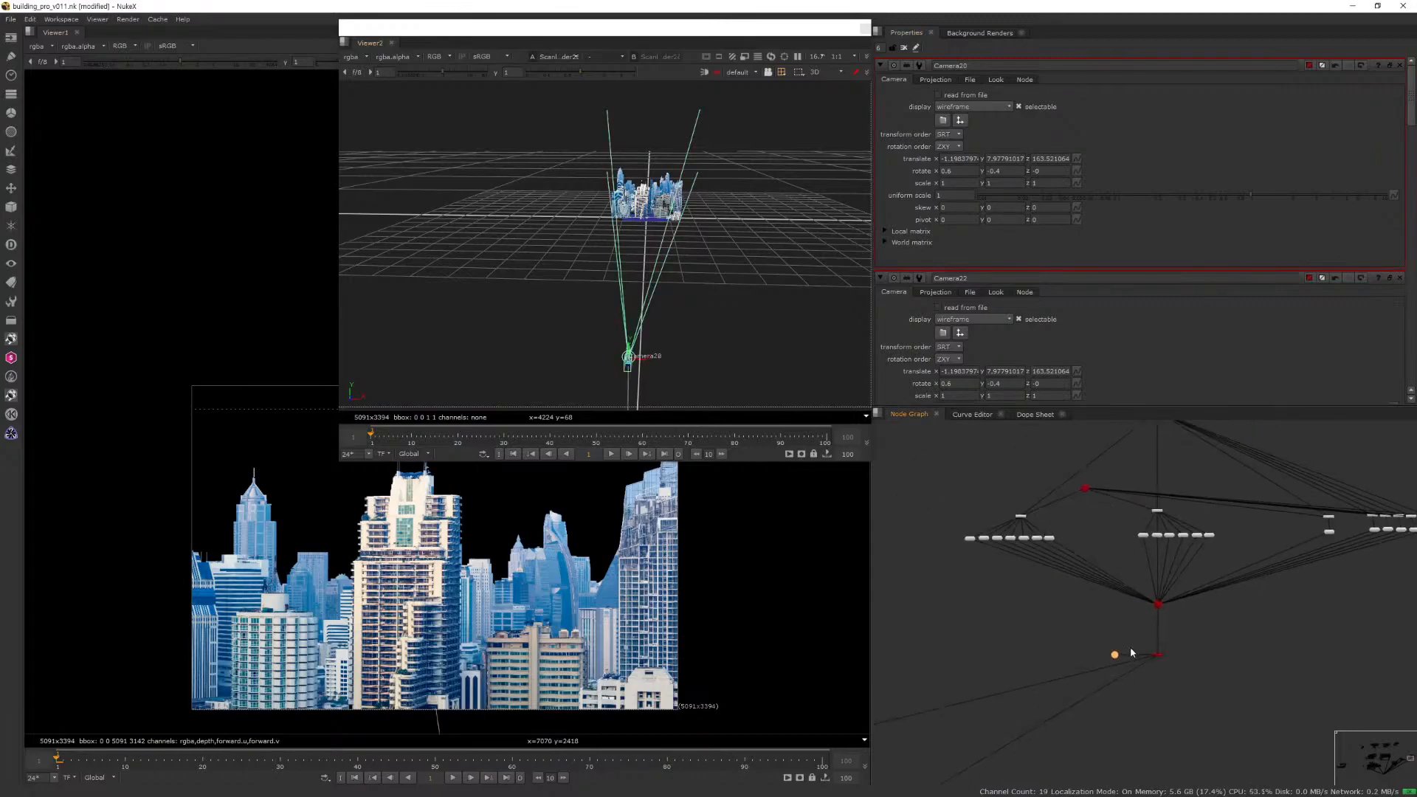
pyautogui.hotkey('ctrl', 'z')
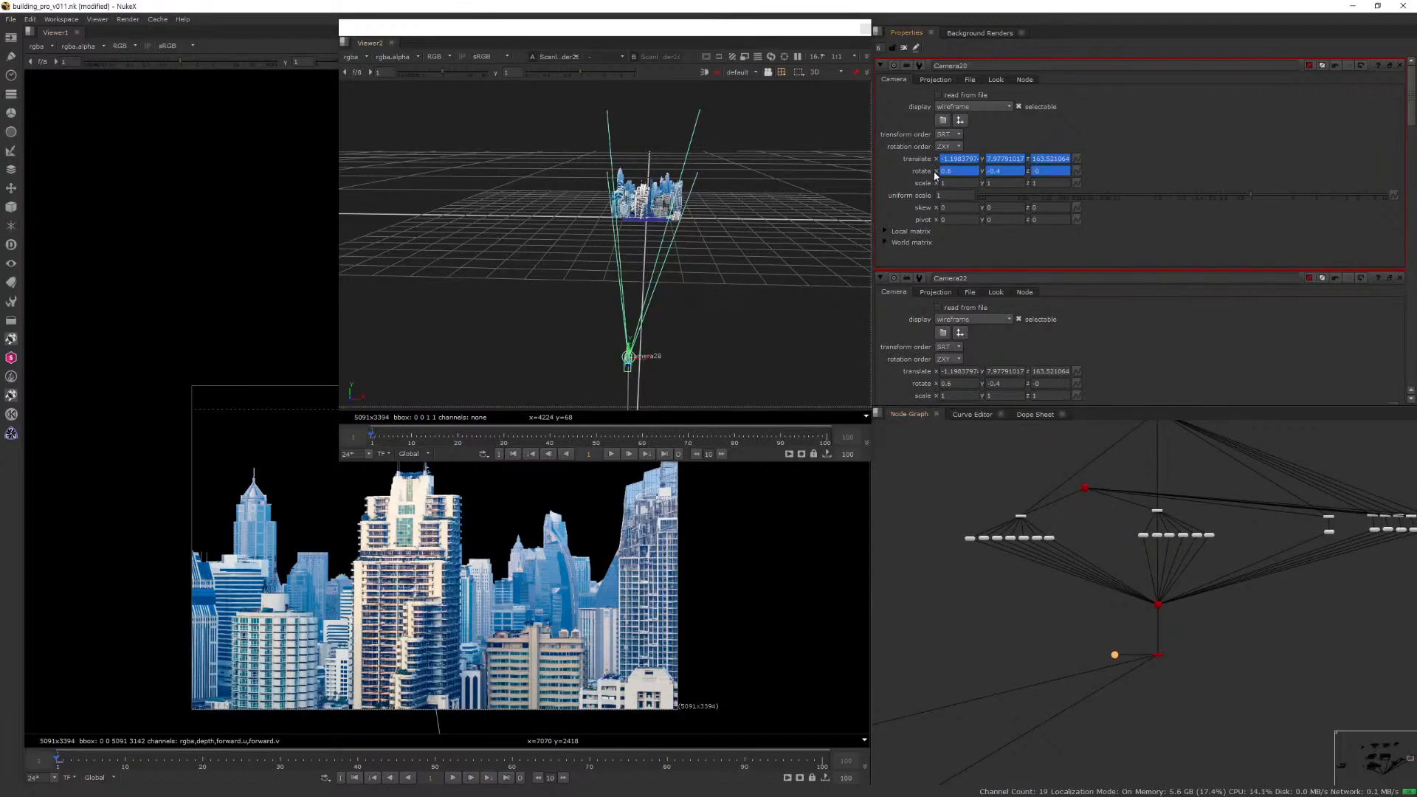
pyautogui.click(819, 766)
pyautogui.keyDown('ctrl'); pyautogui.moveTo(736, 386); pyautogui.dragTo(509, 339); pyautogui.keyUp('ctrl')
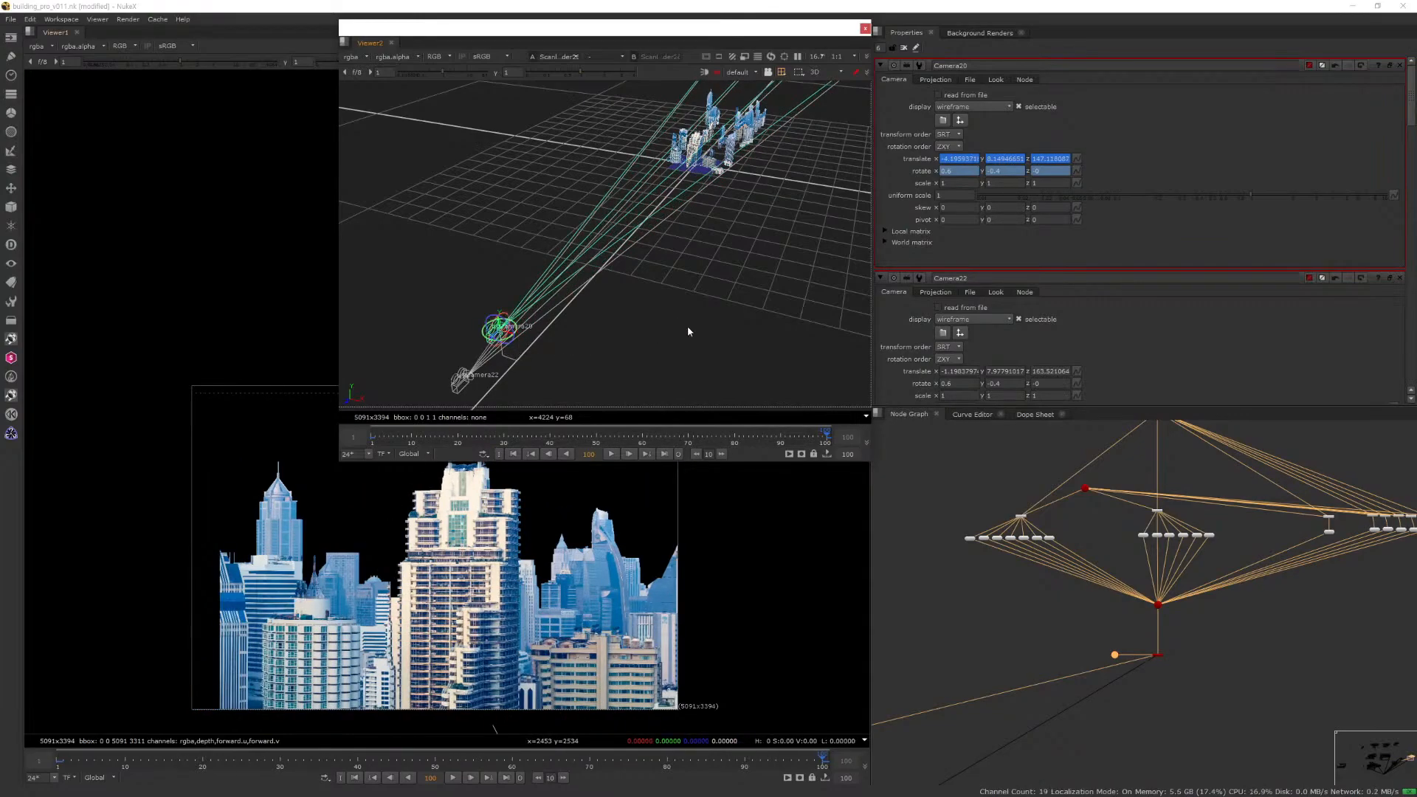
pyautogui.click(998, 170)
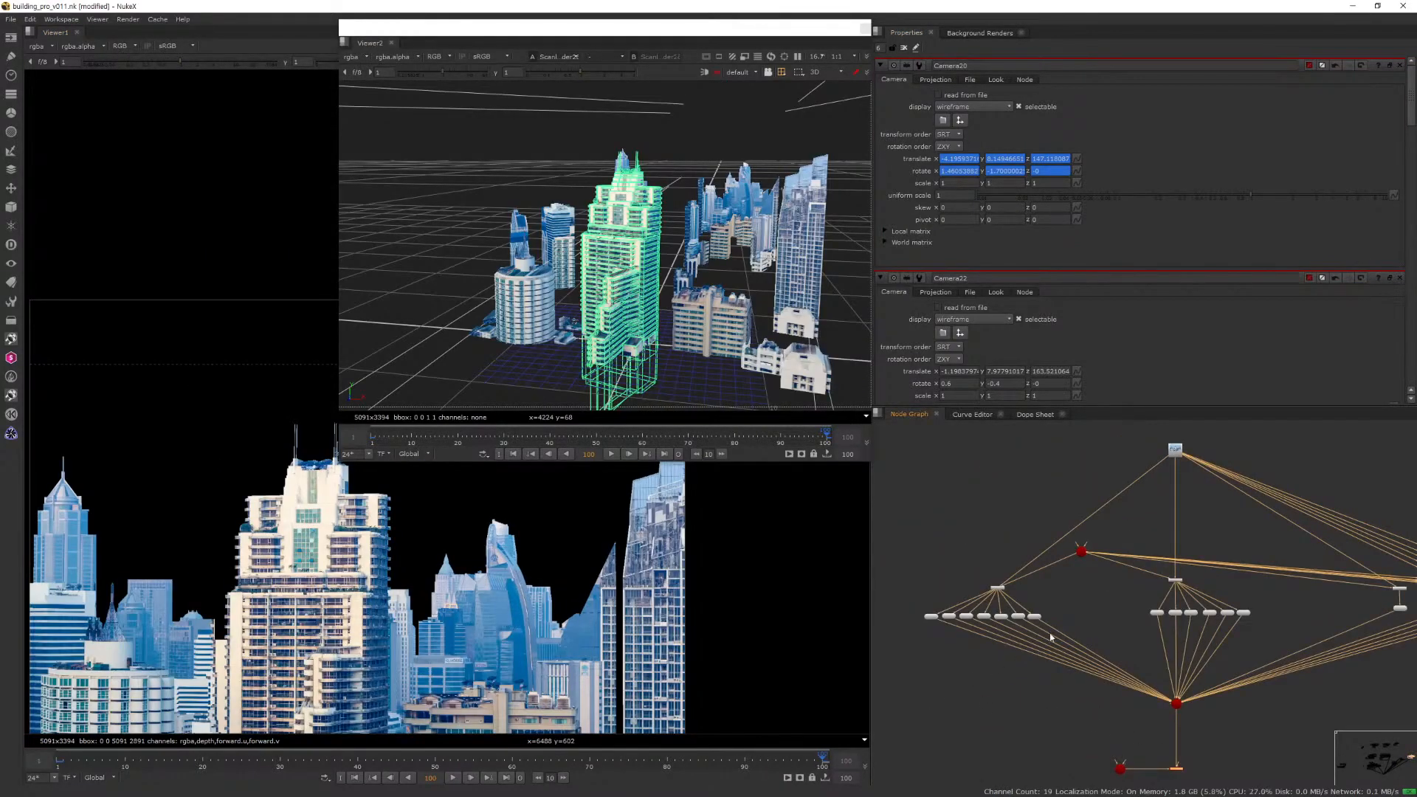
# Add a Card node beside the six middle ReadGeo nodes, shift their Project3D node over, and save the script.
pyautogui.moveTo(1075, 605); pyautogui.dragTo(872, 664)
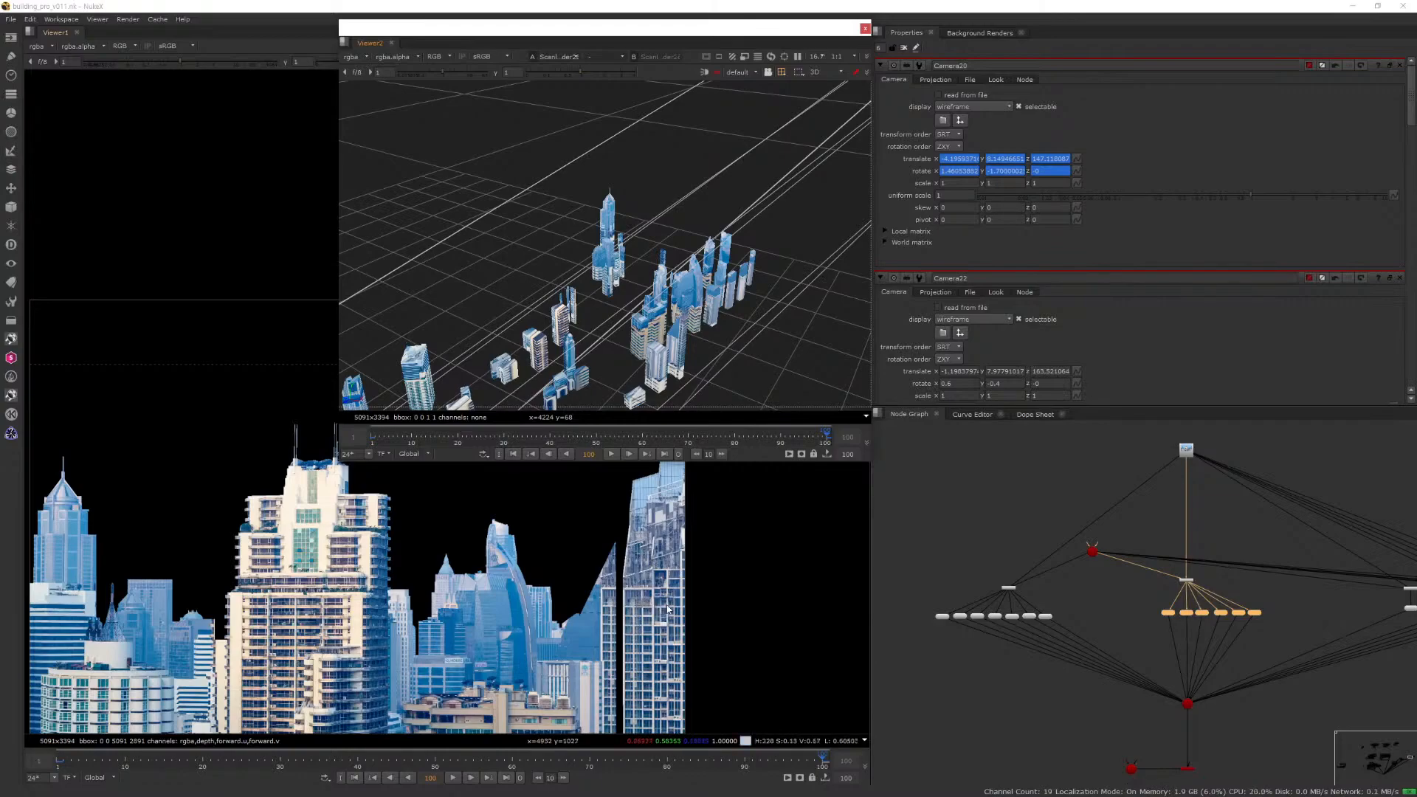
pyautogui.press('Tab')
pyautogui.write('c')
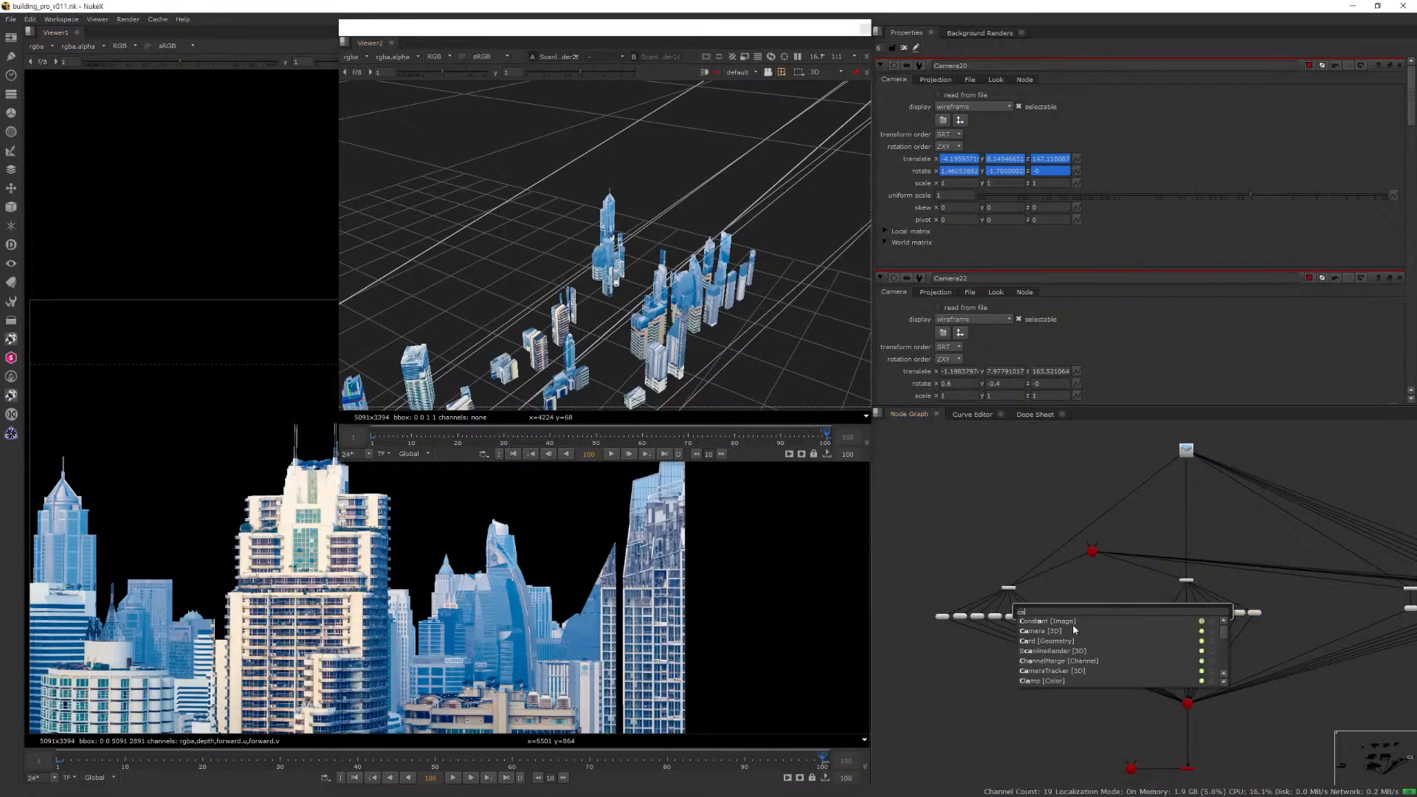
pyautogui.click(1071, 641)
pyautogui.scroll(3, 1118, 646)
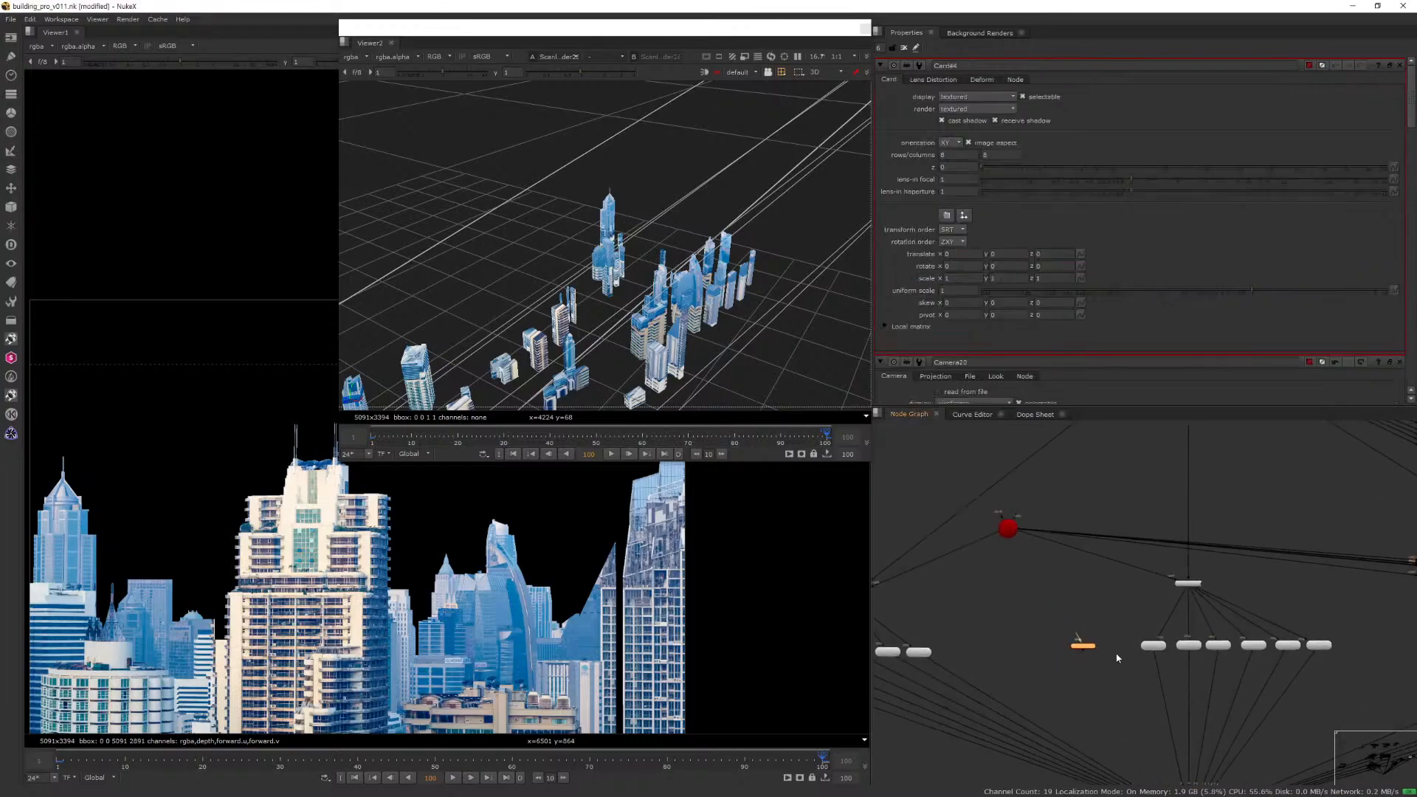
pyautogui.moveTo(1189, 582); pyautogui.dragTo(1153, 582)
pyautogui.click(1115, 633)
pyautogui.hotkey('ctrl', 's')
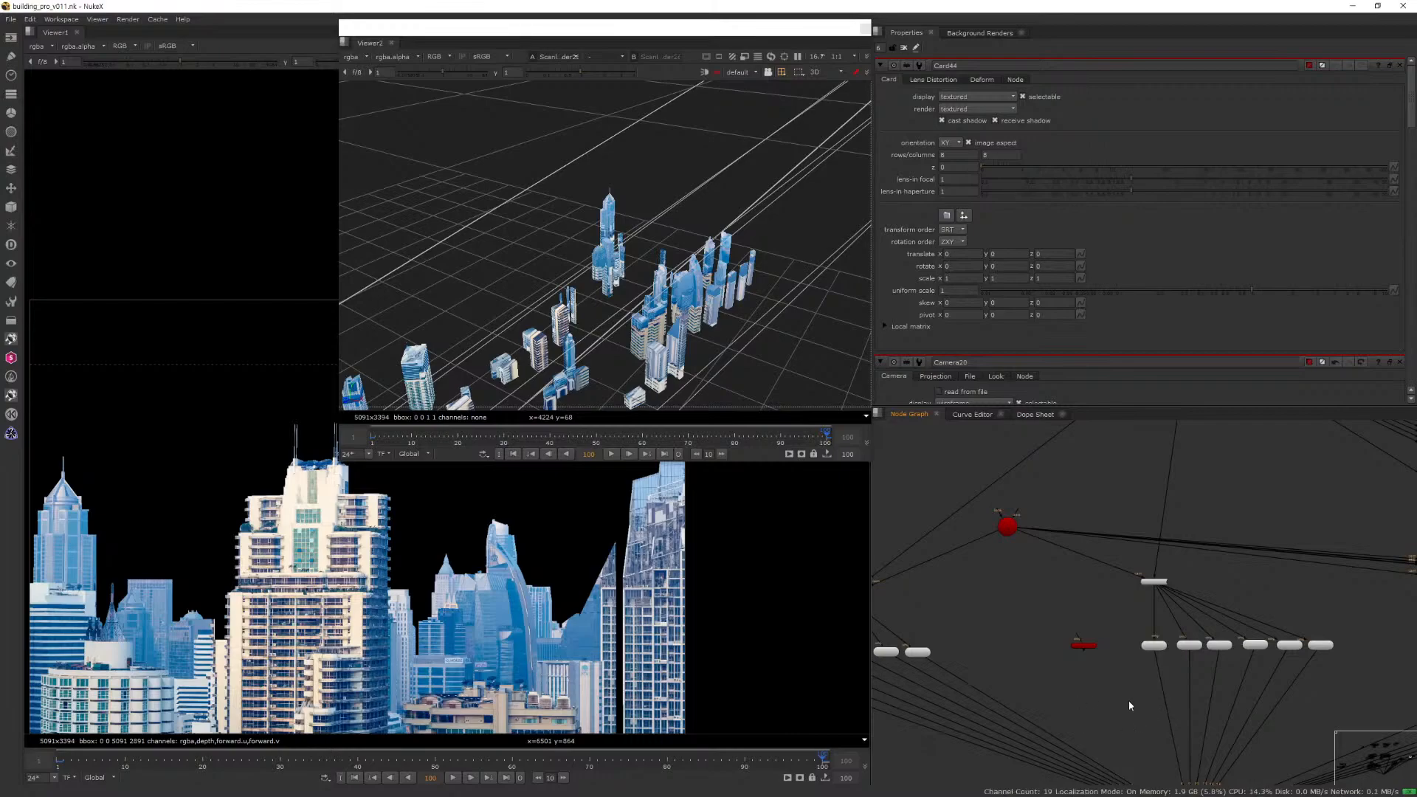
# Connect the Card to the middle group's Project3D, scale it to about 15.84, and position it beside the tall tower at the city's edge.
pyautogui.moveTo(869, 460); pyautogui.dragTo(882, 513)
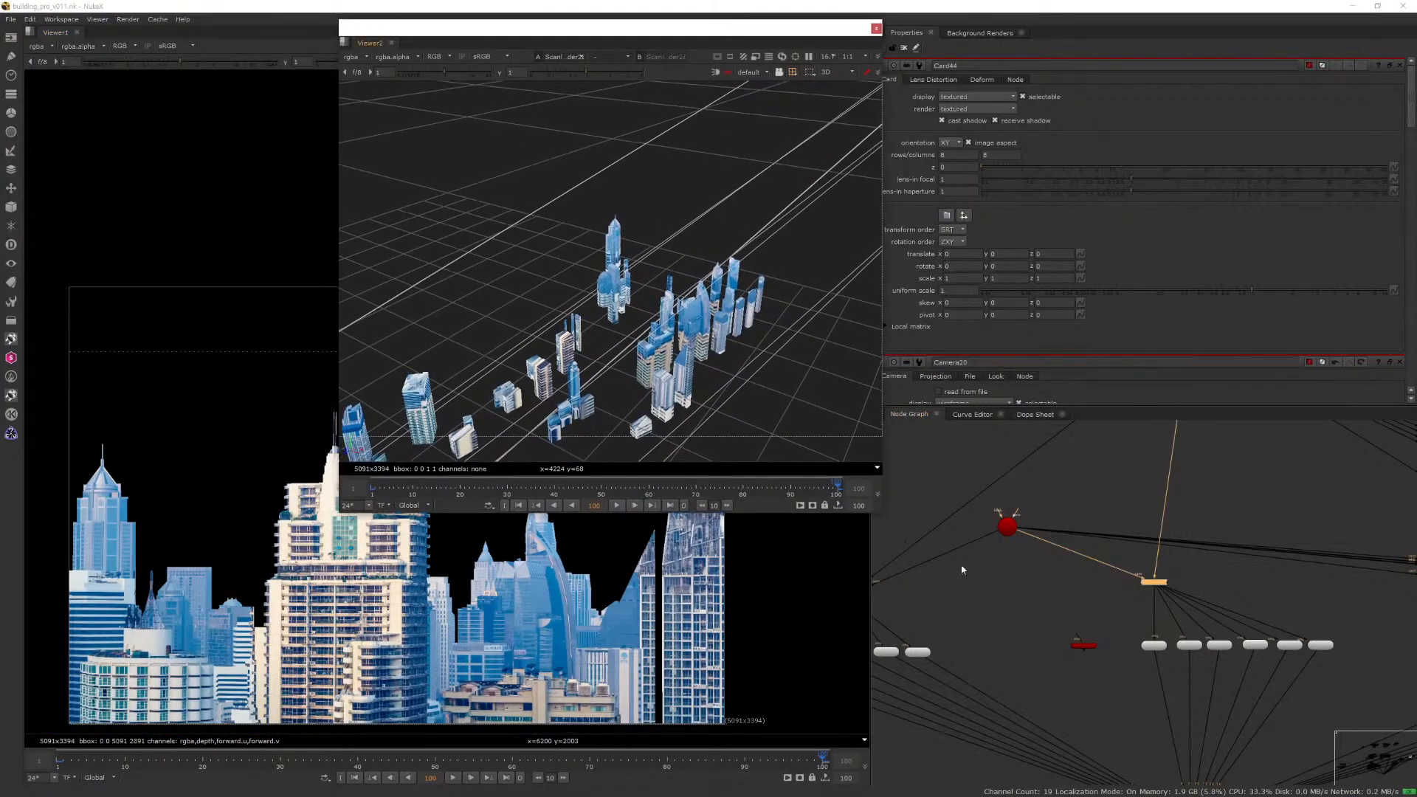
pyautogui.scroll(3, 1172, 622)
pyautogui.moveTo(1017, 643); pyautogui.dragTo(1136, 557)
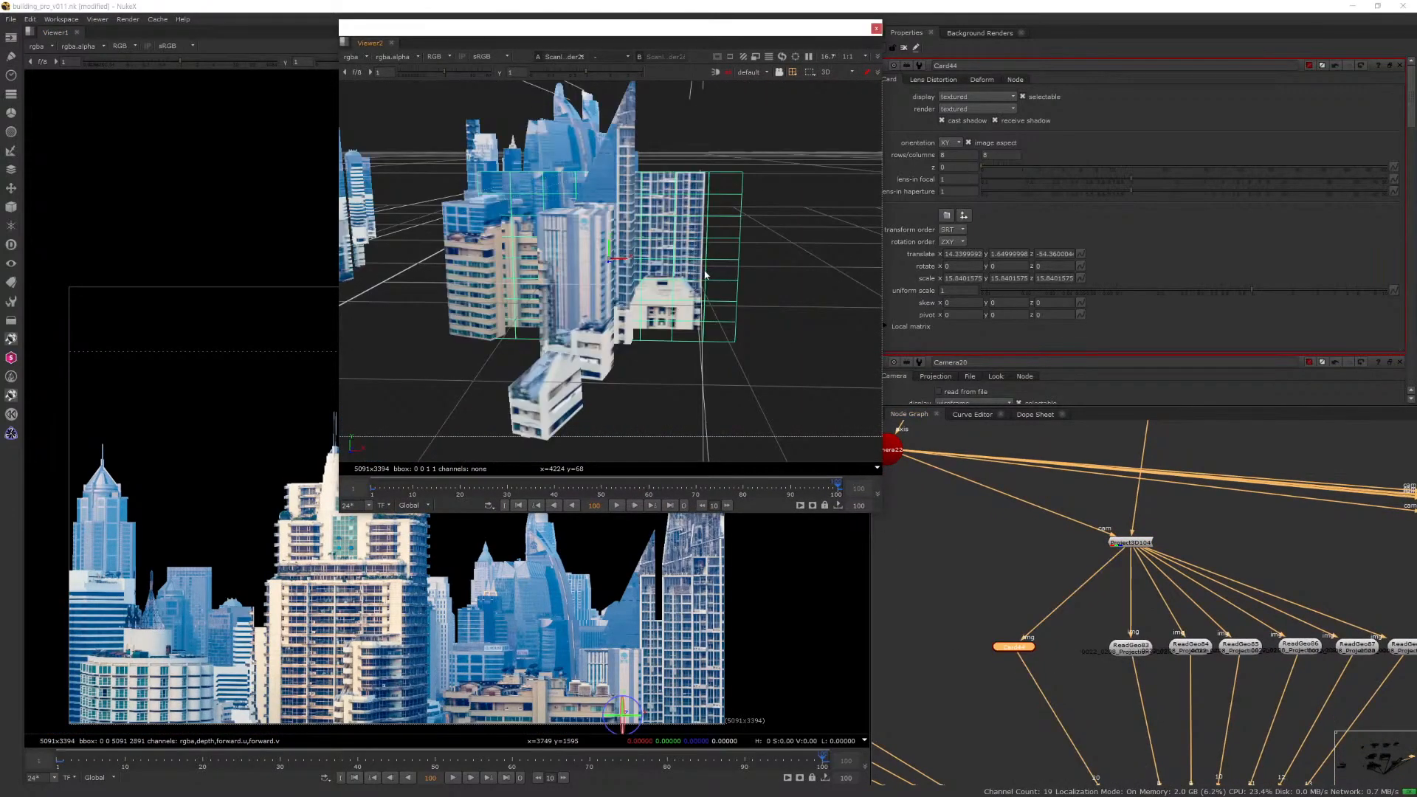
pyautogui.moveTo(618, 260); pyautogui.dragTo(670, 267)
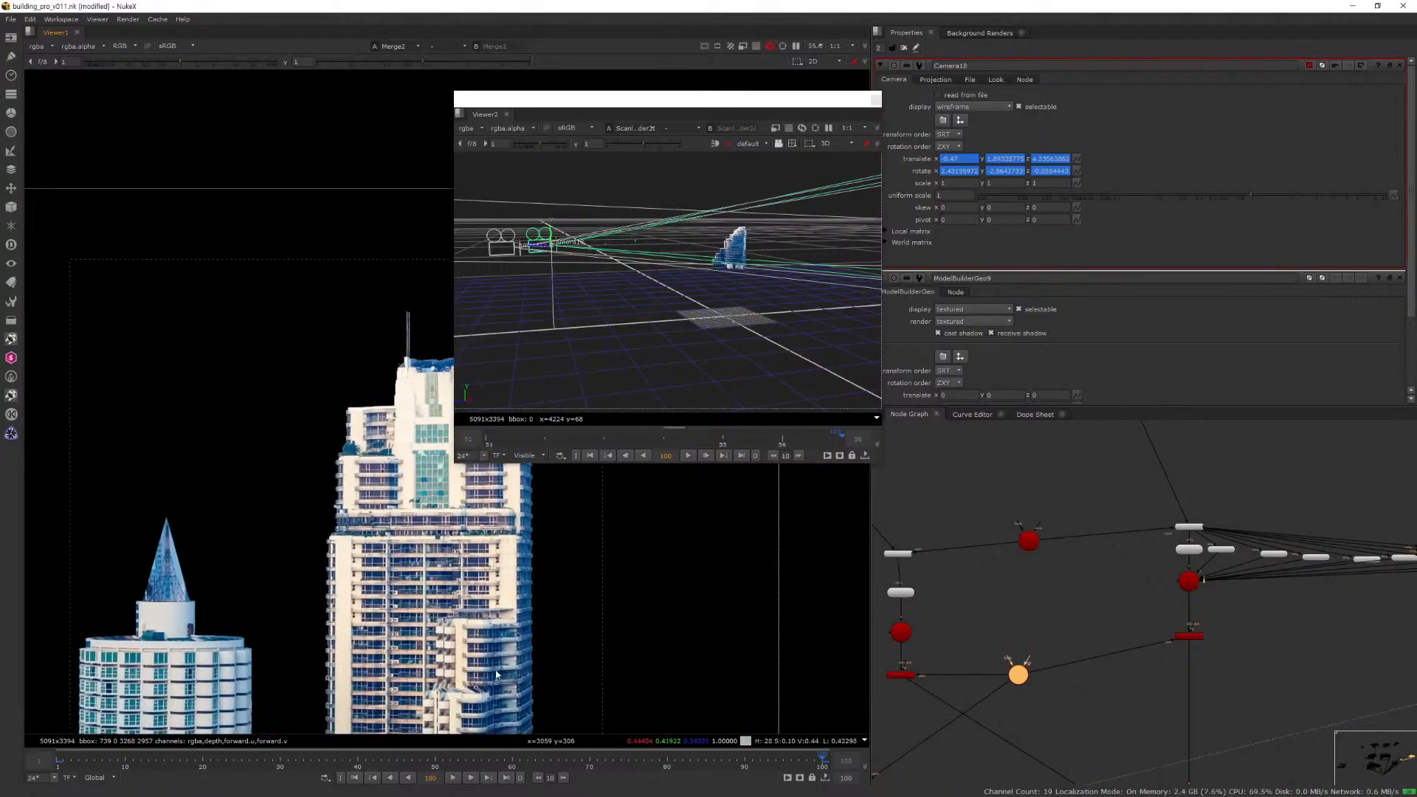
# Examine the central tower's rendered projection up close, checking the balconies and the protruding section for stretched texture.
pyautogui.scroll(5, 467, 675)
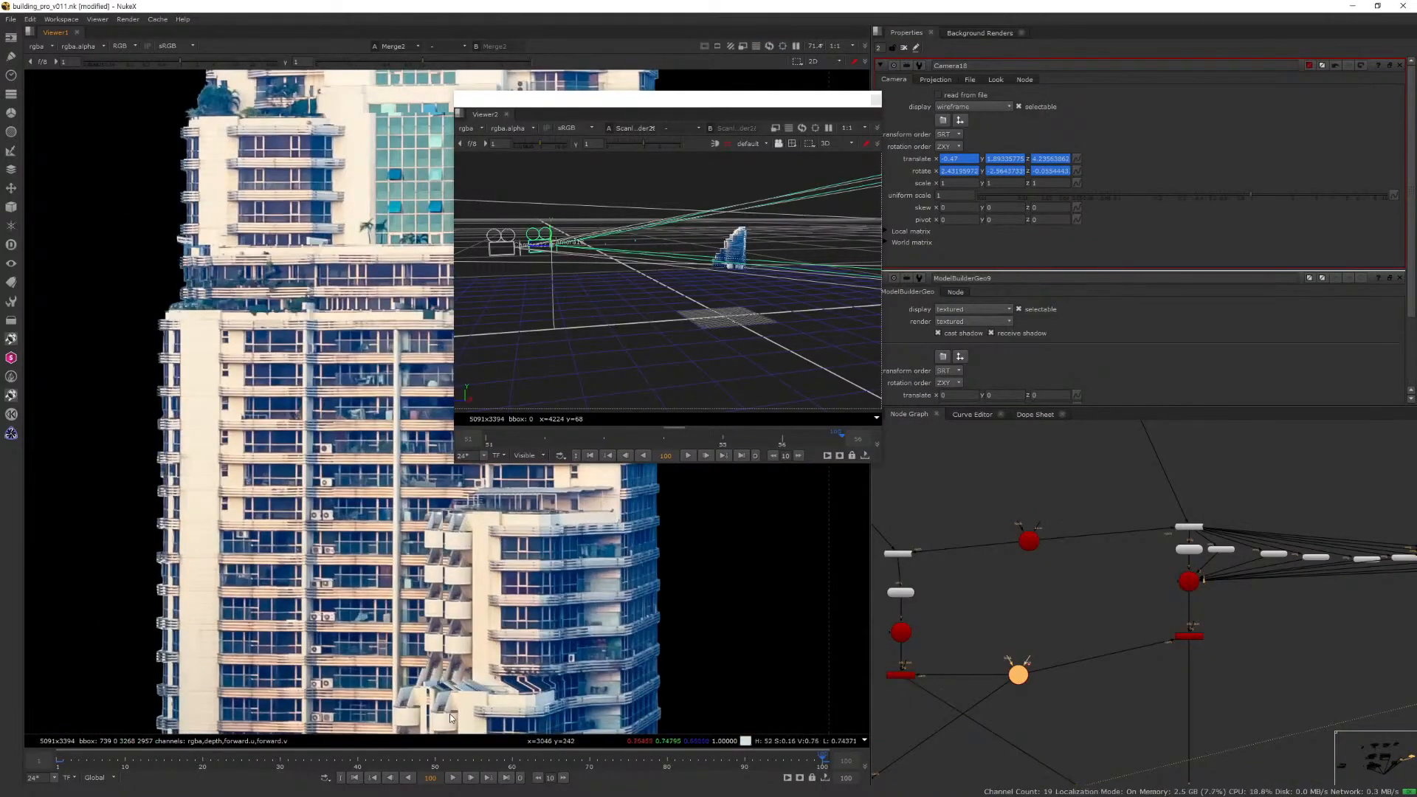
pyautogui.scroll(6, 502, 670)
pyautogui.scroll(-5, 503, 670)
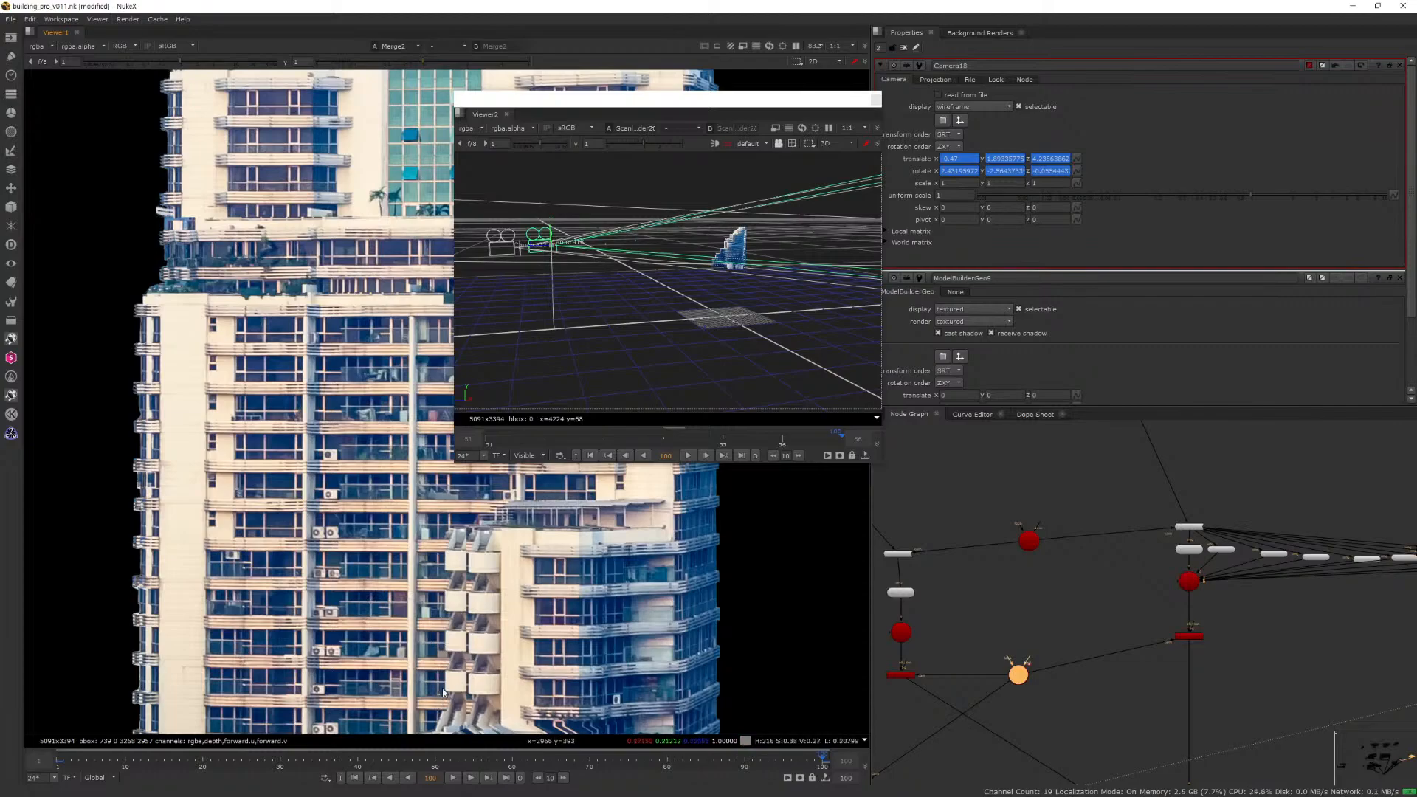
pyautogui.moveTo(441, 721); pyautogui.dragTo(426, 663, button='middle')
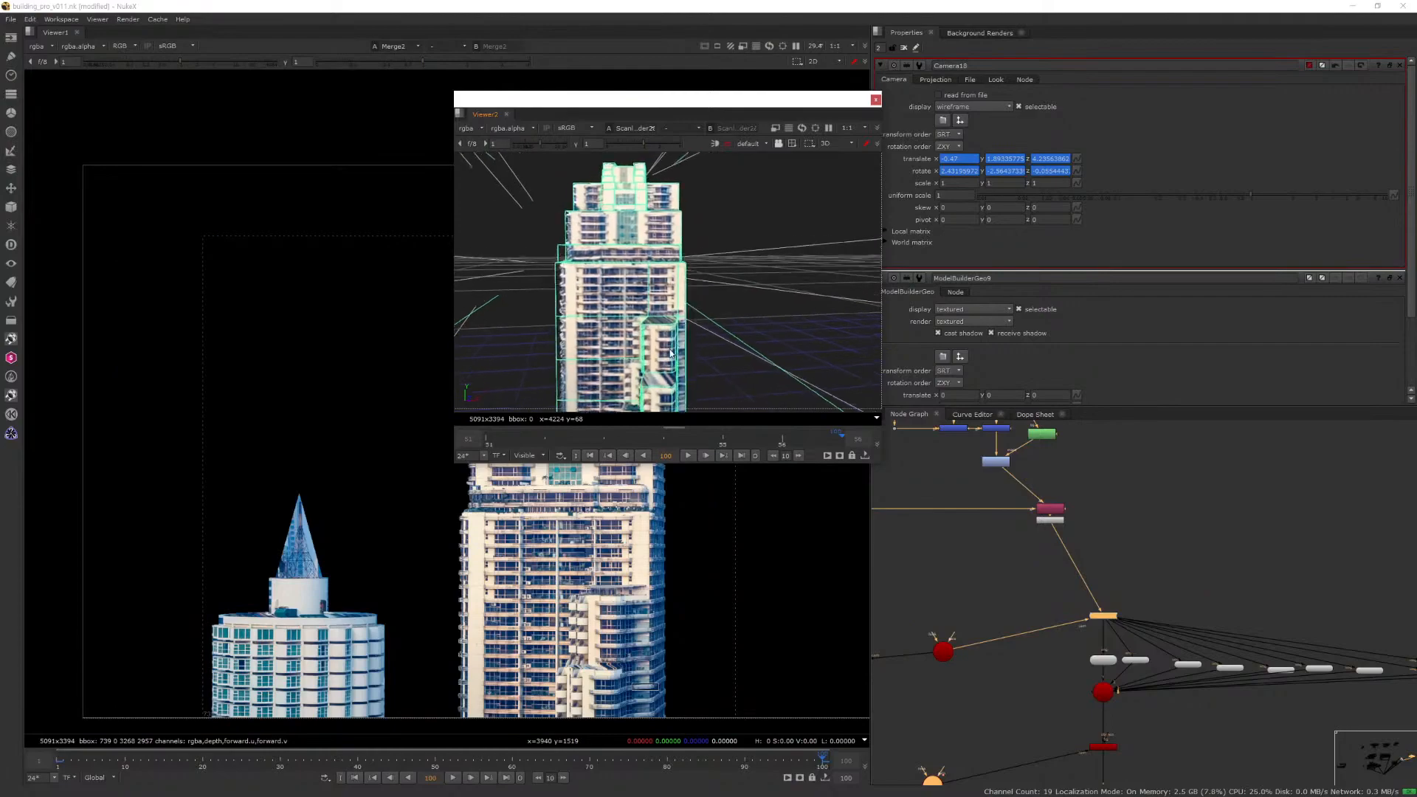
pyautogui.keyDown('ctrl'); pyautogui.moveTo(738, 332); pyautogui.dragTo(642, 390); pyautogui.keyUp('ctrl')
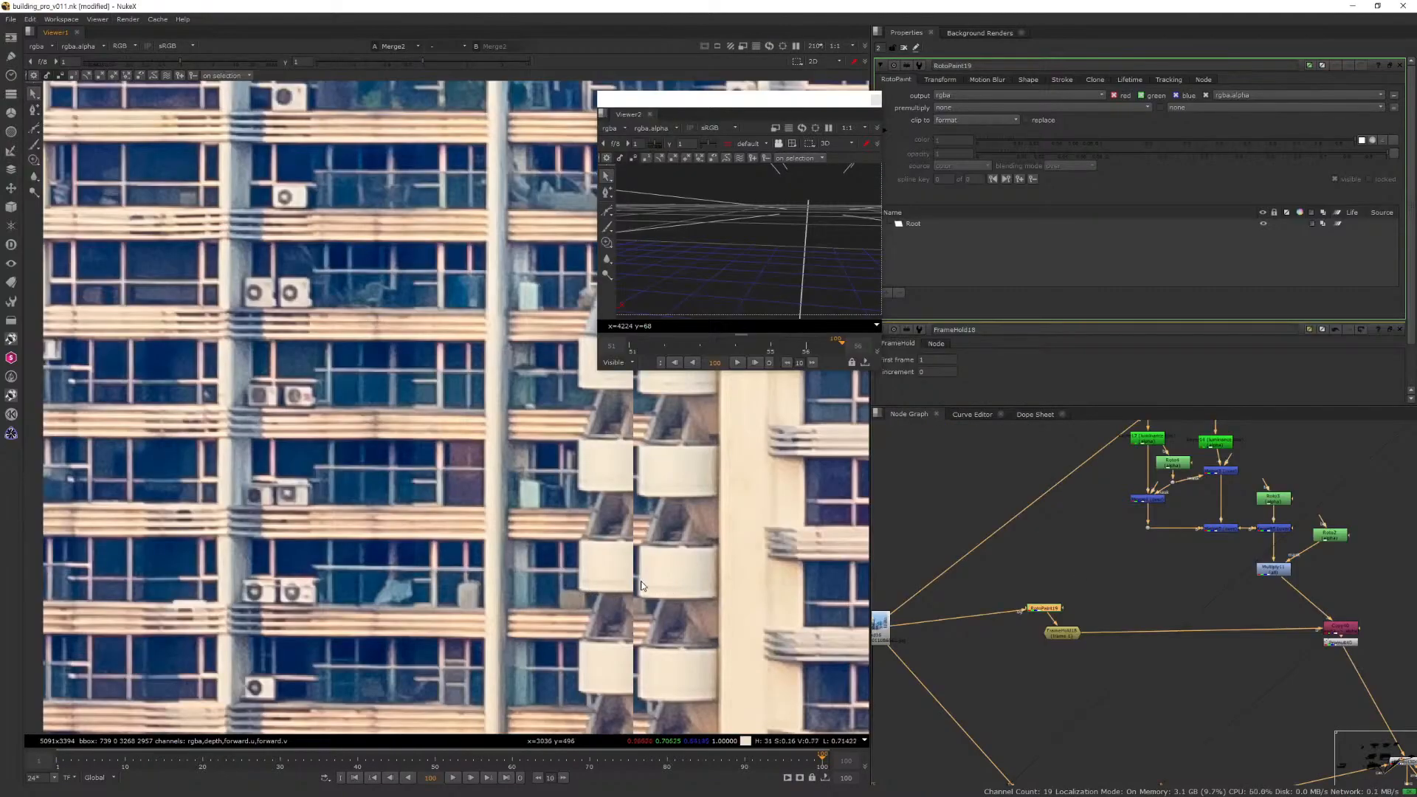
pyautogui.scroll(-7, 640, 580)
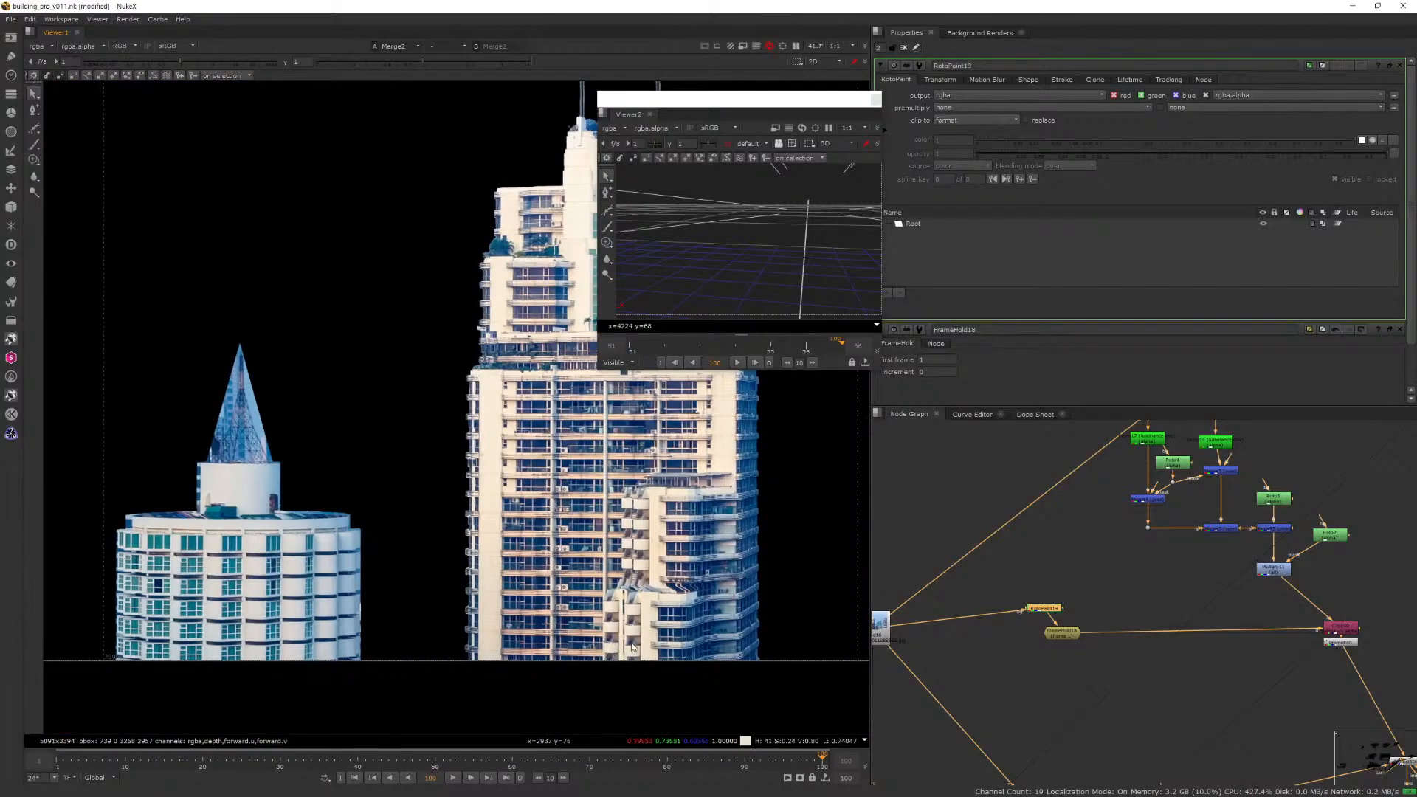
pyautogui.scroll(4, 628, 647)
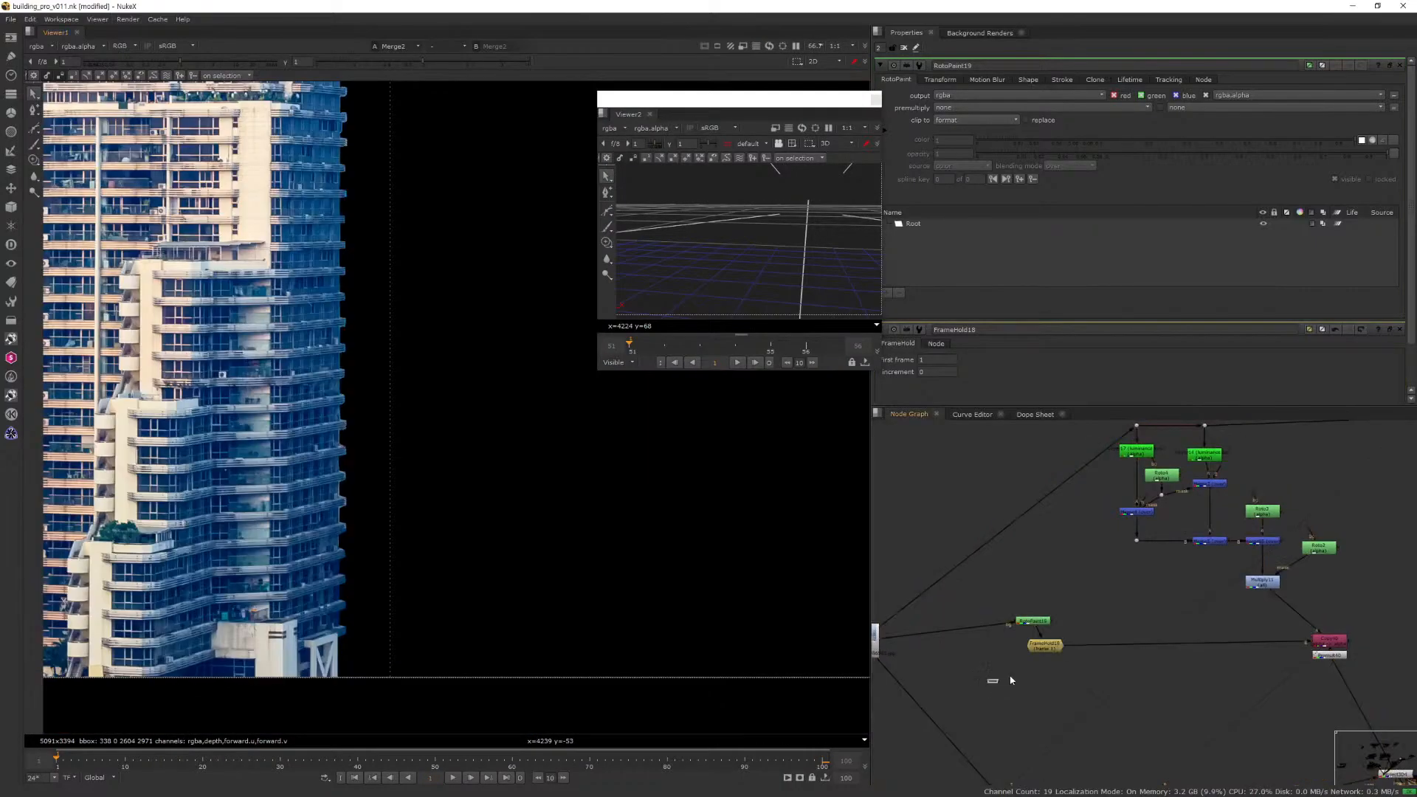
# Show the FrameHold output in the viewer, align the node under the RotoPaint, and select the RotoPaint for work on the central tower.
pyautogui.click(1049, 646)
pyautogui.press('1')
pyautogui.moveTo(1050, 646); pyautogui.dragTo(1035, 648)
pyautogui.click(1032, 621)
pyautogui.scroll(-3, 357, 616)
pyautogui.moveTo(357, 616); pyautogui.dragTo(526, 665, button='middle')
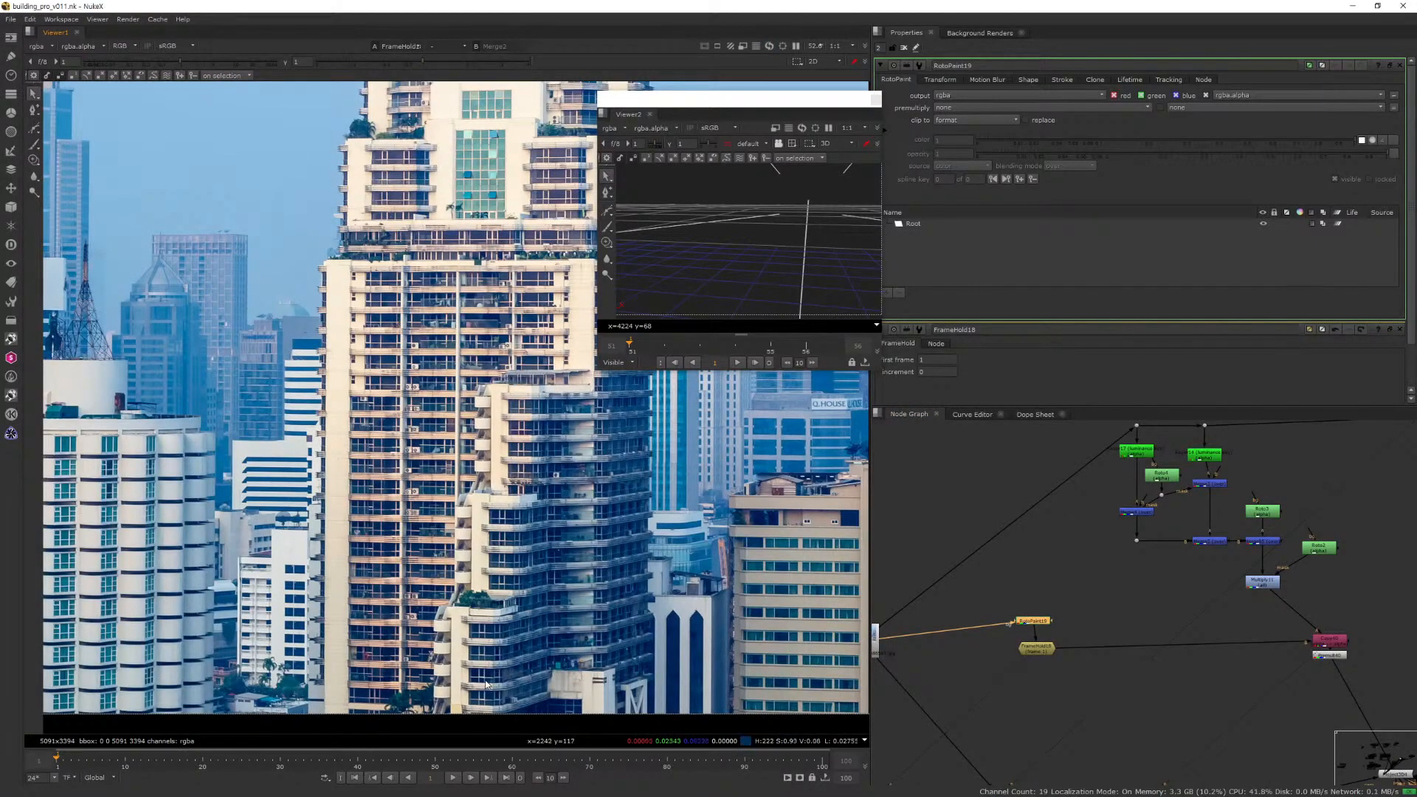
# Clone the tower's balcony facade over the white curved balconies along the upper edge of its protruding section.
pyautogui.press('+')
pyautogui.press('+')
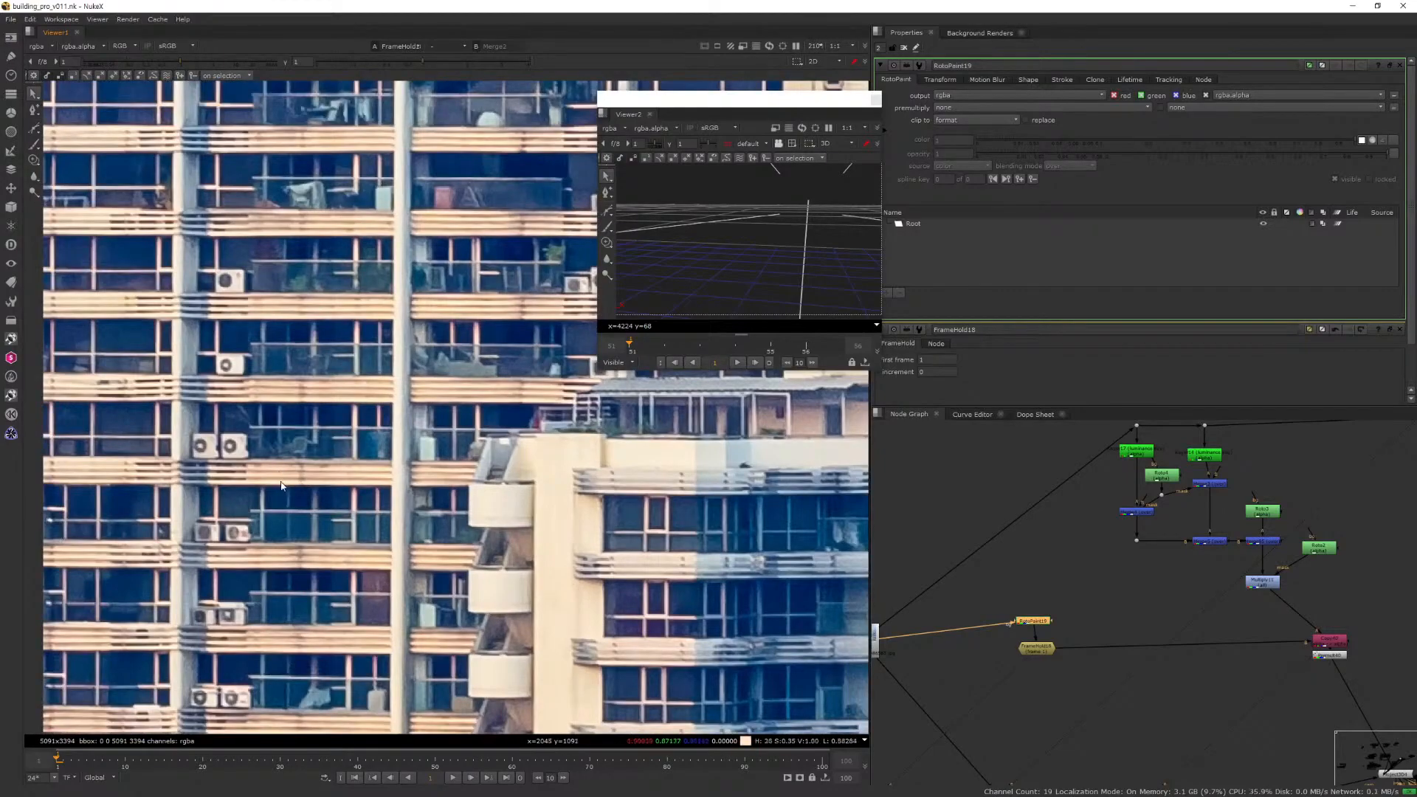
pyautogui.scroll(-1, 206, 514)
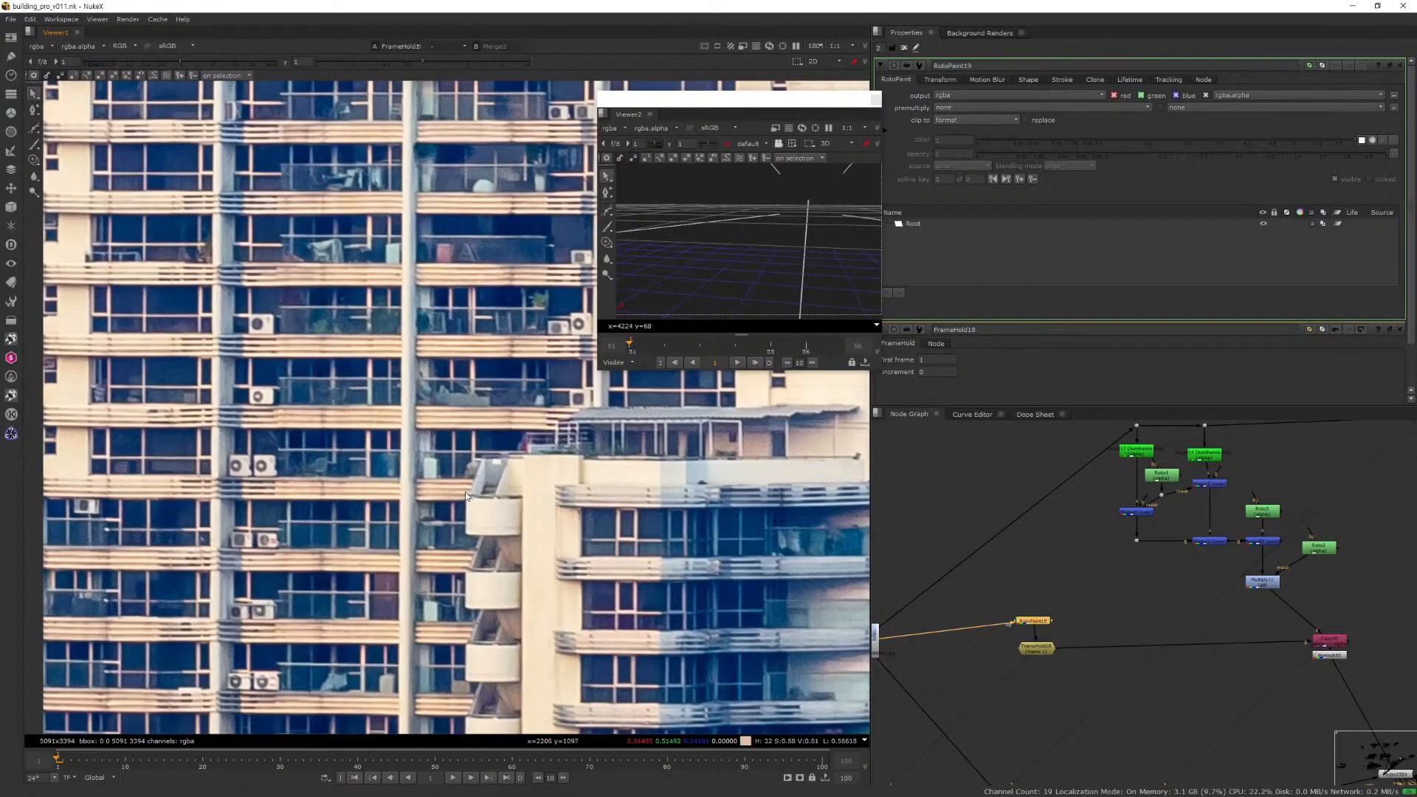
pyautogui.moveTo(1035, 619); pyautogui.dragTo(1030, 620)
pyautogui.moveTo(724, 99); pyautogui.dragTo(775, 77)
pyautogui.click(33, 159)
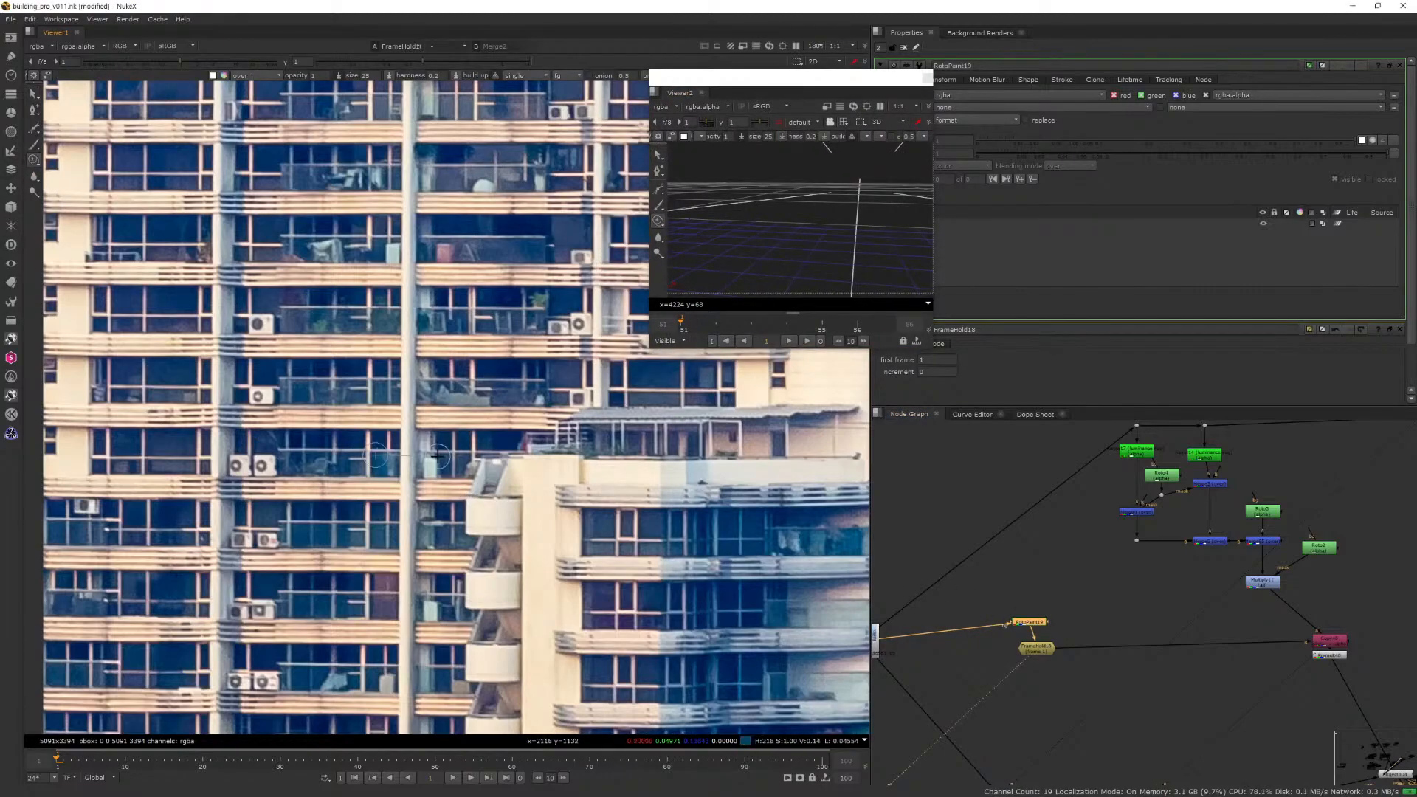
pyautogui.scroll(-4, 436, 455)
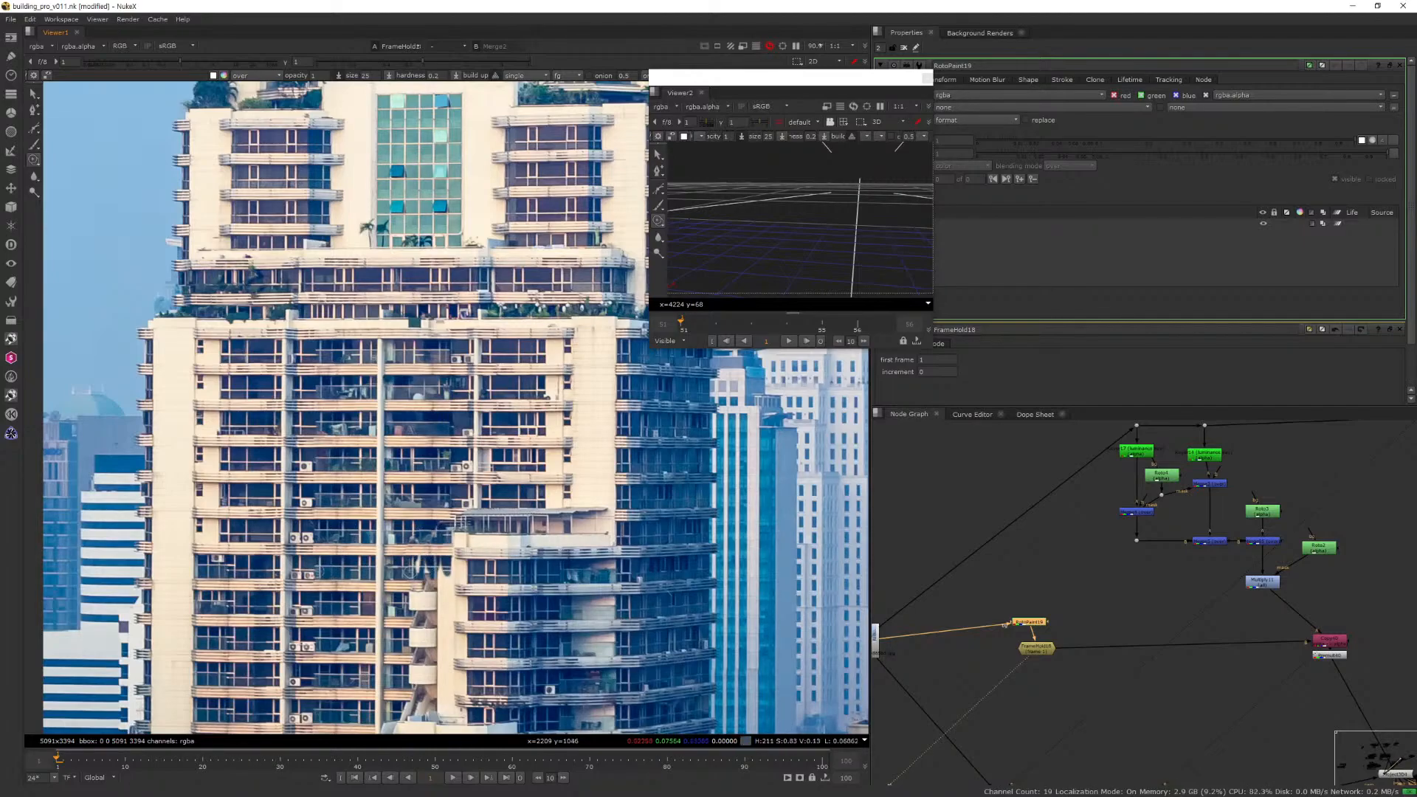
pyautogui.moveTo(417, 569)
pyautogui.mouseDown()
pyautogui.moveTo(442, 590)
pyautogui.moveTo(439, 649)
pyautogui.moveTo(411, 632)
pyautogui.mouseUp()
pyautogui.scroll(3, 420, 620)
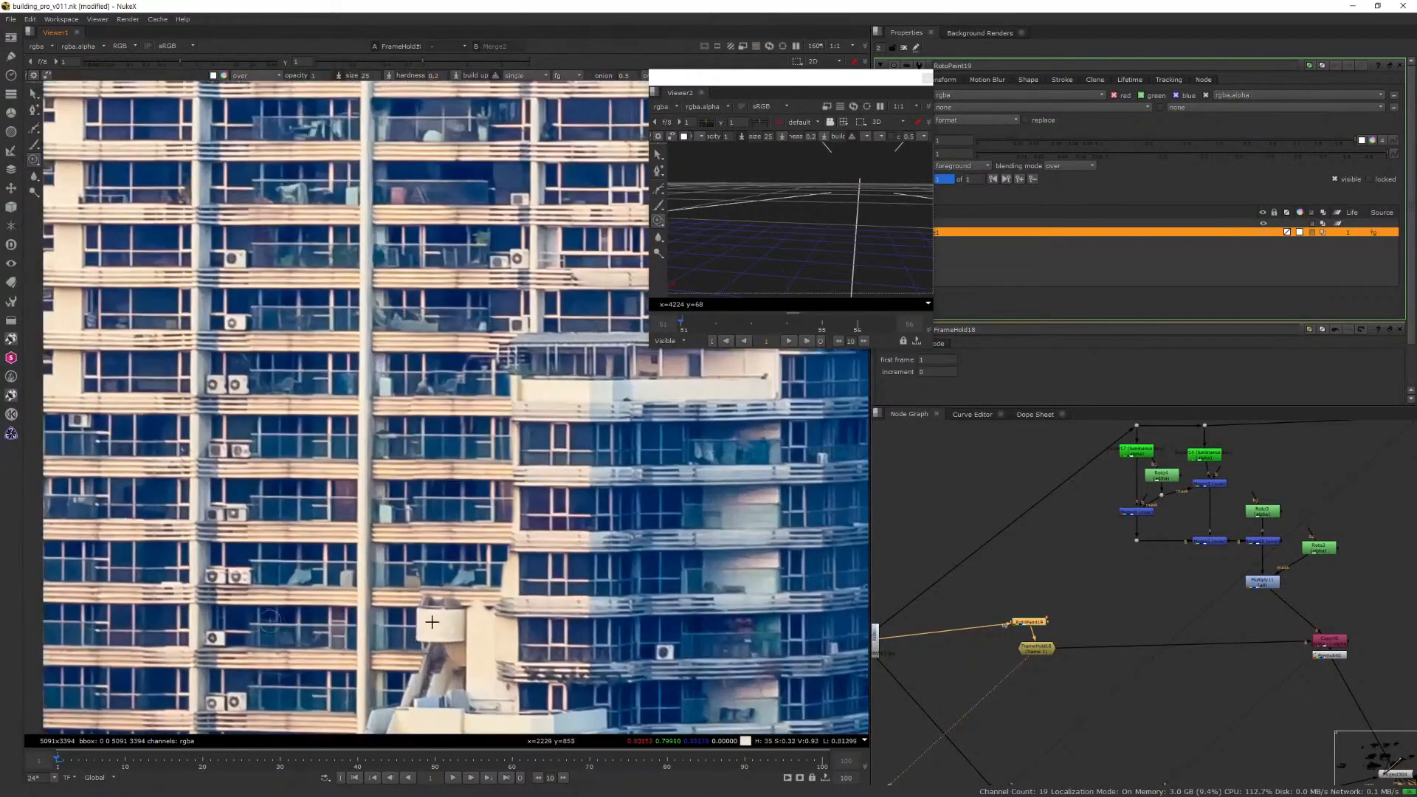
# Clone the balcony facade over the remaining curved balconies and stepped white edges beside the protruding section, down to the tower's base.
pyautogui.scroll(-2, 482, 601)
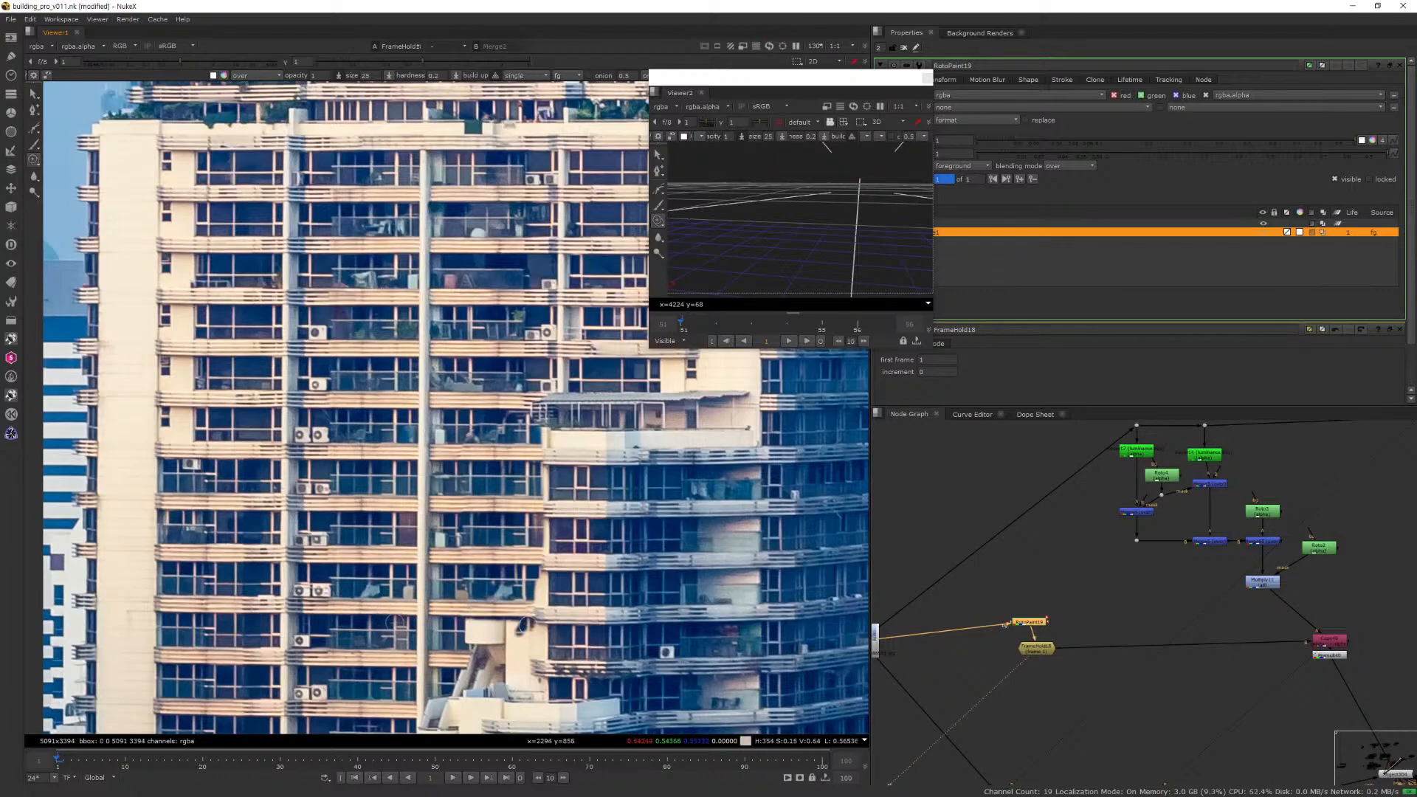
pyautogui.moveTo(520, 612); pyautogui.dragTo(470, 624)
pyautogui.moveTo(470, 624); pyautogui.dragTo(484, 548, button='middle')
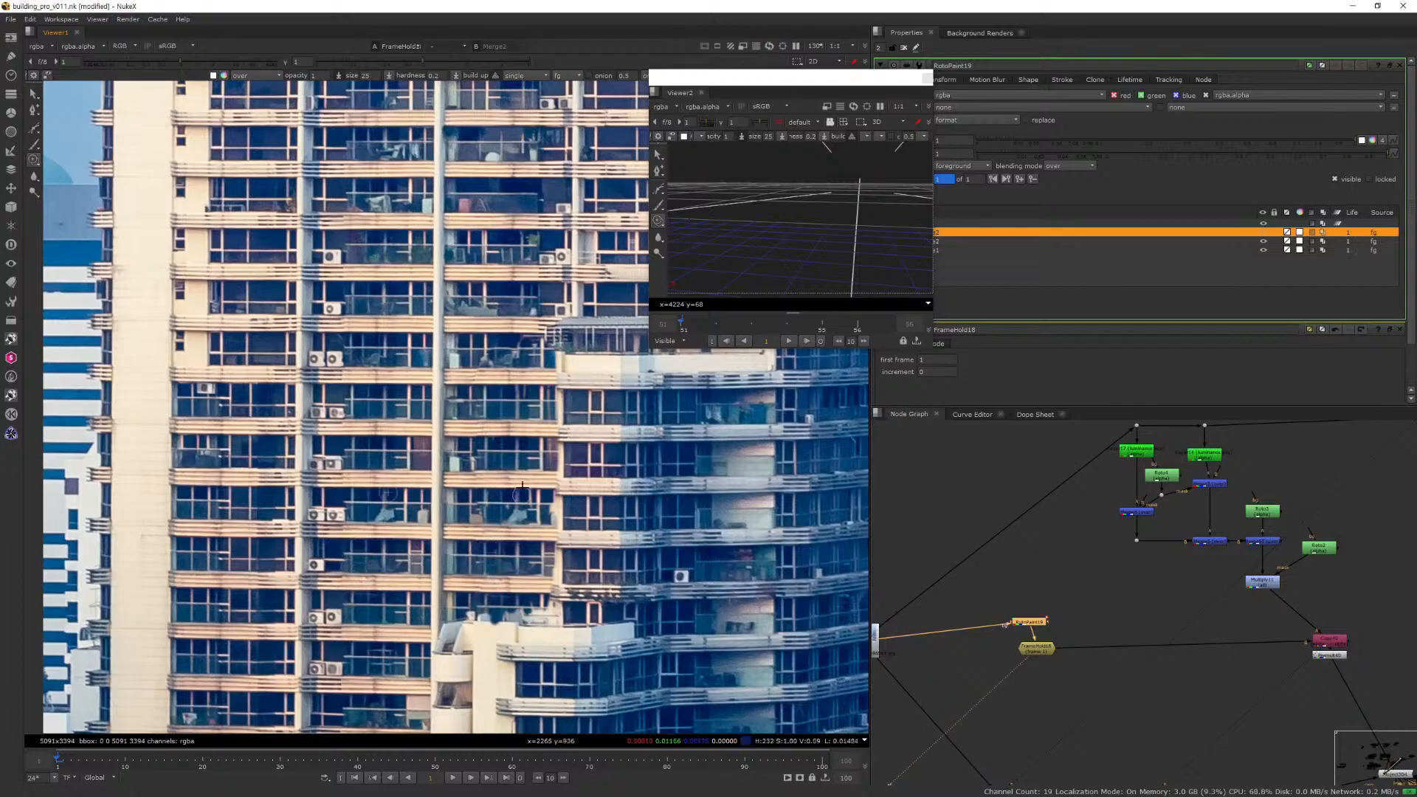
pyautogui.moveTo(530, 397); pyautogui.dragTo(525, 324, button='middle')
pyautogui.moveTo(452, 710); pyautogui.dragTo(502, 613)
pyautogui.moveTo(502, 613); pyautogui.dragTo(497, 539, button='middle')
pyautogui.moveTo(450, 690)
pyautogui.mouseDown()
pyautogui.moveTo(484, 609)
pyautogui.moveTo(462, 696)
pyautogui.moveTo(432, 657)
pyautogui.mouseUp()
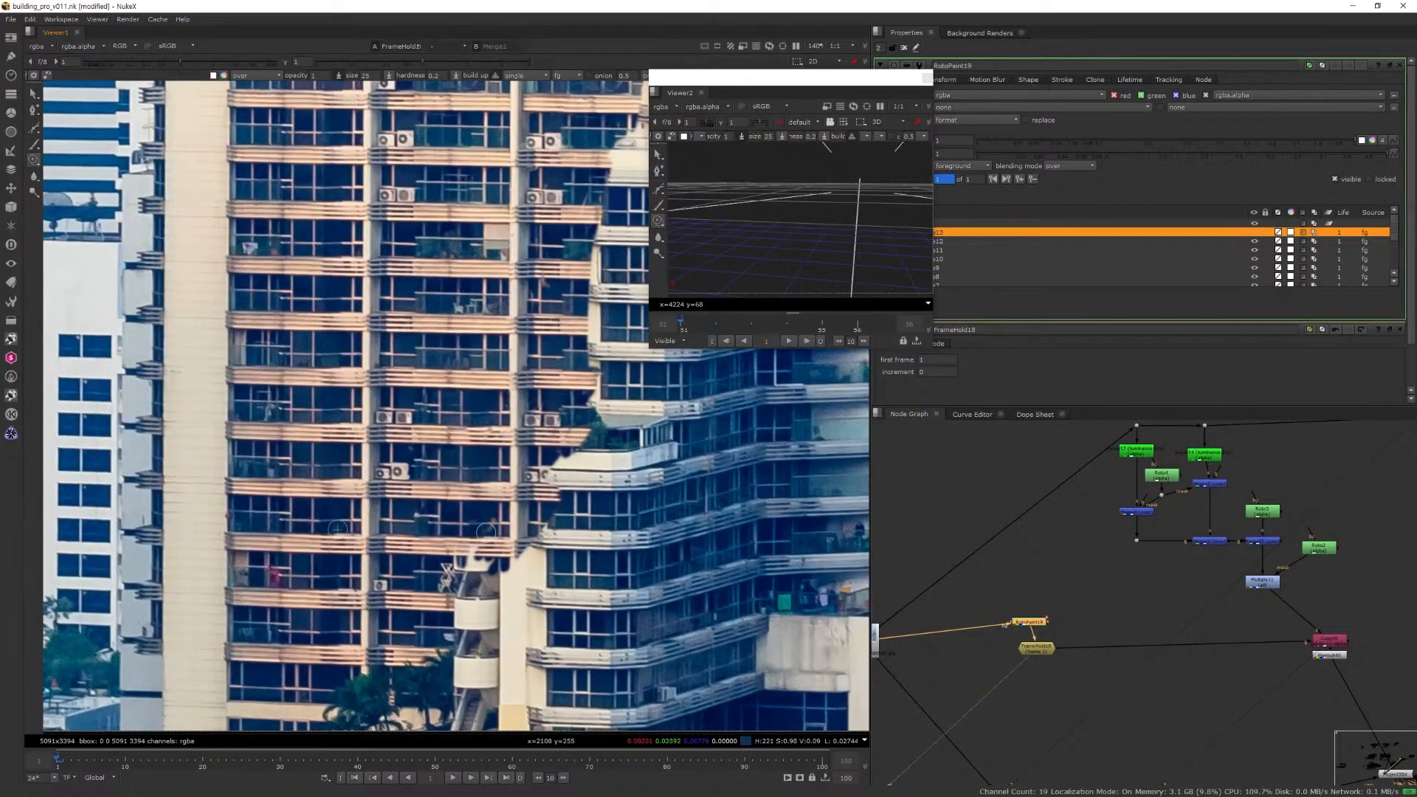
pyautogui.moveTo(516, 553)
pyautogui.mouseDown()
pyautogui.moveTo(487, 627)
pyautogui.moveTo(473, 571)
pyautogui.mouseUp()
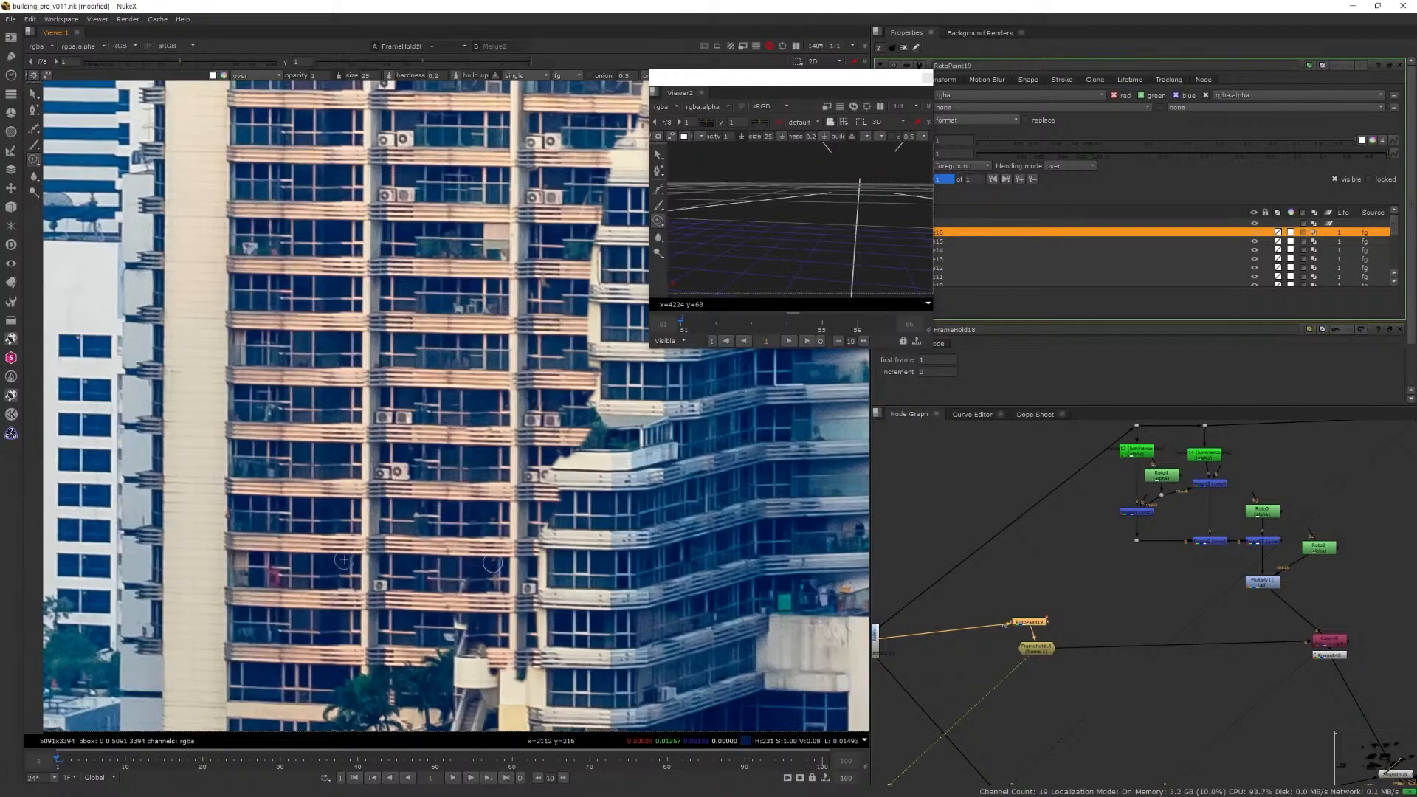
pyautogui.moveTo(436, 635); pyautogui.dragTo(483, 679)
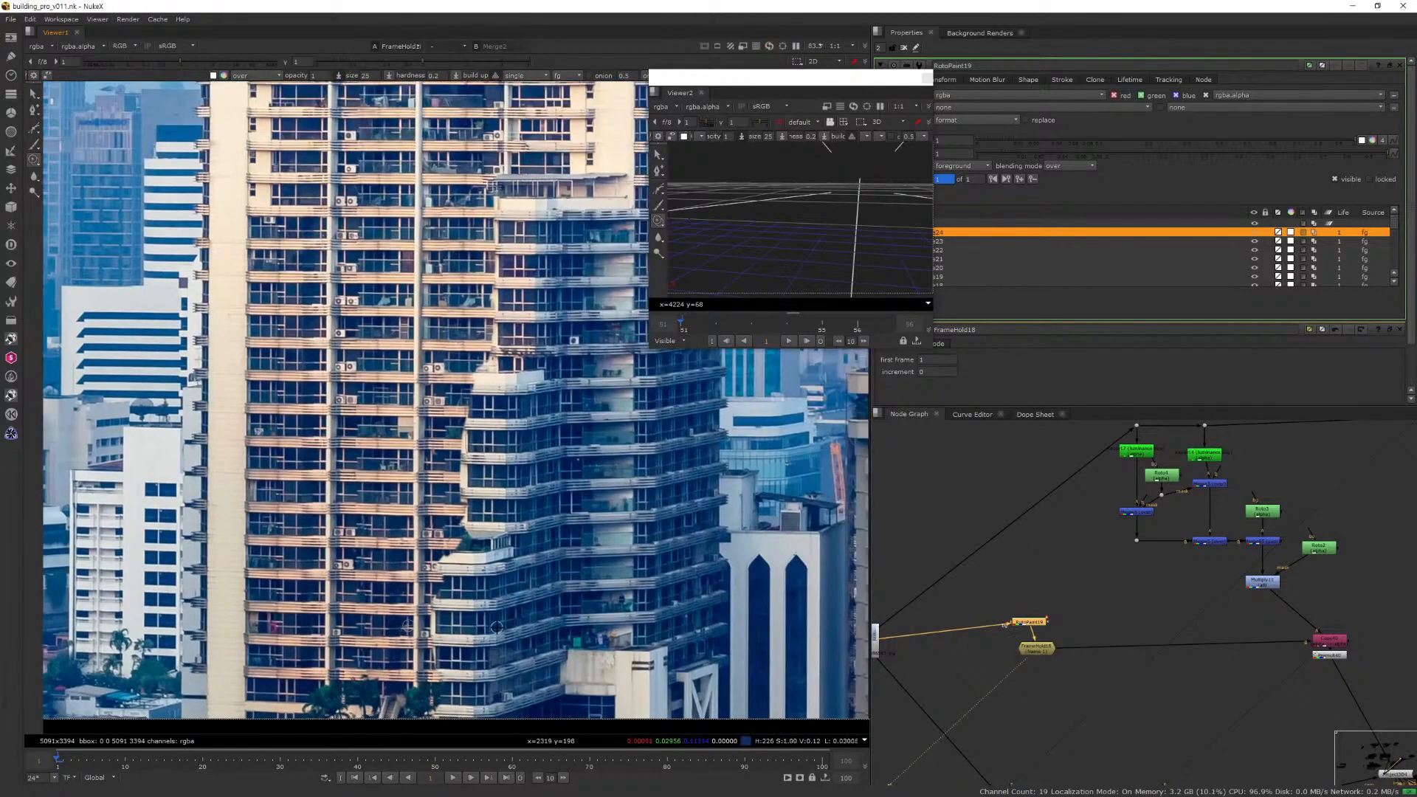
# Check the central tower's projection in the 3D view from several angles.
pyautogui.moveTo(496, 626); pyautogui.dragTo(450, 657, button='middle')
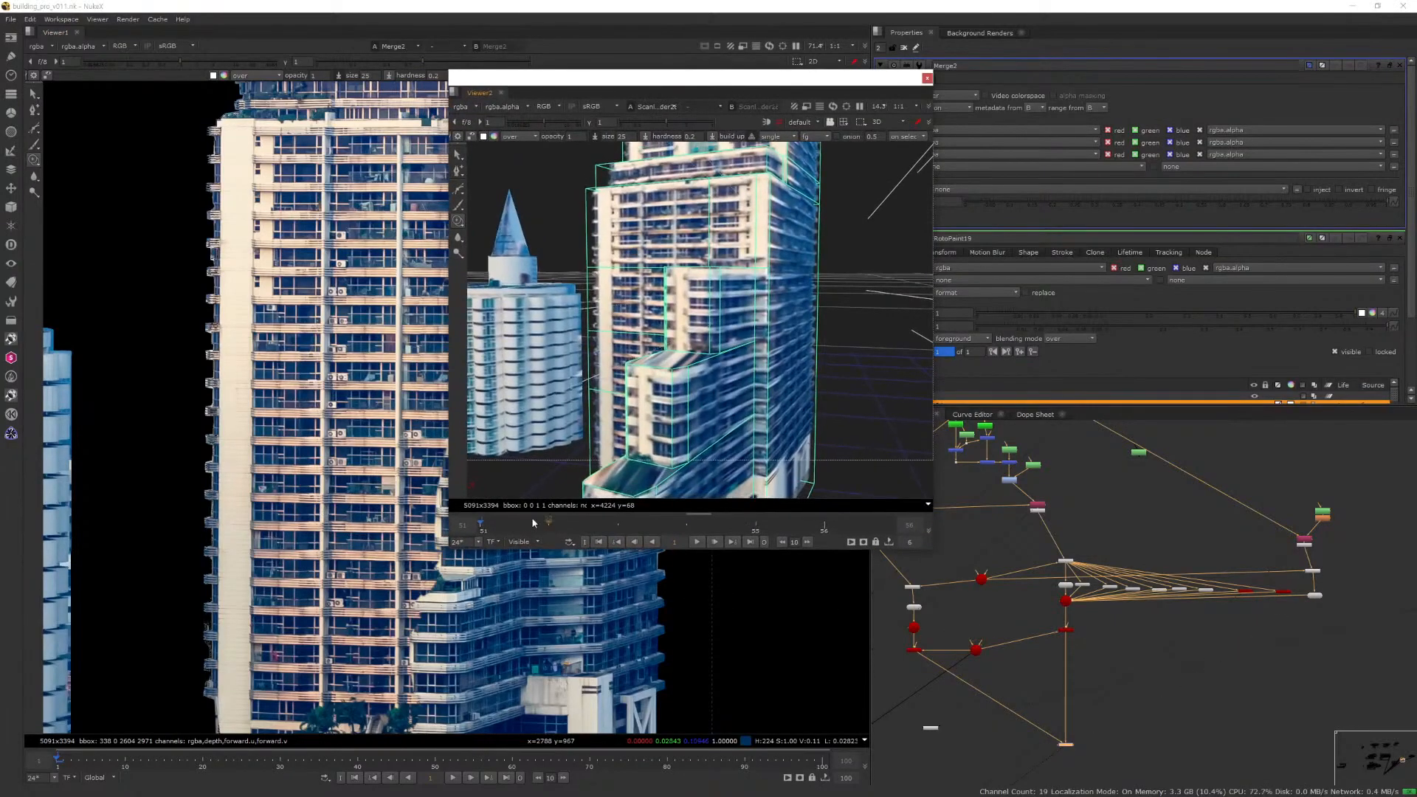
pyautogui.keyDown('ctrl'); pyautogui.moveTo(686, 332); pyautogui.dragTo(759, 476); pyautogui.keyUp('ctrl')
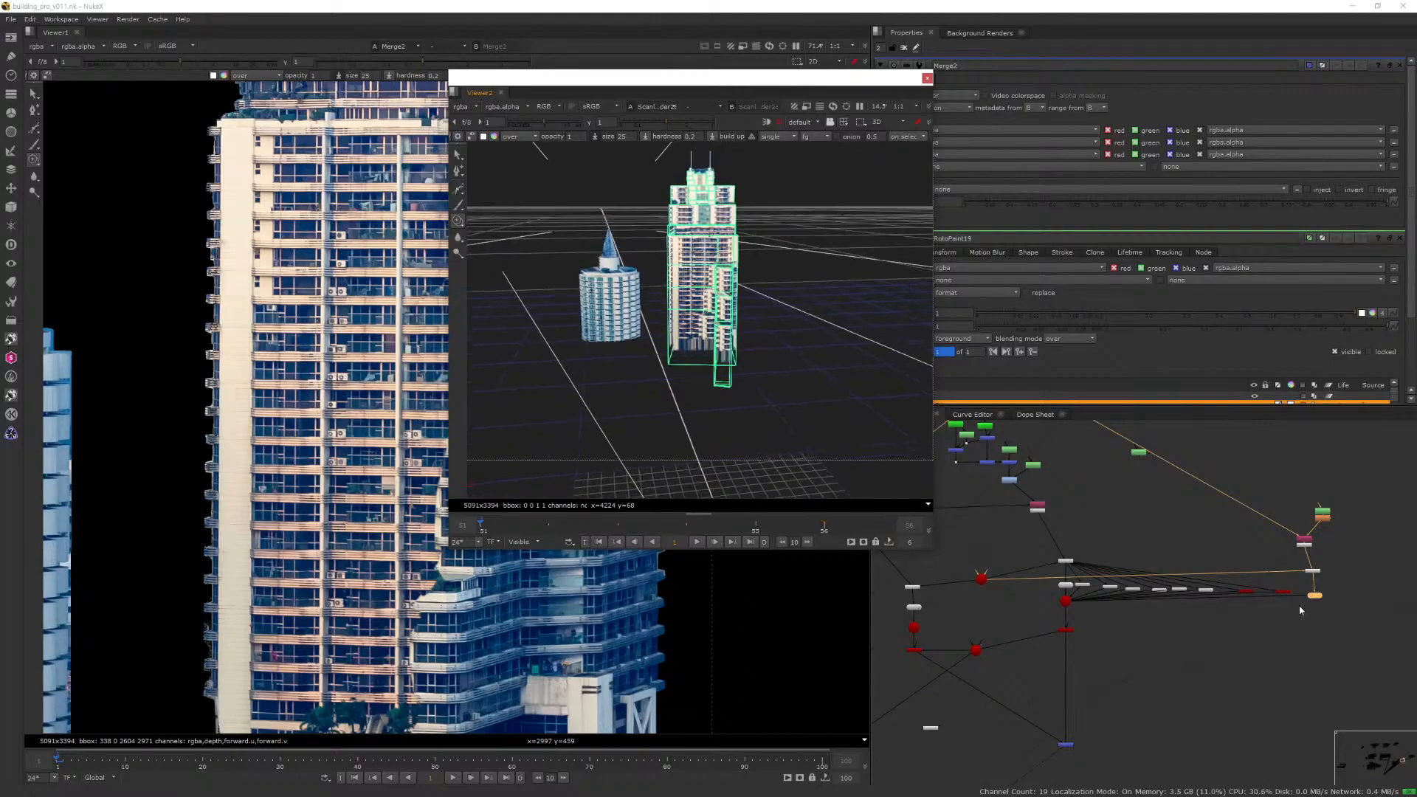
pyautogui.scroll(2, 1297, 611)
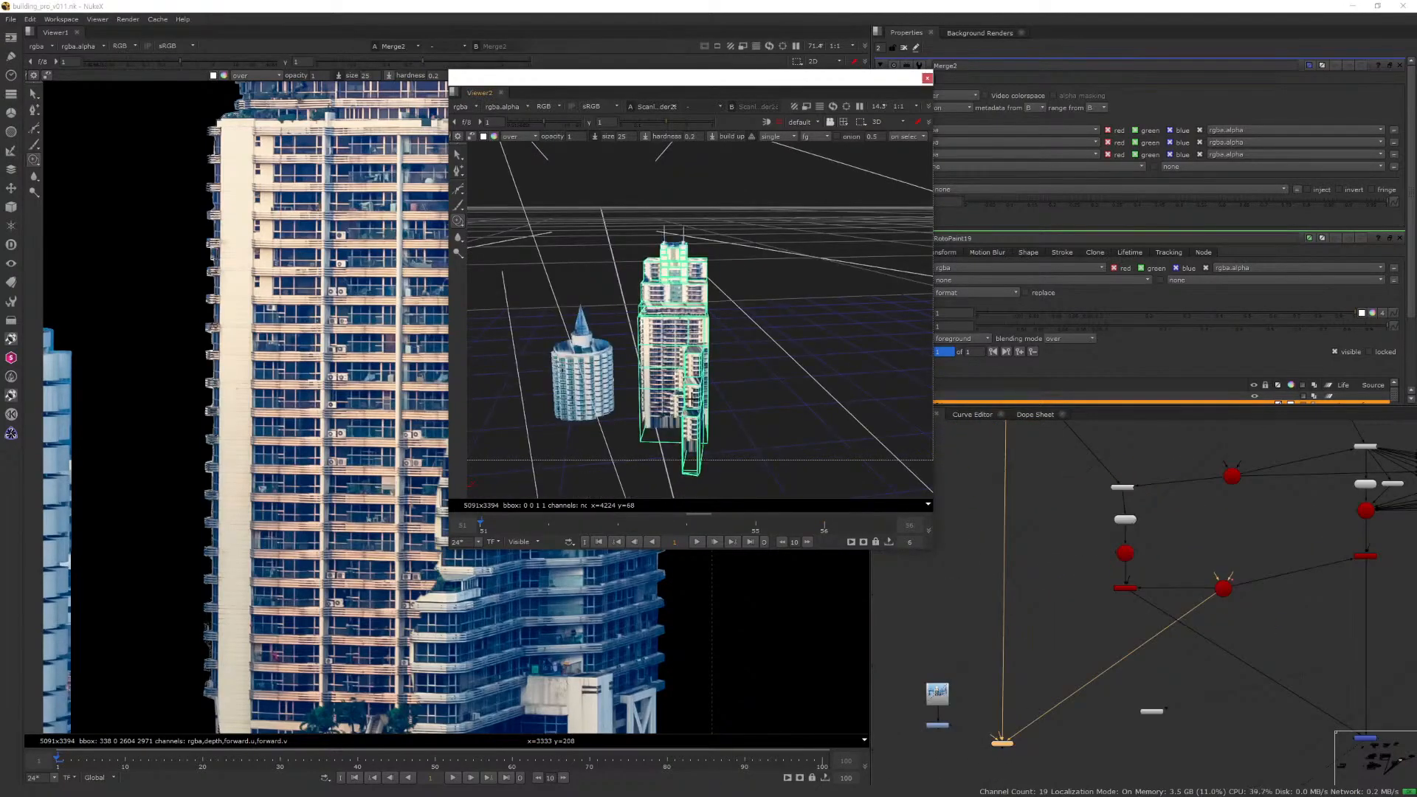
pyautogui.keyDown('ctrl'); pyautogui.moveTo(690, 398); pyautogui.dragTo(726, 406); pyautogui.keyUp('ctrl')
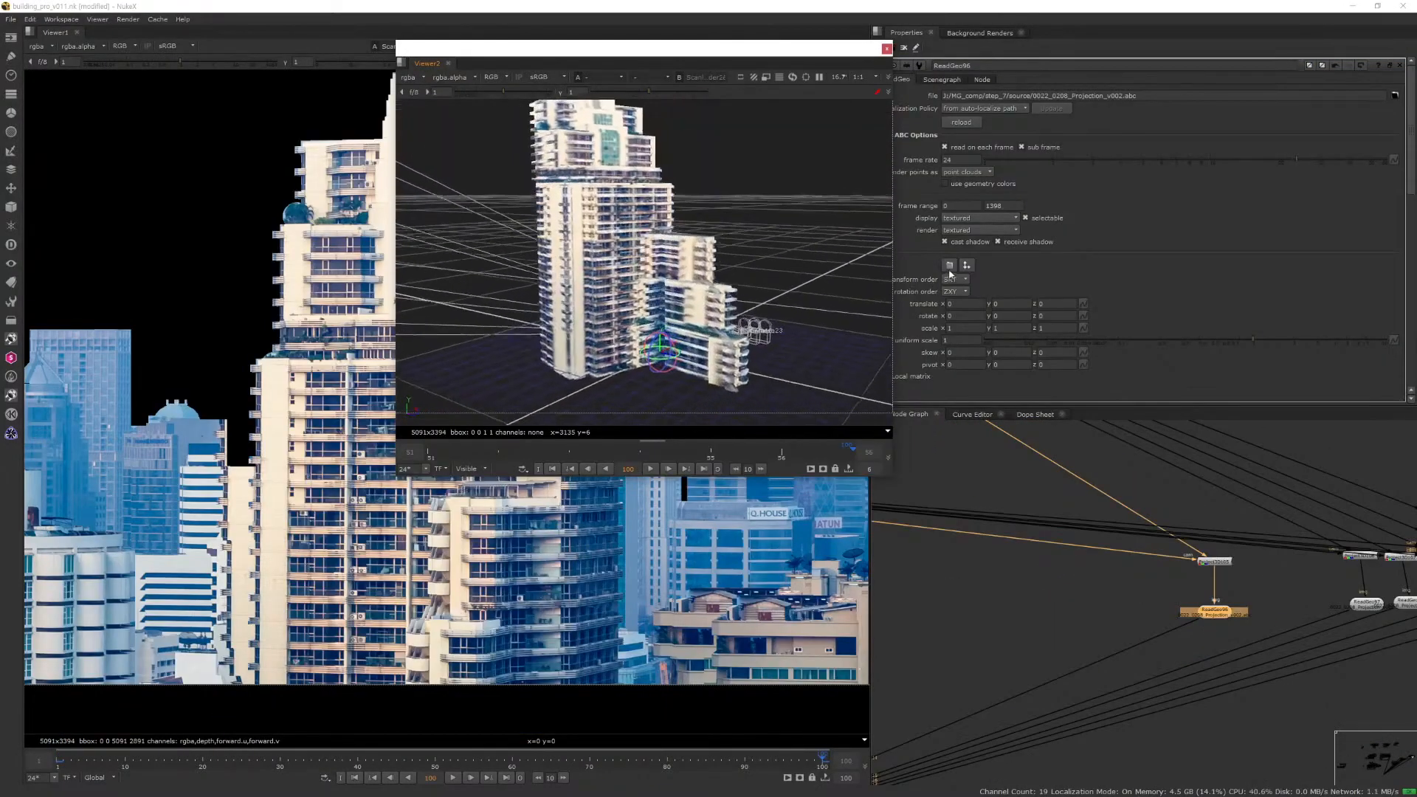
# Feed the roto-masked photo into the tower geometry's Project3D node so that only the protruding section is projected.
pyautogui.keyDown('ctrl'); pyautogui.moveTo(890, 284); pyautogui.dragTo(890, 328); pyautogui.keyUp('ctrl')
pyautogui.scroll(-3, 984, 719)
pyautogui.scroll(5, 1033, 742)
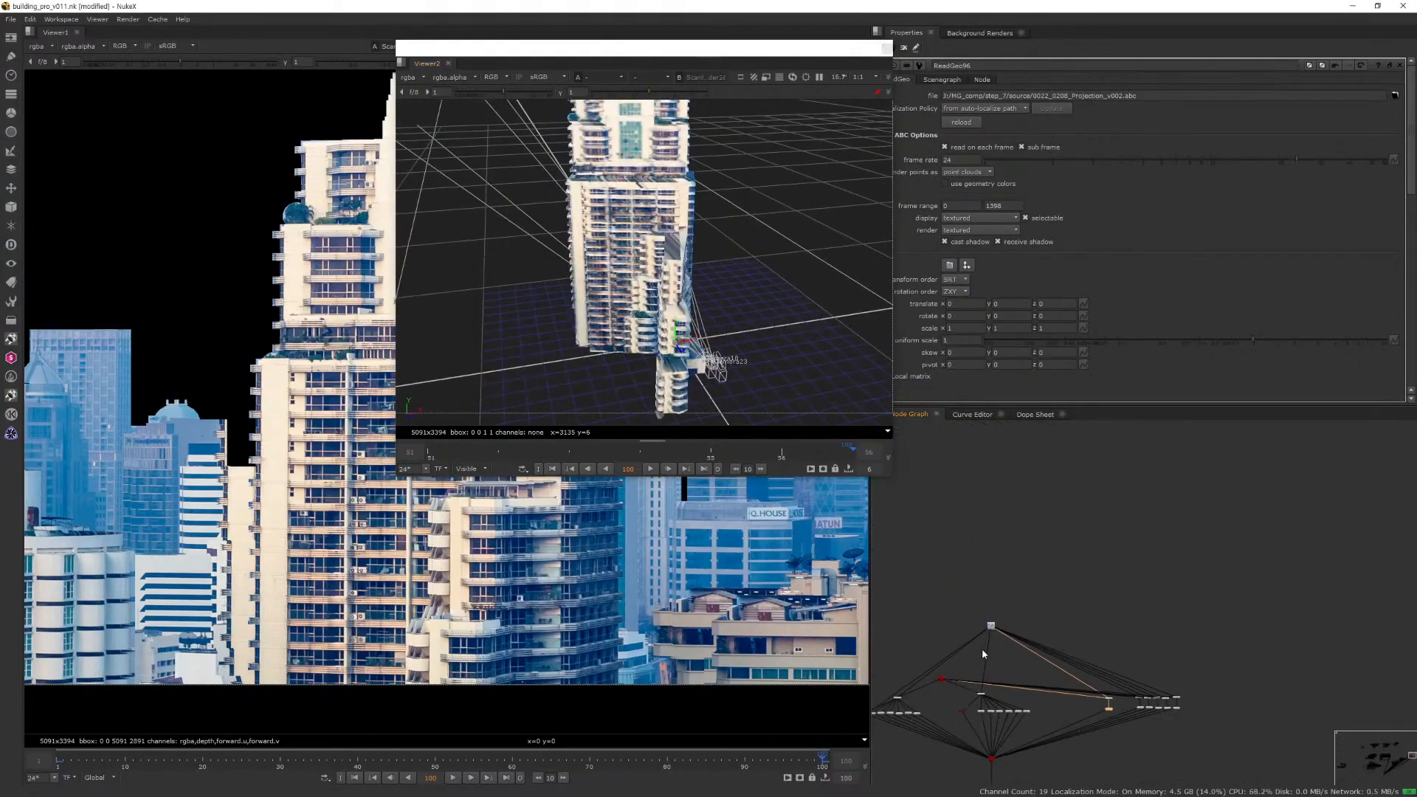
pyautogui.moveTo(1044, 740); pyautogui.dragTo(1057, 747)
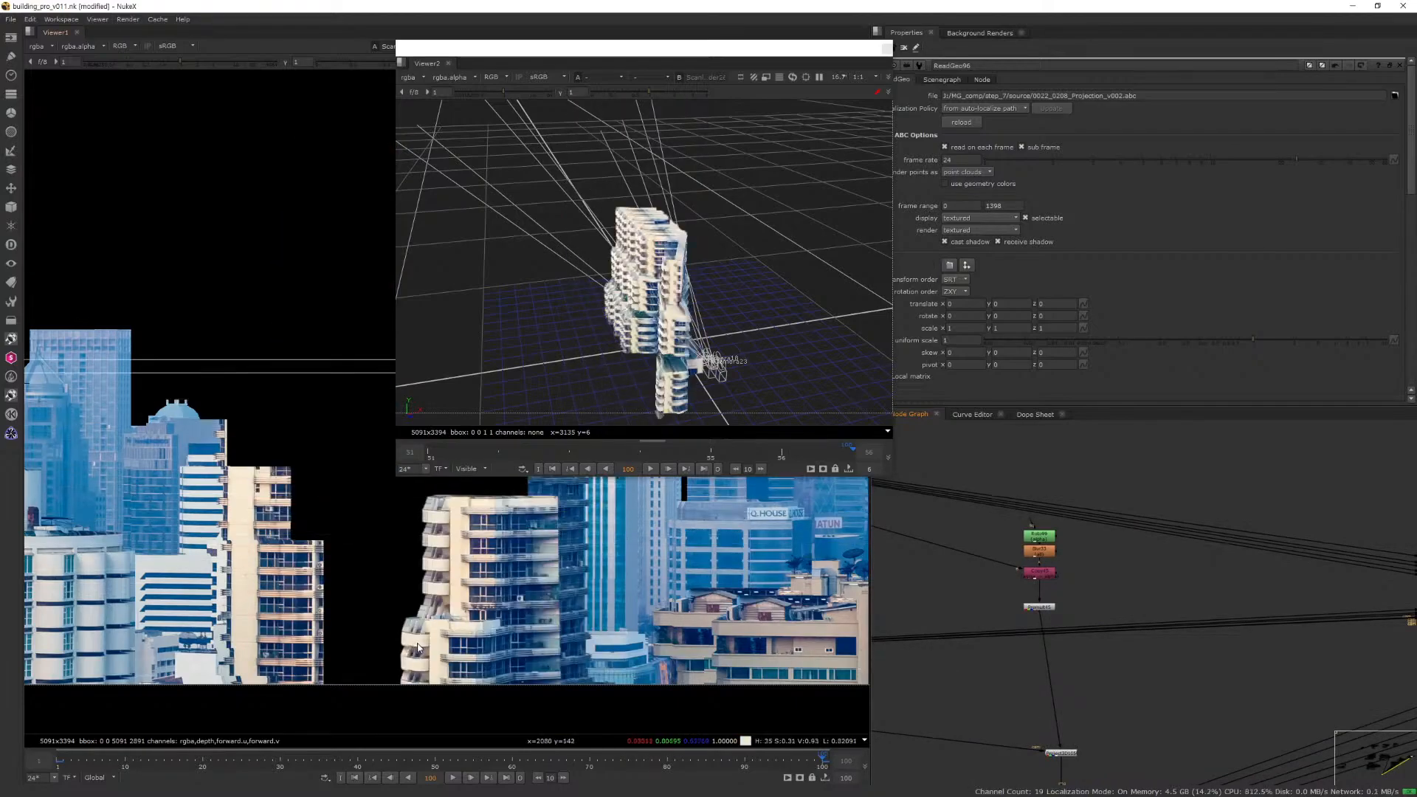
pyautogui.moveTo(417, 647); pyautogui.dragTo(395, 722, button='middle')
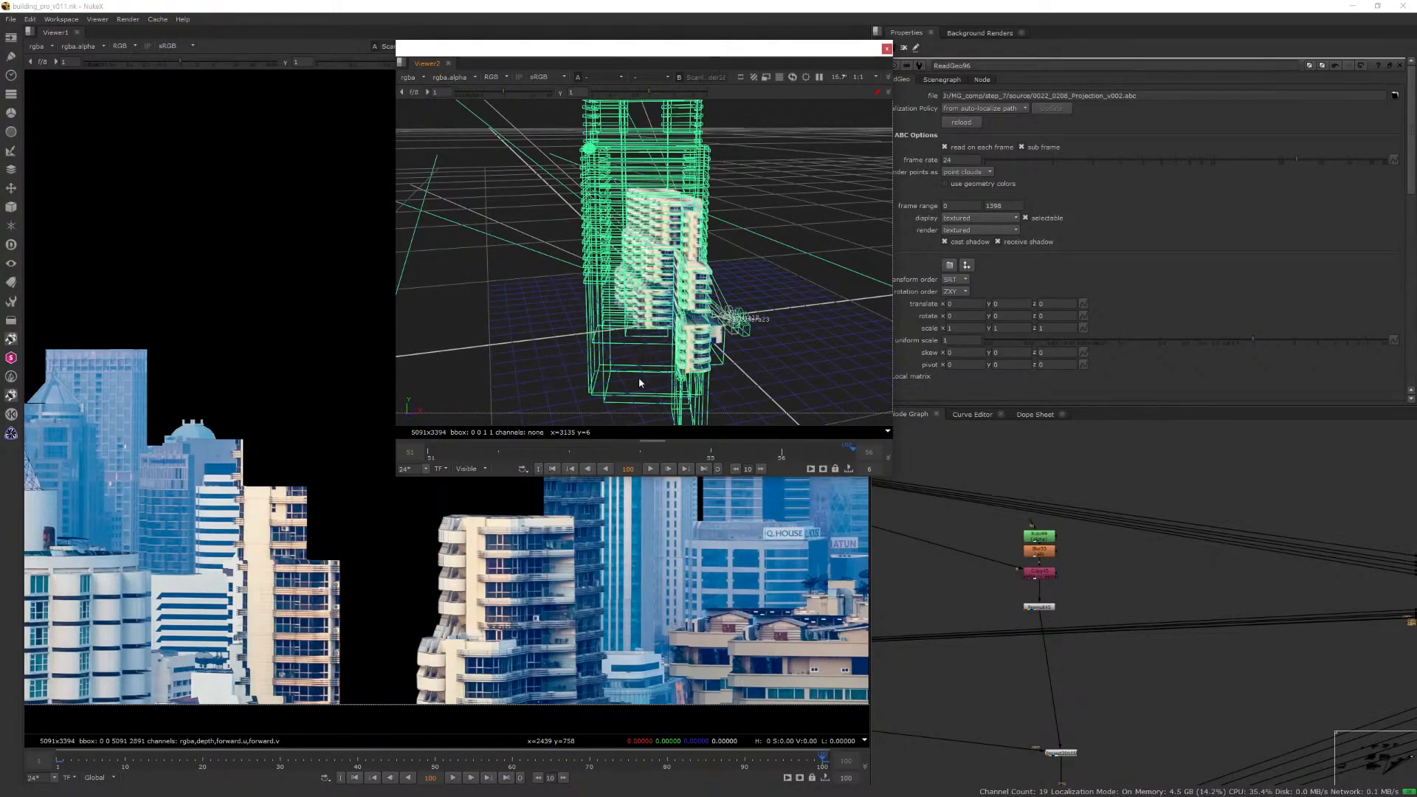
# Add a Card to the painted photo's Project3D, scale it to about 4.94, rotate it about -13° in Y, and position it at the central tower.
pyautogui.press('Tab')
pyautogui.write('card')
pyautogui.press('Return')
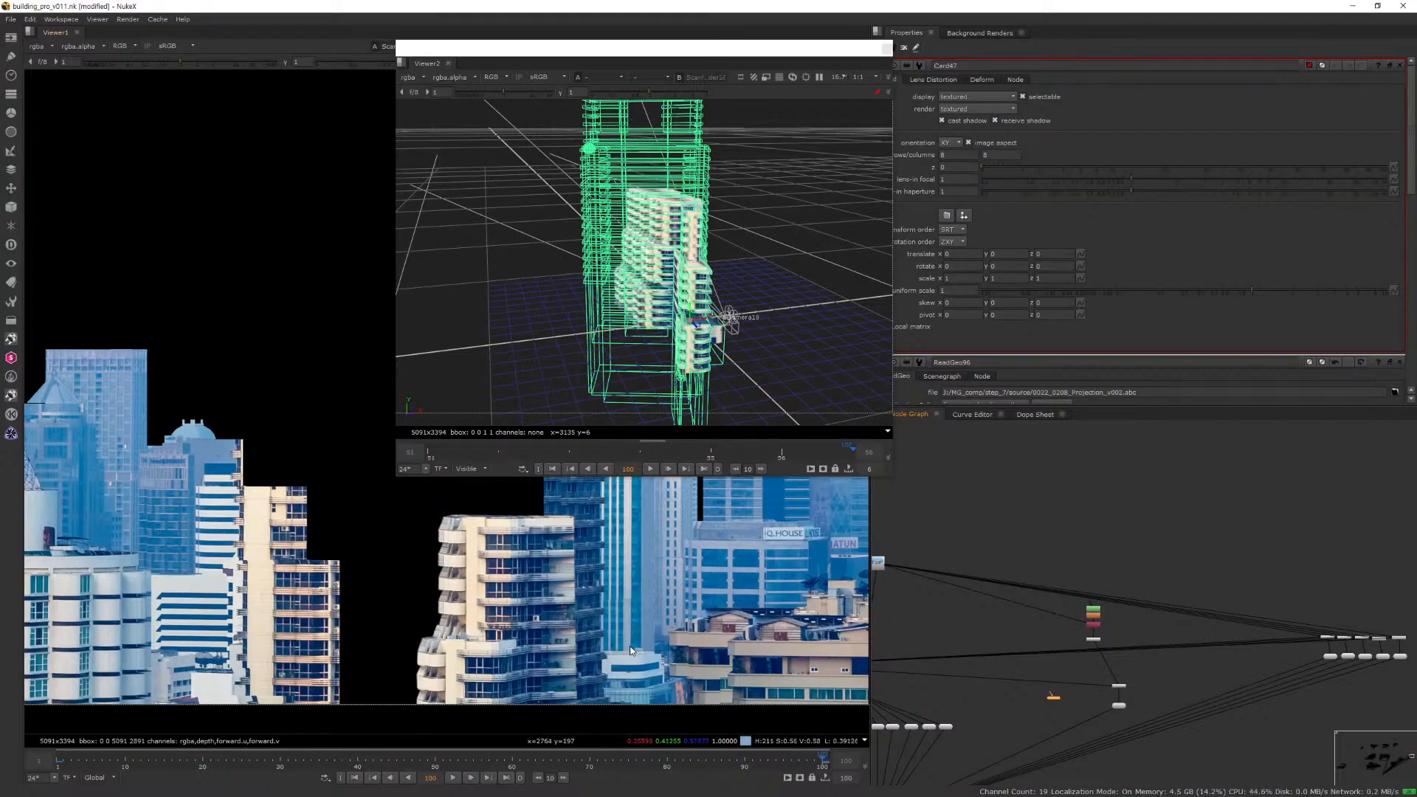
pyautogui.scroll(-4, 1088, 724)
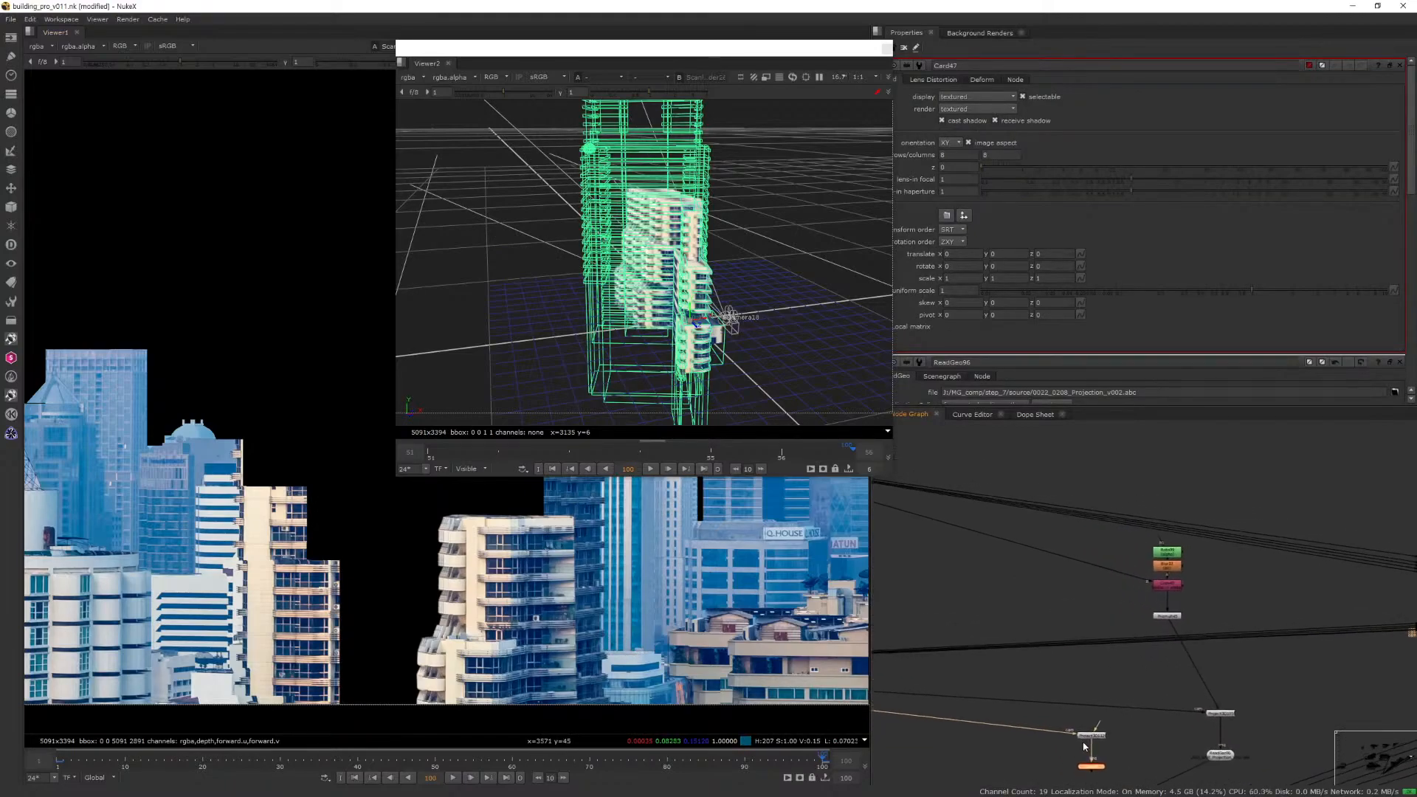
pyautogui.moveTo(1084, 725); pyautogui.dragTo(1121, 709, button='middle')
pyautogui.scroll(3, 1170, 765)
pyautogui.keyDown('ctrl'); pyautogui.moveTo(577, 277); pyautogui.dragTo(588, 431); pyautogui.keyUp('ctrl')
pyautogui.keyDown('ctrl'); pyautogui.moveTo(609, 317); pyautogui.dragTo(591, 276); pyautogui.keyUp('ctrl')
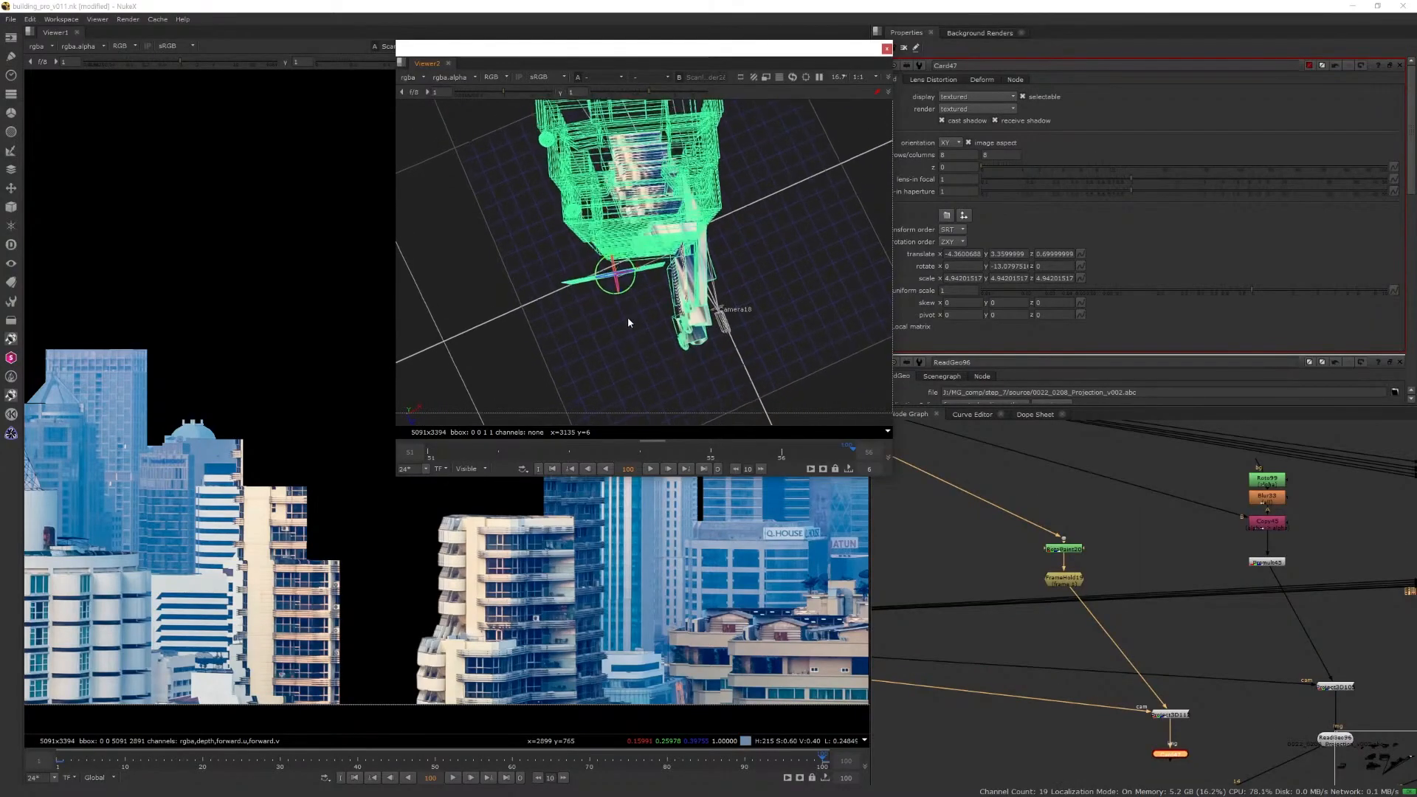
pyautogui.keyDown('ctrl'); pyautogui.moveTo(629, 322); pyautogui.dragTo(665, 295); pyautogui.keyUp('ctrl')
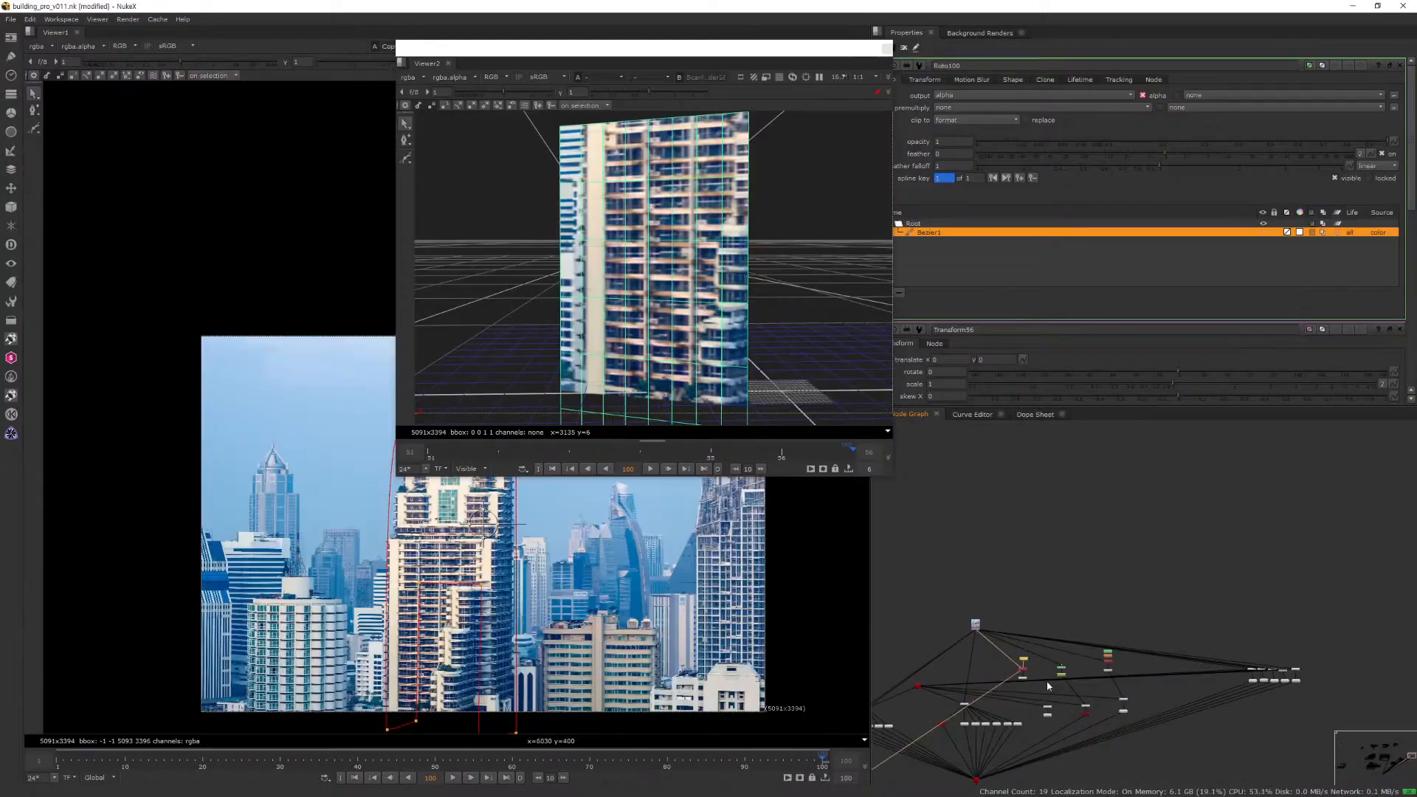
# Open the central tower's masked ReadGeo node and examine the cut-out facade and projected sides in the 3D view.
pyautogui.moveTo(1046, 680); pyautogui.dragTo(938, 527, button='middle')
pyautogui.scroll(-5, 910, 747)
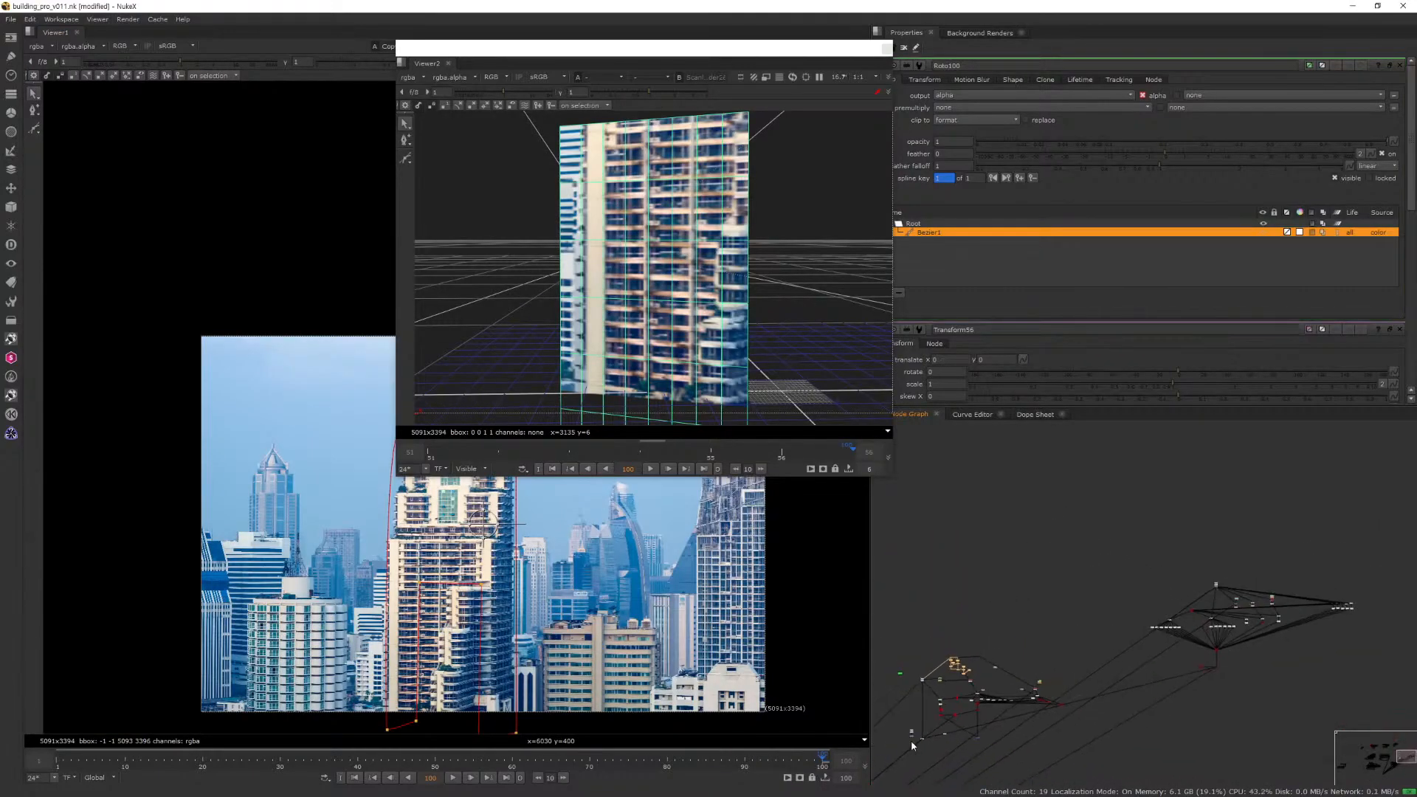
pyautogui.scroll(5, 1155, 682)
pyautogui.doubleClick(1098, 667)
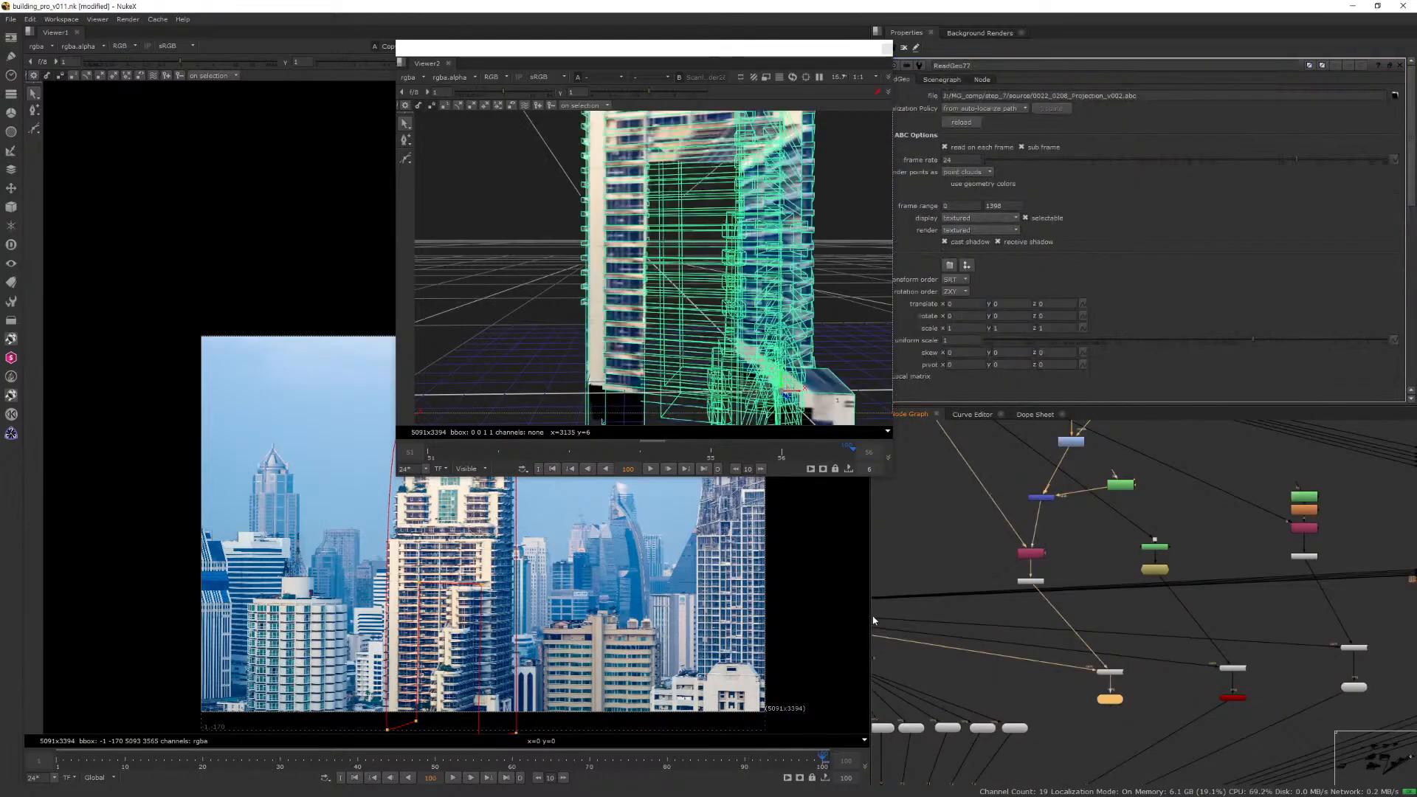
pyautogui.keyDown('ctrl'); pyautogui.moveTo(708, 347); pyautogui.dragTo(672, 325); pyautogui.keyUp('ctrl')
pyautogui.rightClick(709, 400)
pyautogui.keyDown('ctrl'); pyautogui.moveTo(759, 316); pyautogui.dragTo(722, 460); pyautogui.keyUp('ctrl')
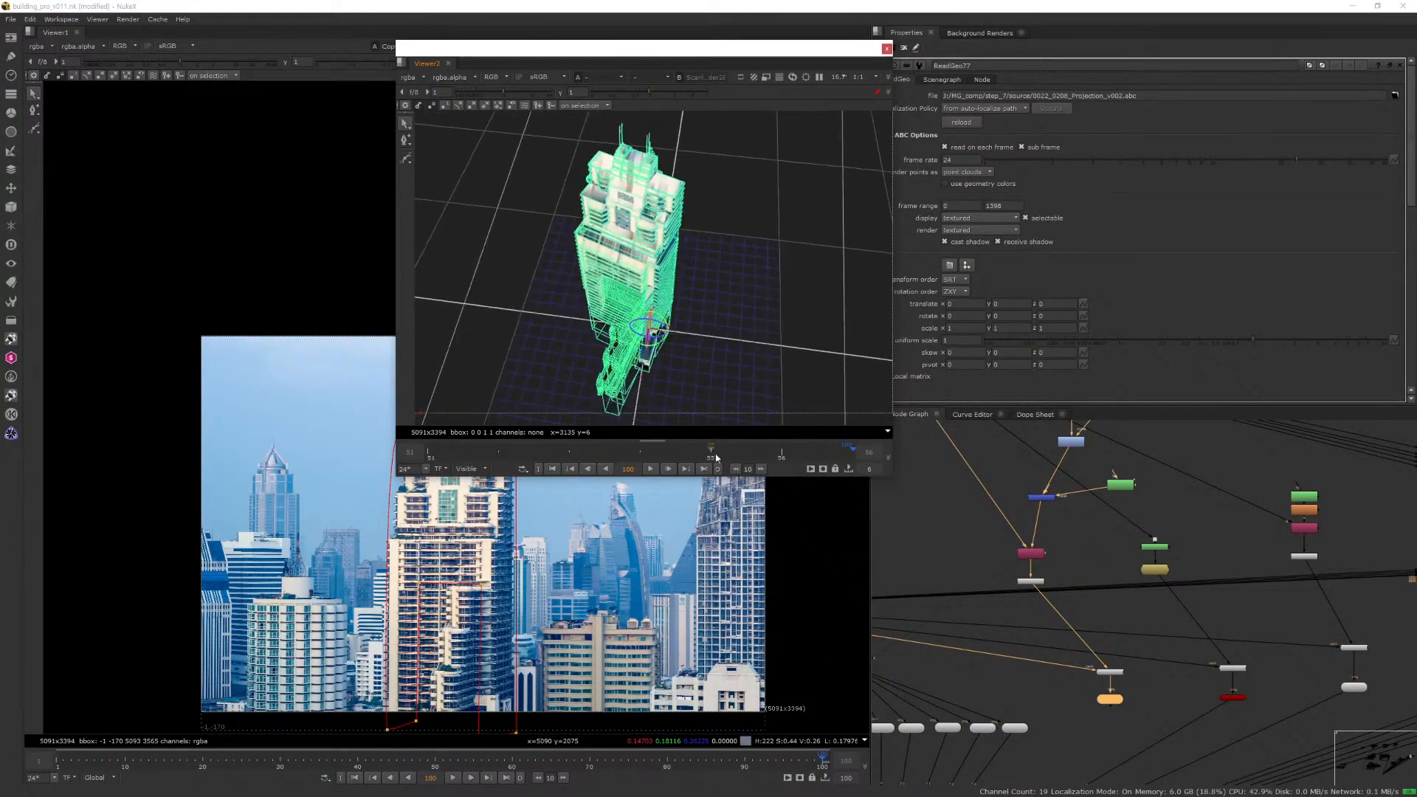
pyautogui.keyDown('ctrl'); pyautogui.moveTo(599, 309); pyautogui.dragTo(619, 362); pyautogui.keyUp('ctrl')
pyautogui.keyDown('ctrl'); pyautogui.moveTo(608, 290); pyautogui.dragTo(628, 339); pyautogui.keyUp('ctrl')
pyautogui.scroll(3, 628, 340)
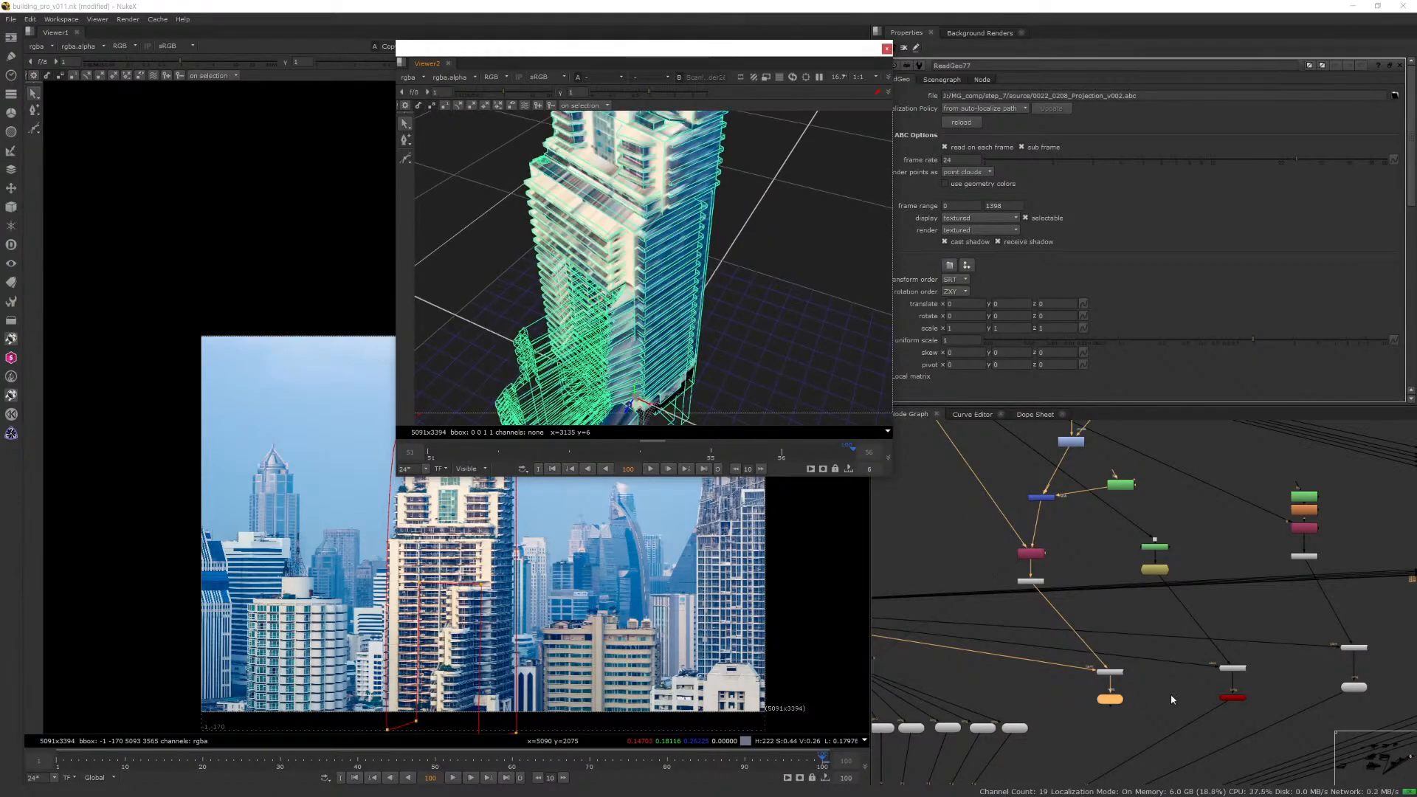
pyautogui.scroll(-2, 1048, 495)
pyautogui.moveTo(1188, 670); pyautogui.dragTo(1111, 673)
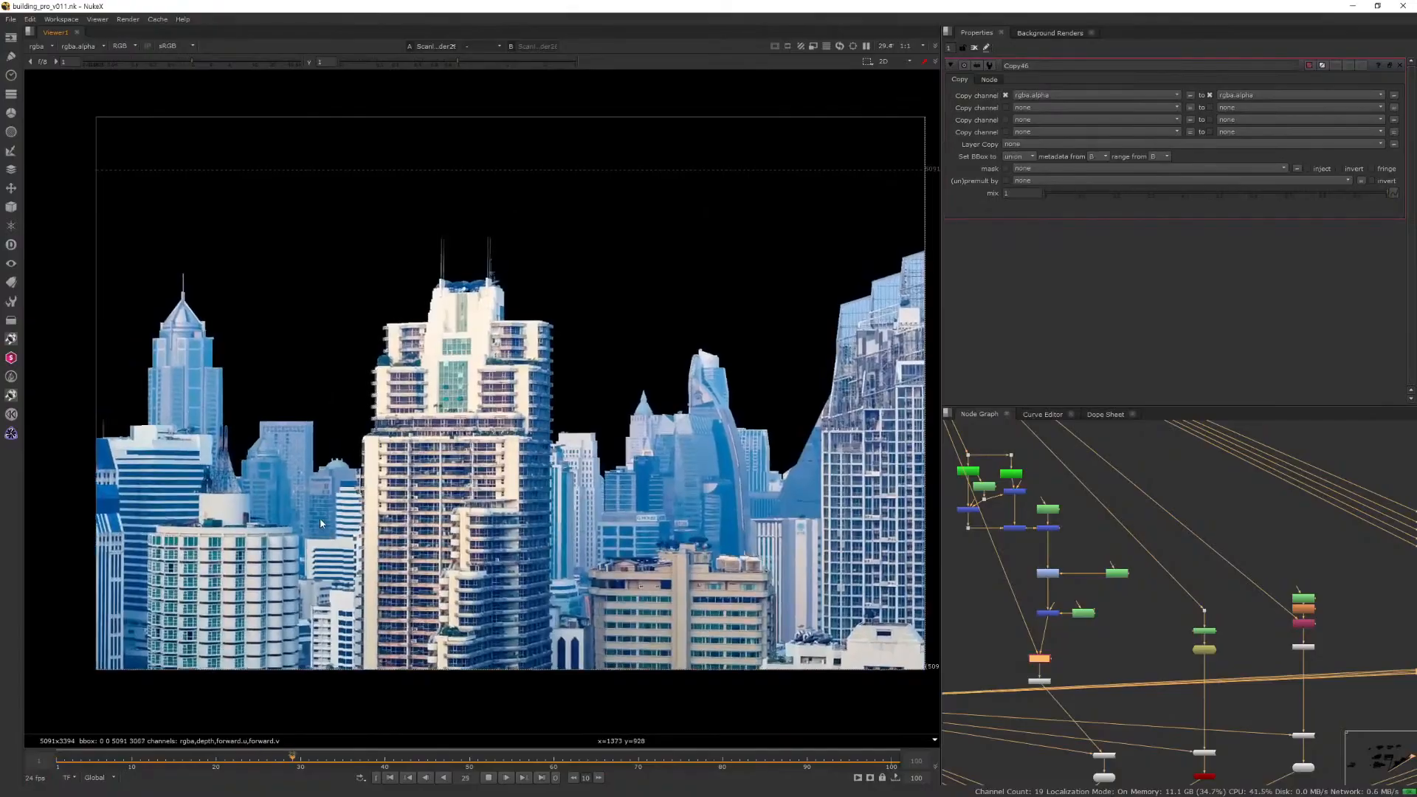
# Scrub and play through the rendered camera move, and inspect the central tower's layered projections in 3D.
pyautogui.click(51, 749)
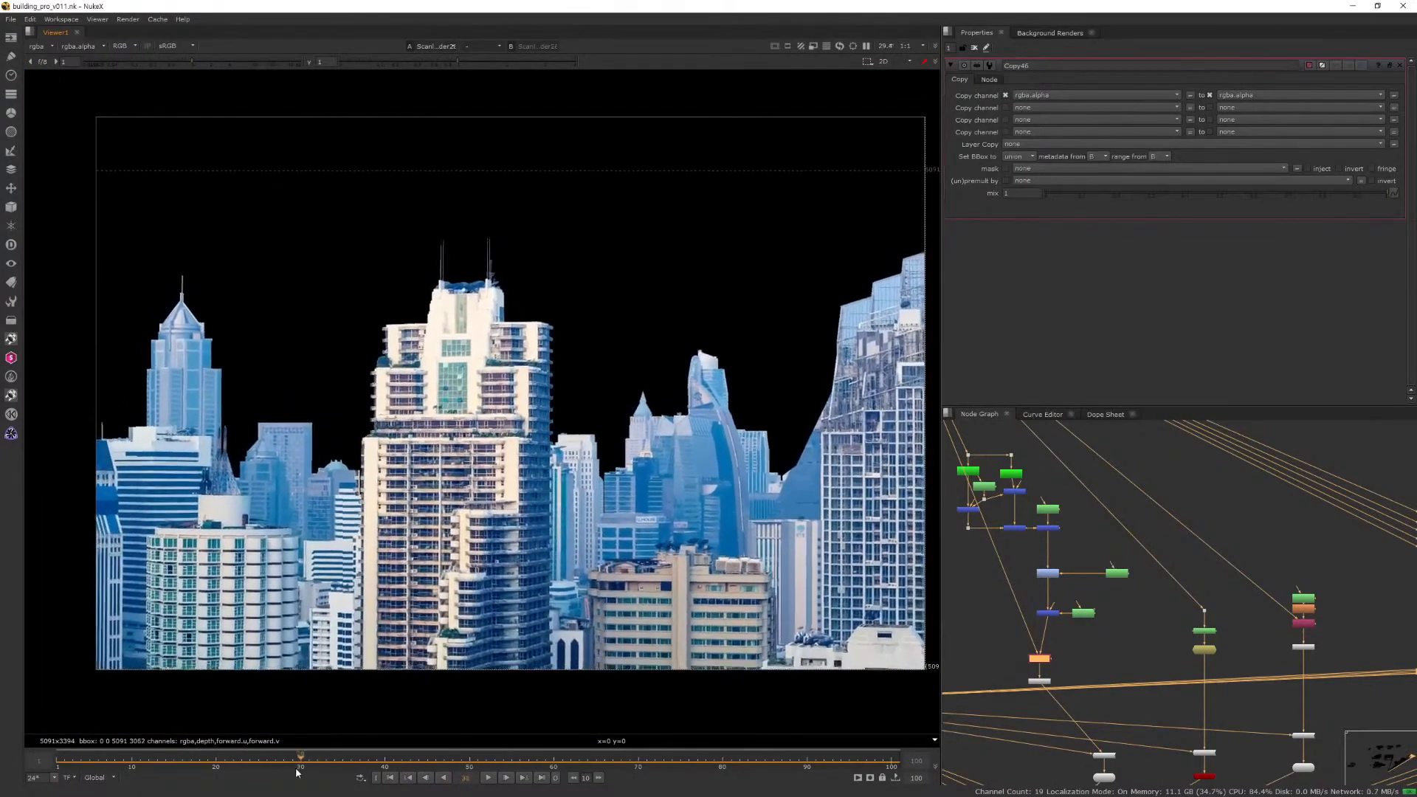
pyautogui.moveTo(295, 757)
pyautogui.mouseDown()
pyautogui.moveTo(243, 760)
pyautogui.moveTo(300, 753)
pyautogui.mouseUp()
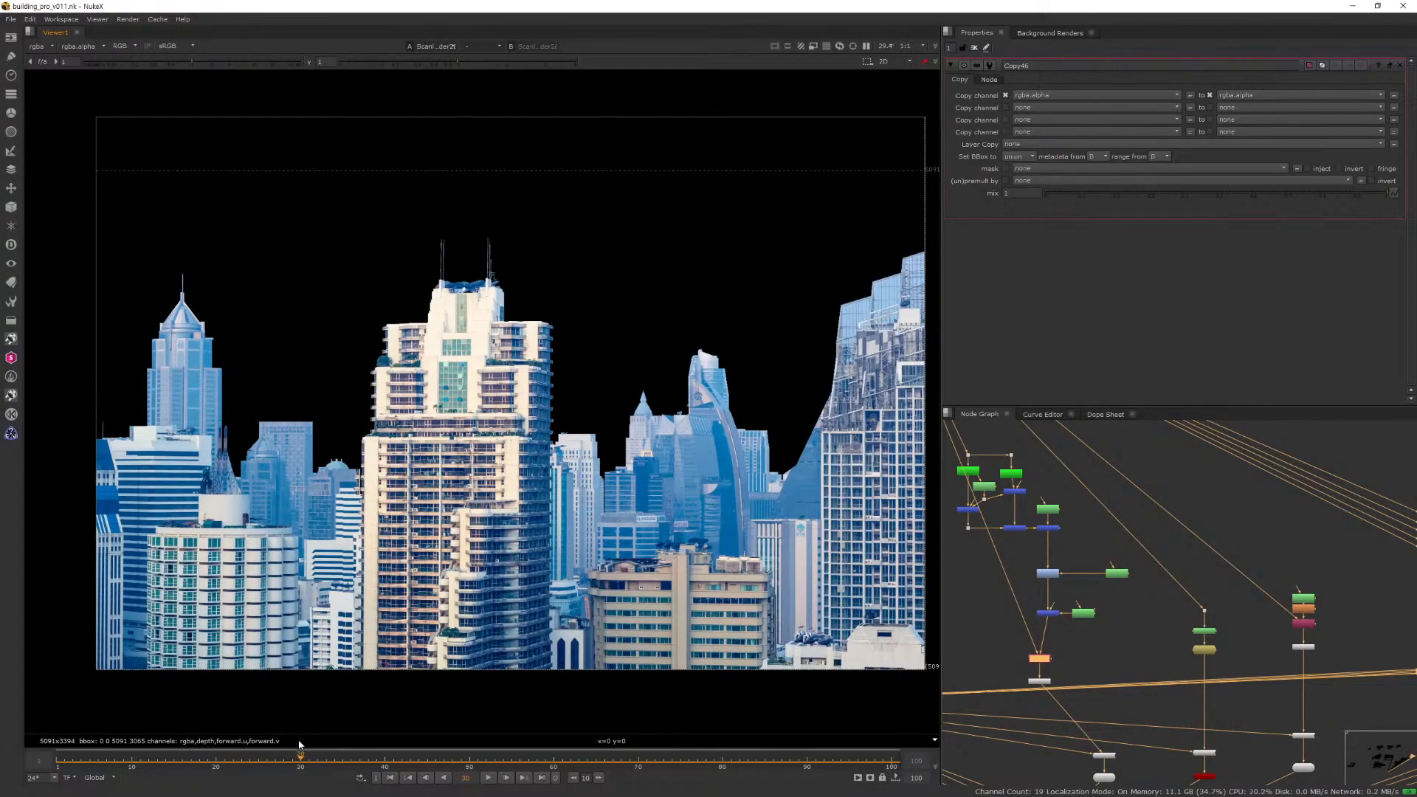
pyautogui.press('l')
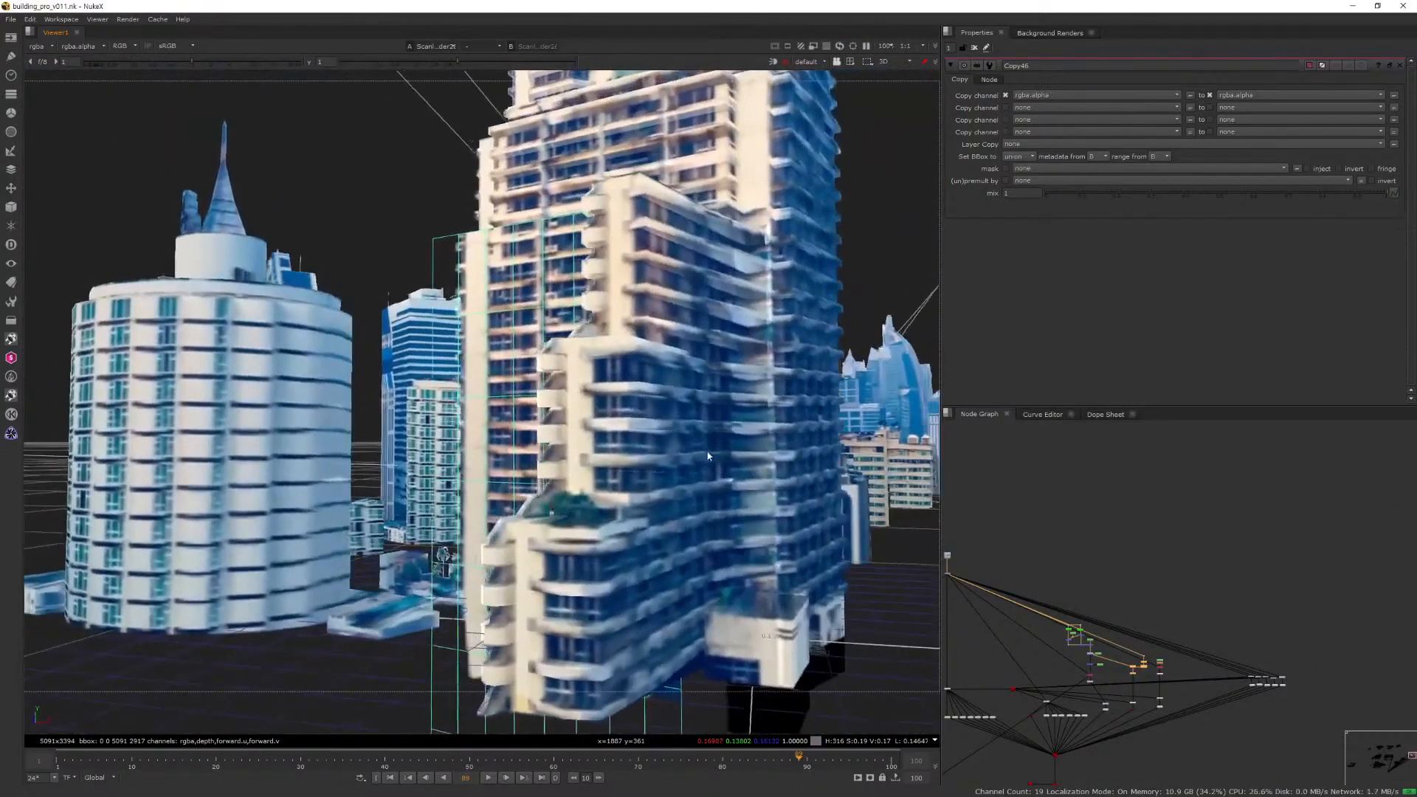
pyautogui.moveTo(748, 450)
pyautogui.keyDown('ctrl'); pyautogui.mouseDown()
pyautogui.moveTo(768, 443)
pyautogui.moveTo(757, 449)
pyautogui.mouseUp(); pyautogui.keyUp('ctrl')
pyautogui.keyDown('ctrl'); pyautogui.moveTo(425, 489); pyautogui.dragTo(832, 597); pyautogui.keyUp('ctrl')
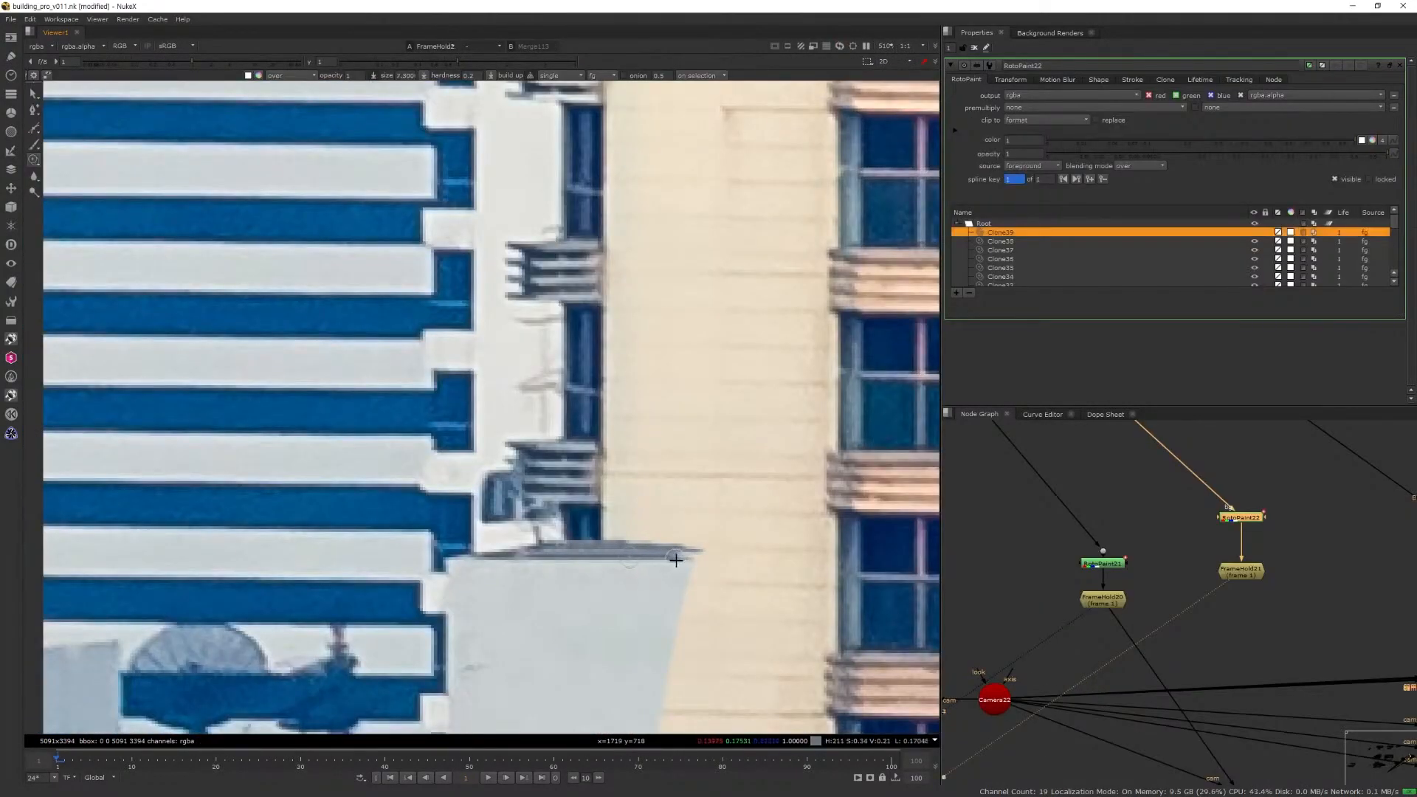
# Clone the neighbouring building's pale grey wall and dark floor bands over the central tower's cream outer edge.
pyautogui.moveTo(665, 594); pyautogui.dragTo(729, 549)
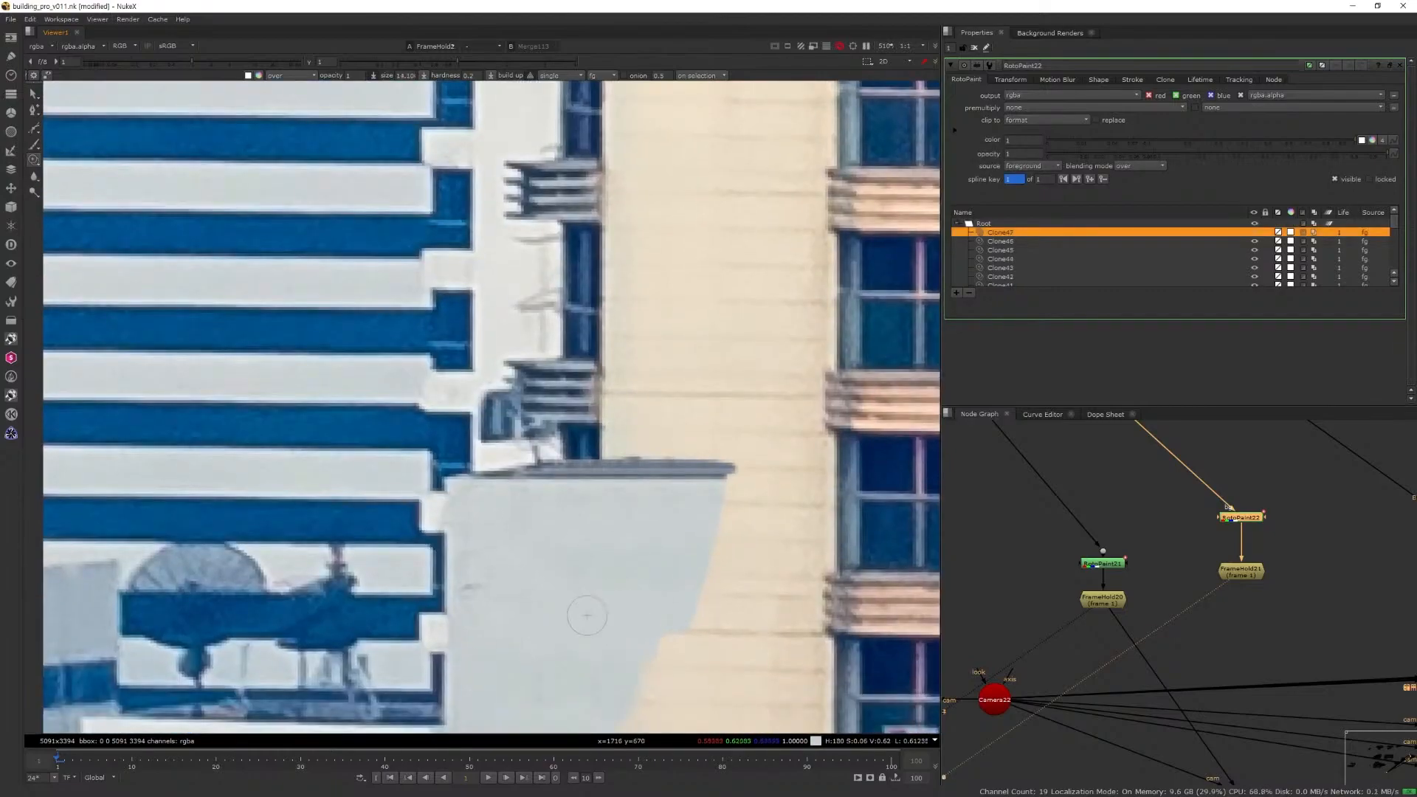
pyautogui.moveTo(578, 610); pyautogui.dragTo(632, 658)
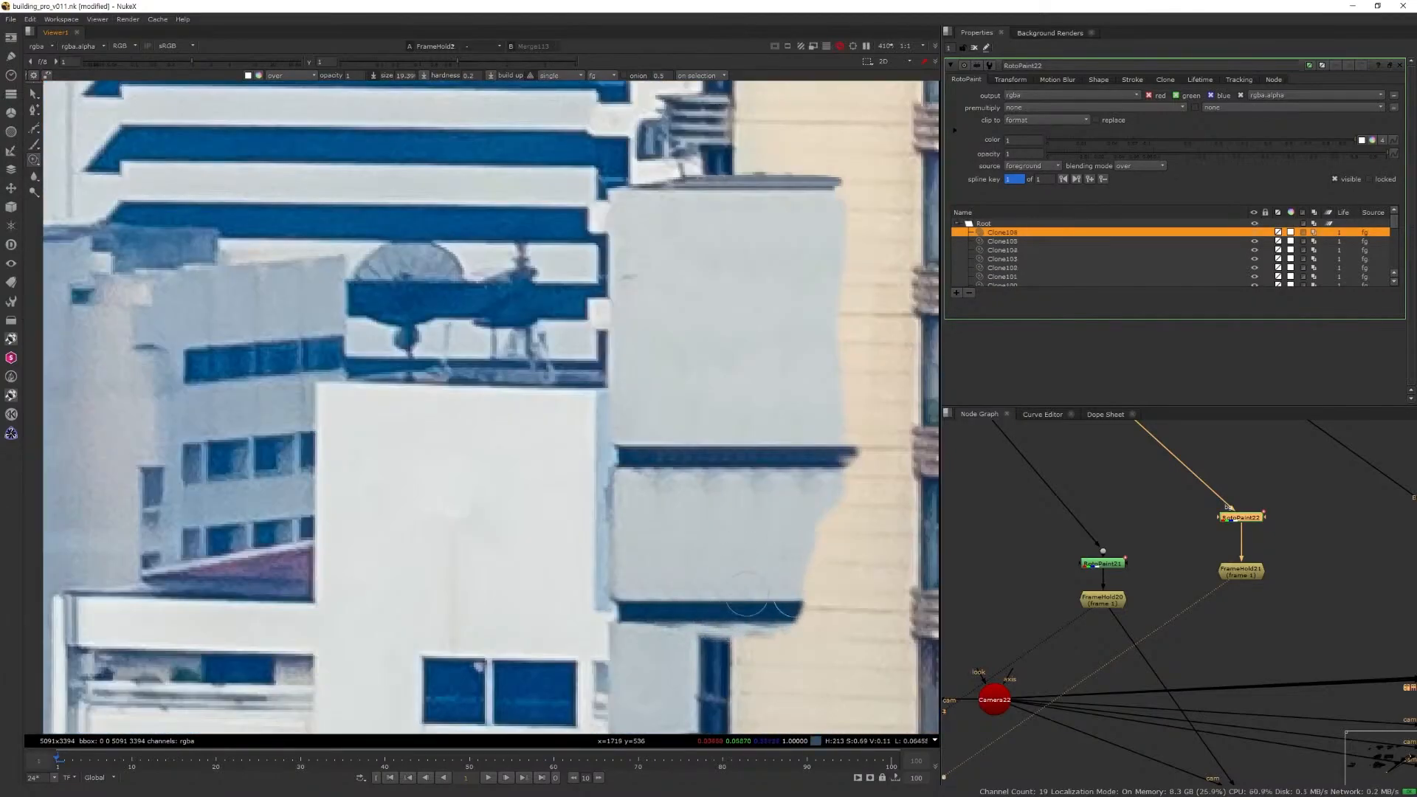
pyautogui.moveTo(747, 594)
pyautogui.mouseDown()
pyautogui.moveTo(804, 613)
pyautogui.moveTo(664, 635)
pyautogui.mouseUp()
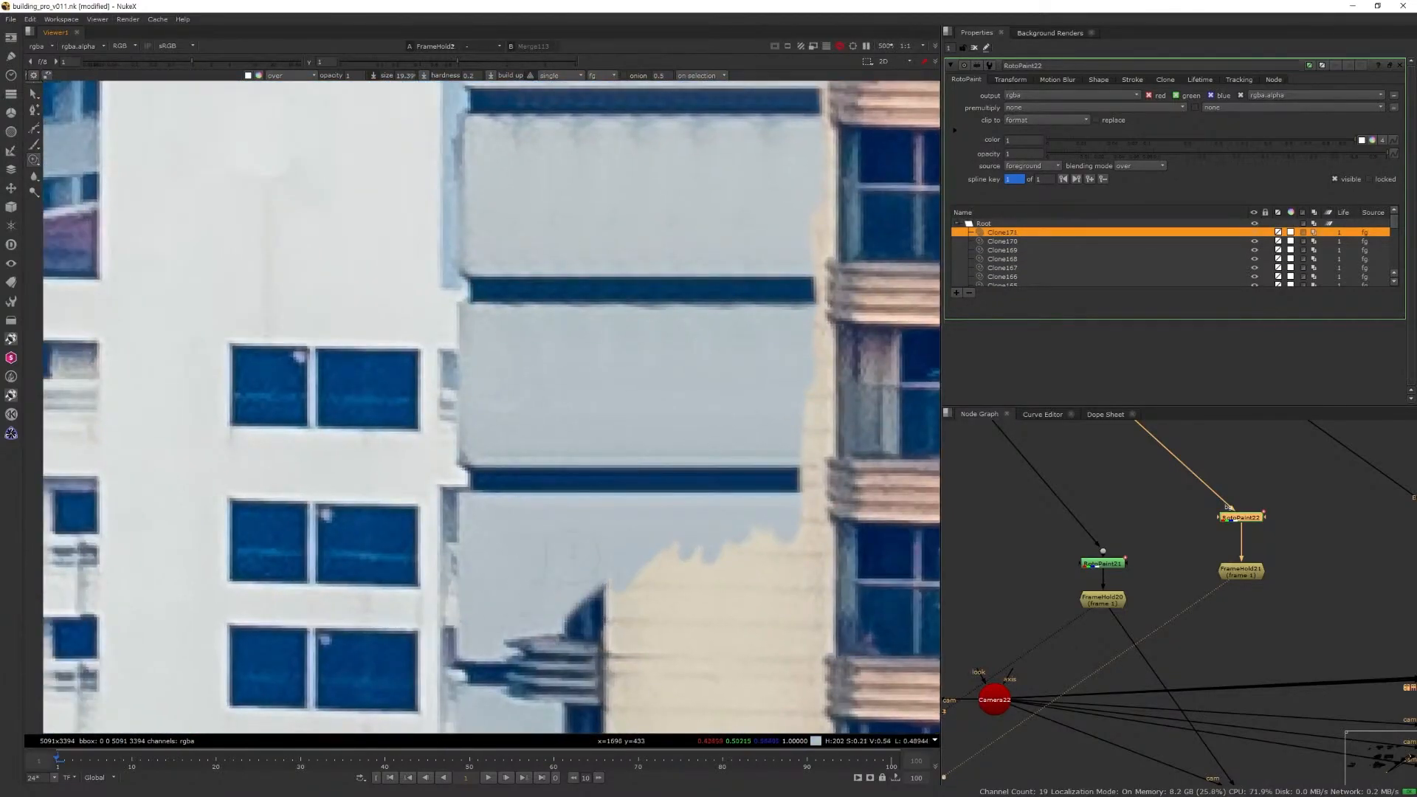
pyautogui.moveTo(583, 602); pyautogui.dragTo(738, 561)
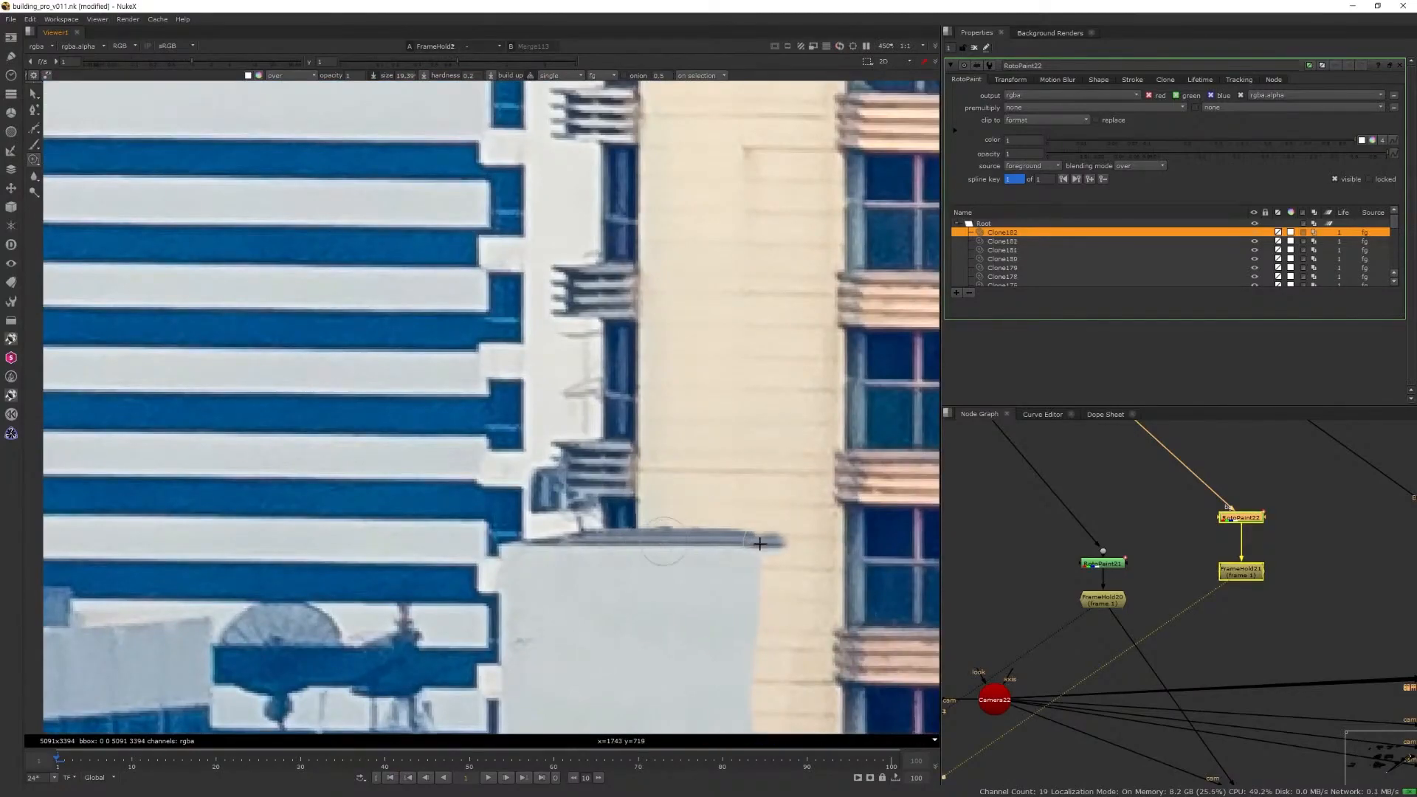
pyautogui.moveTo(767, 542); pyautogui.dragTo(634, 552)
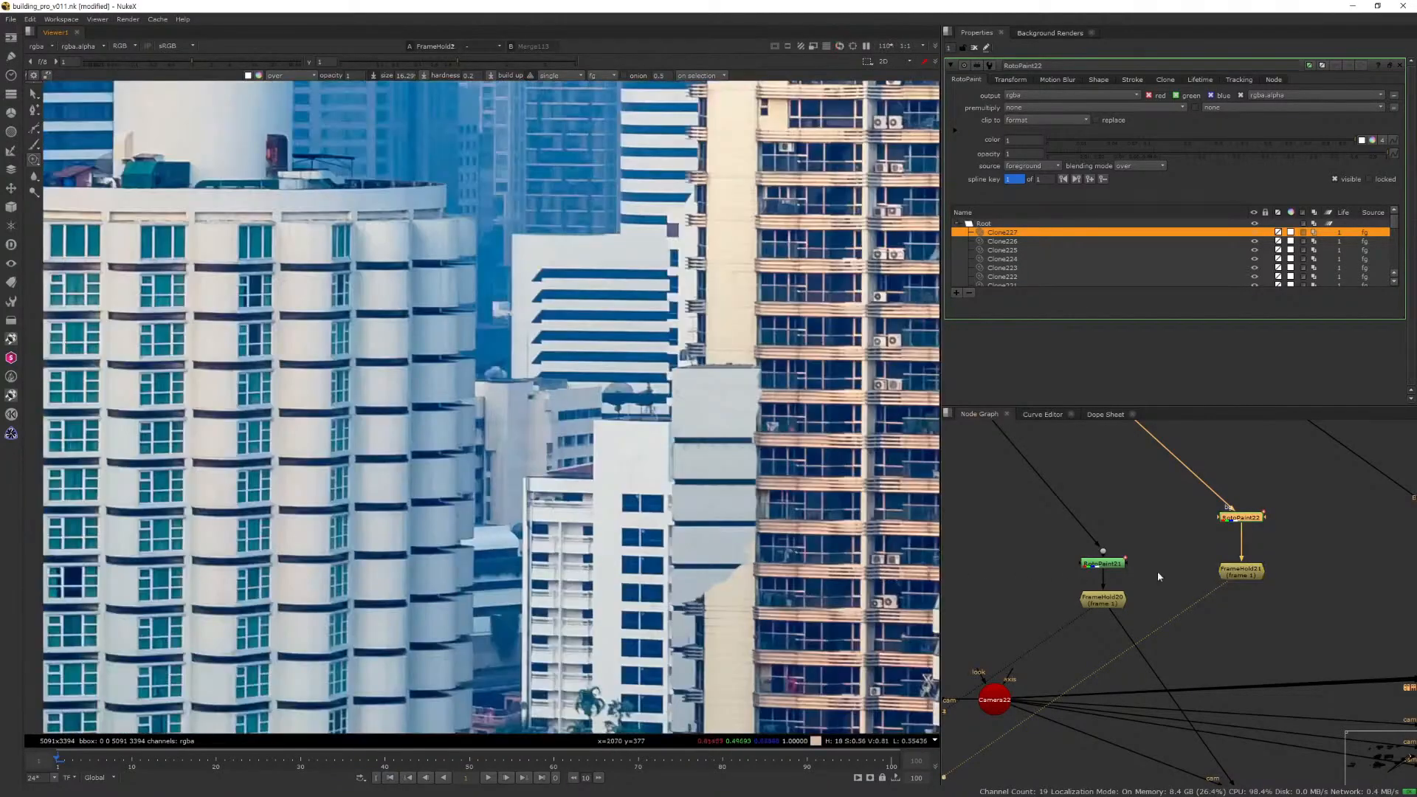
# Fit a narrow card rotated -13.8° in Y beside the low buildings, and lay a second card flat over the small building's roof.
pyautogui.moveTo(1189, 591); pyautogui.dragTo(1052, 647, button='middle')
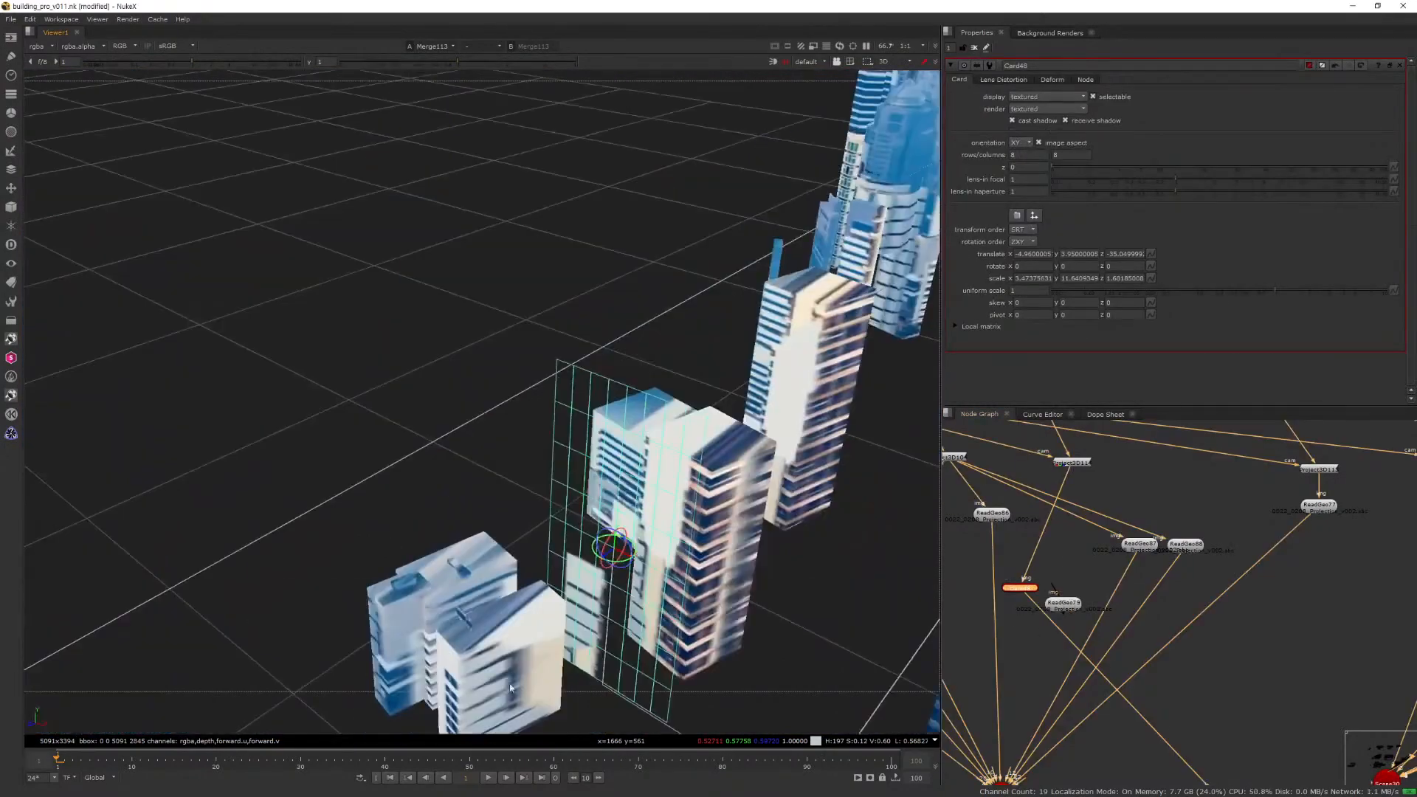
pyautogui.keyDown('ctrl'); pyautogui.moveTo(509, 683); pyautogui.dragTo(479, 584); pyautogui.keyUp('ctrl')
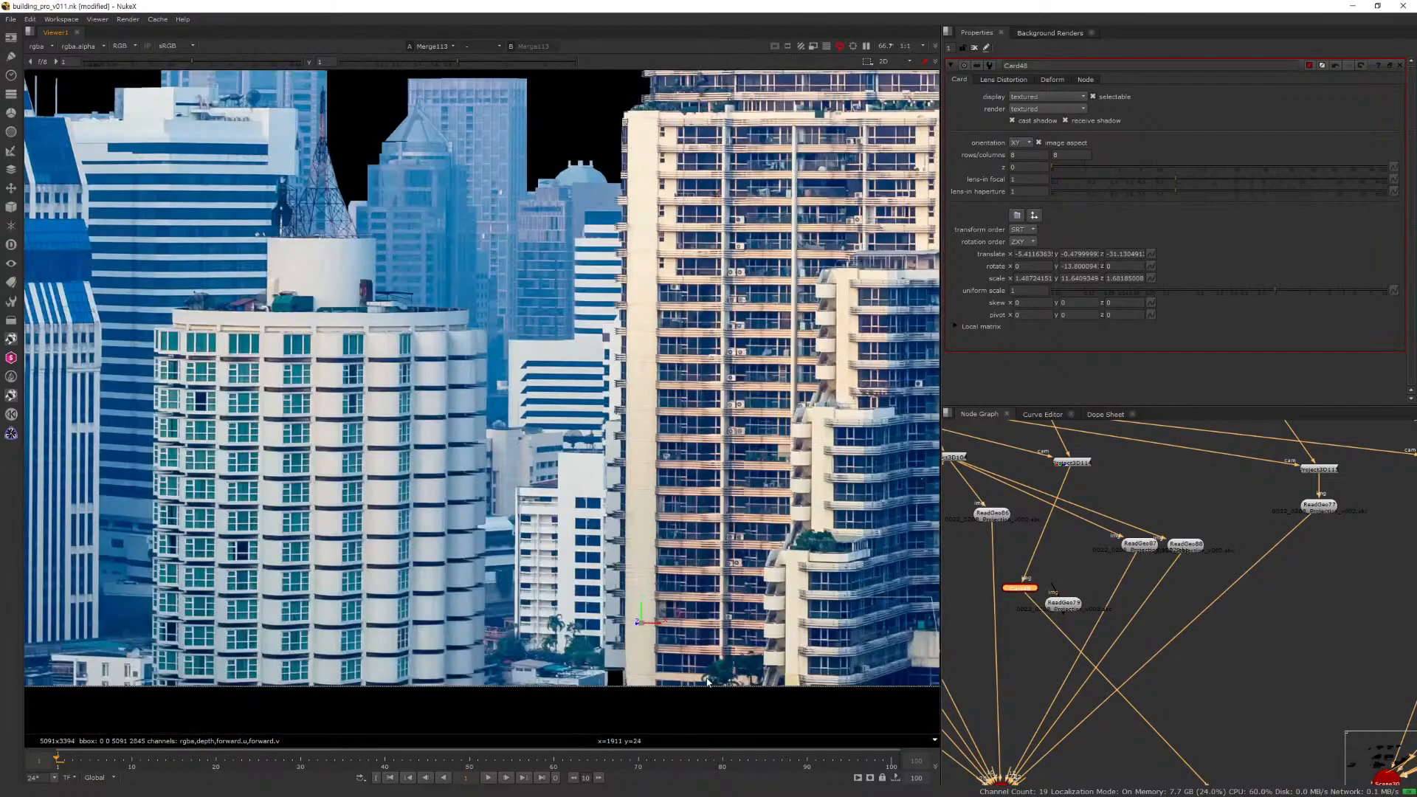
pyautogui.scroll(6, 549, 635)
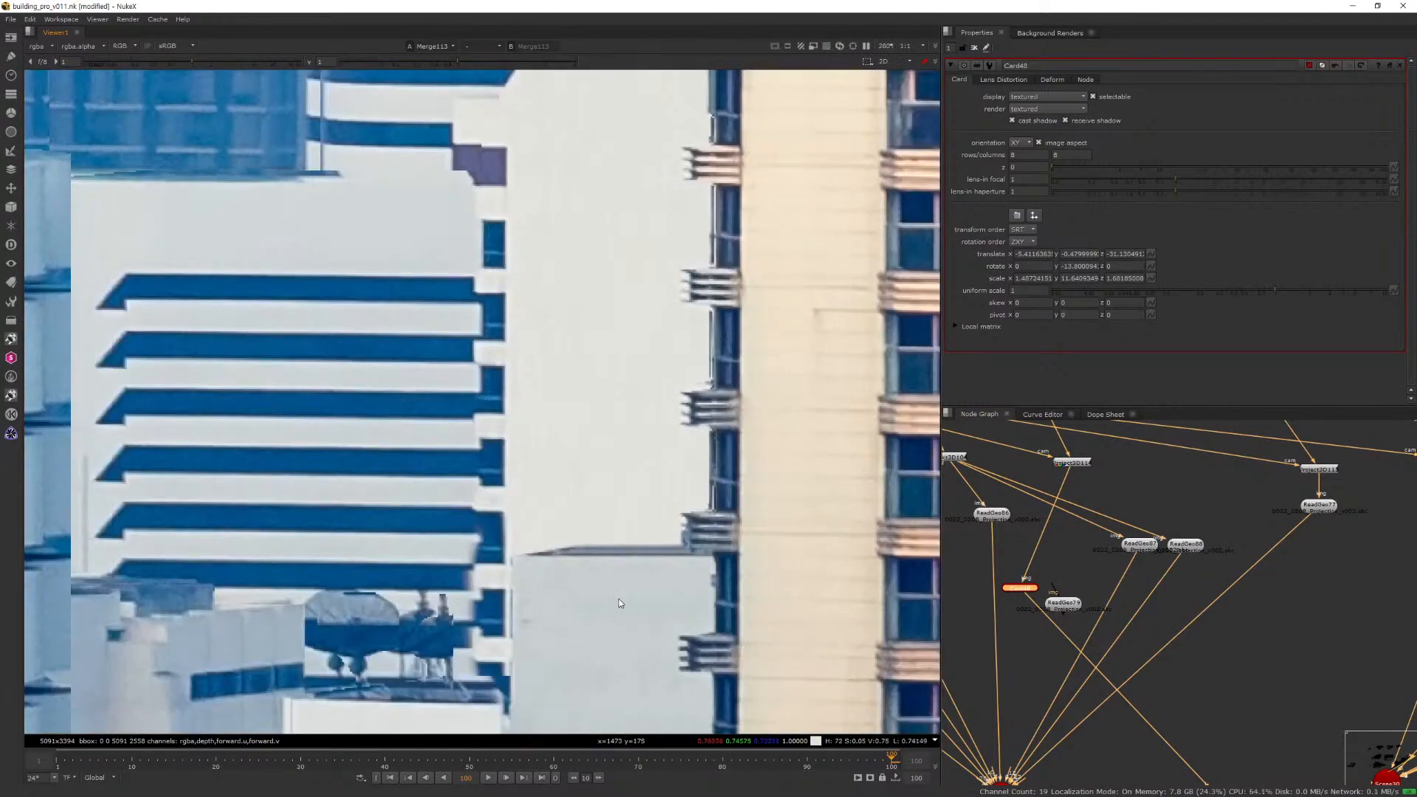
pyautogui.press('Tab')
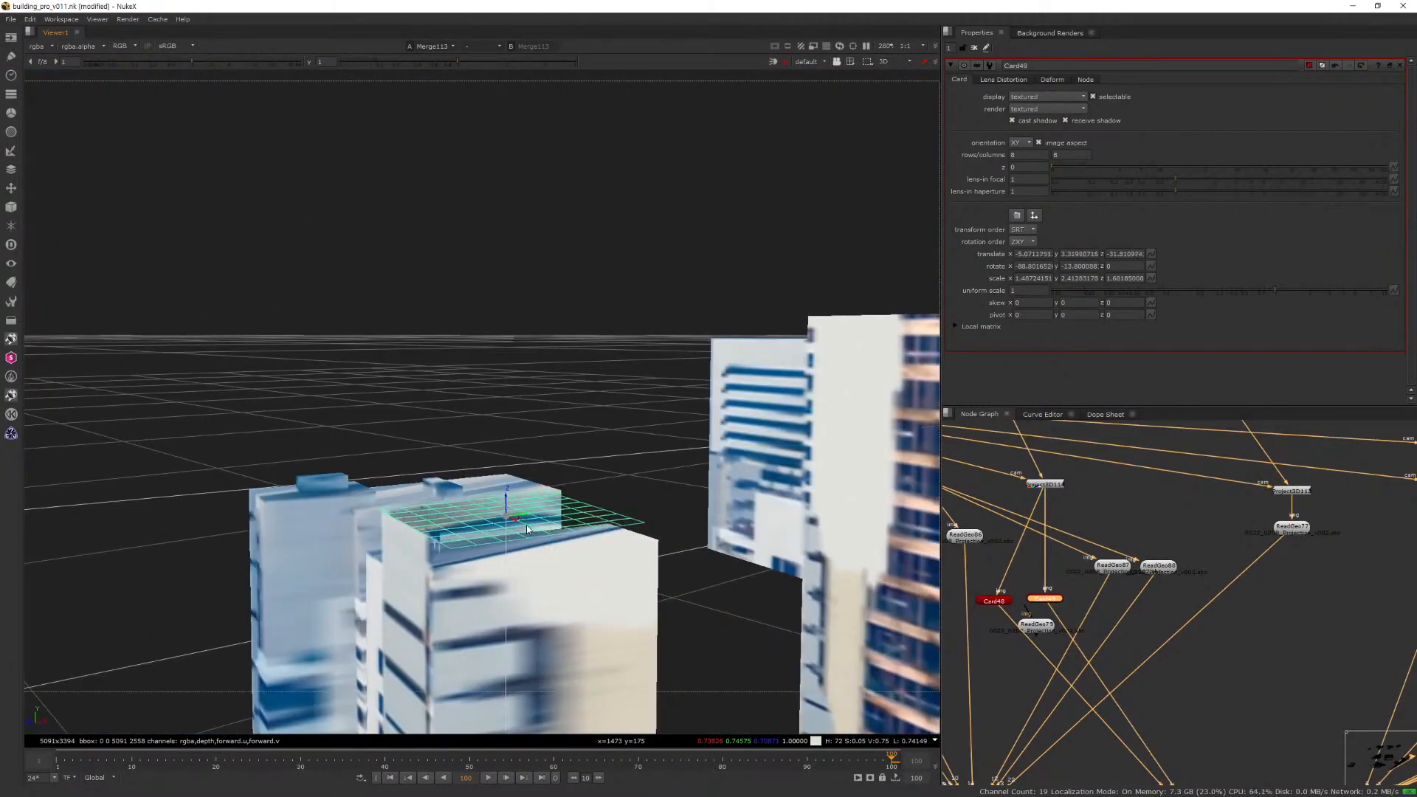
pyautogui.press('Tab')
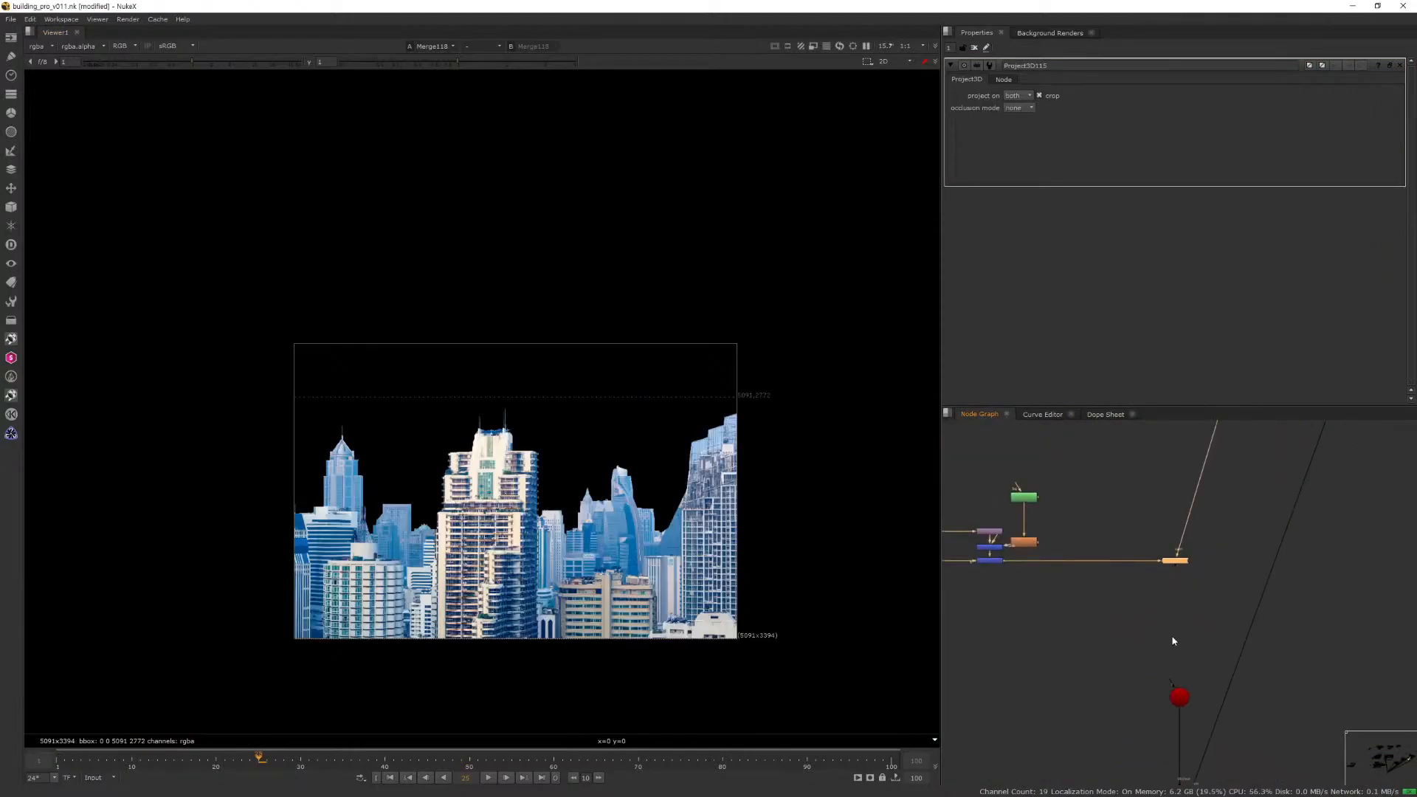
# Add a Sphere as sky geometry and connect it between the sky's Project3D and its Scene.
pyautogui.moveTo(1156, 588); pyautogui.dragTo(1154, 596, button='middle')
pyautogui.scroll(3, 1154, 630)
pyautogui.moveTo(1091, 617); pyautogui.dragTo(1157, 545)
pyautogui.moveTo(1101, 605); pyautogui.dragTo(1147, 631, button='middle')
pyautogui.moveTo(233, 689); pyautogui.dragTo(802, 273)
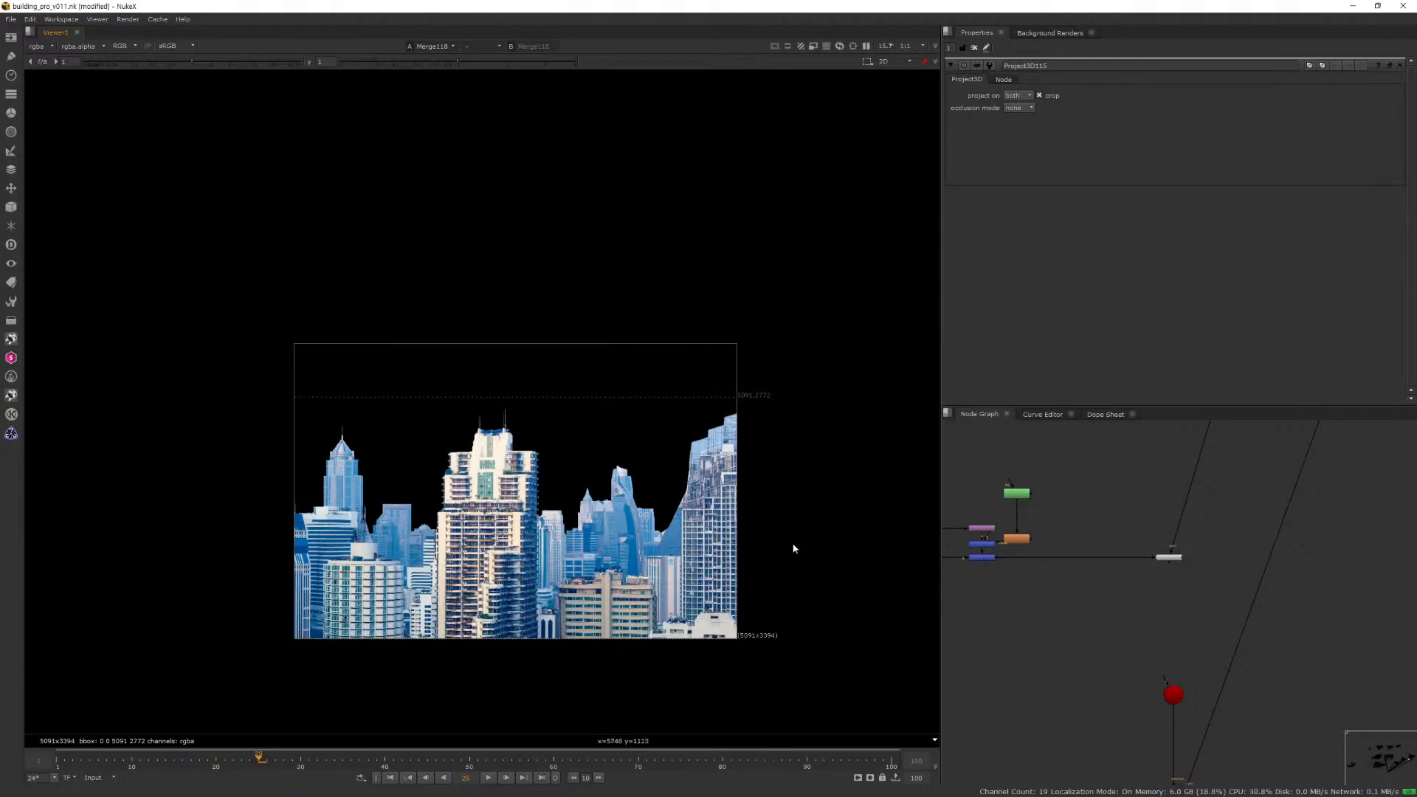
pyautogui.scroll(3, 1191, 644)
pyautogui.press('Tab')
pyautogui.write('sph')
pyautogui.press('Return')
pyautogui.moveTo(1126, 617); pyautogui.dragTo(1151, 621)
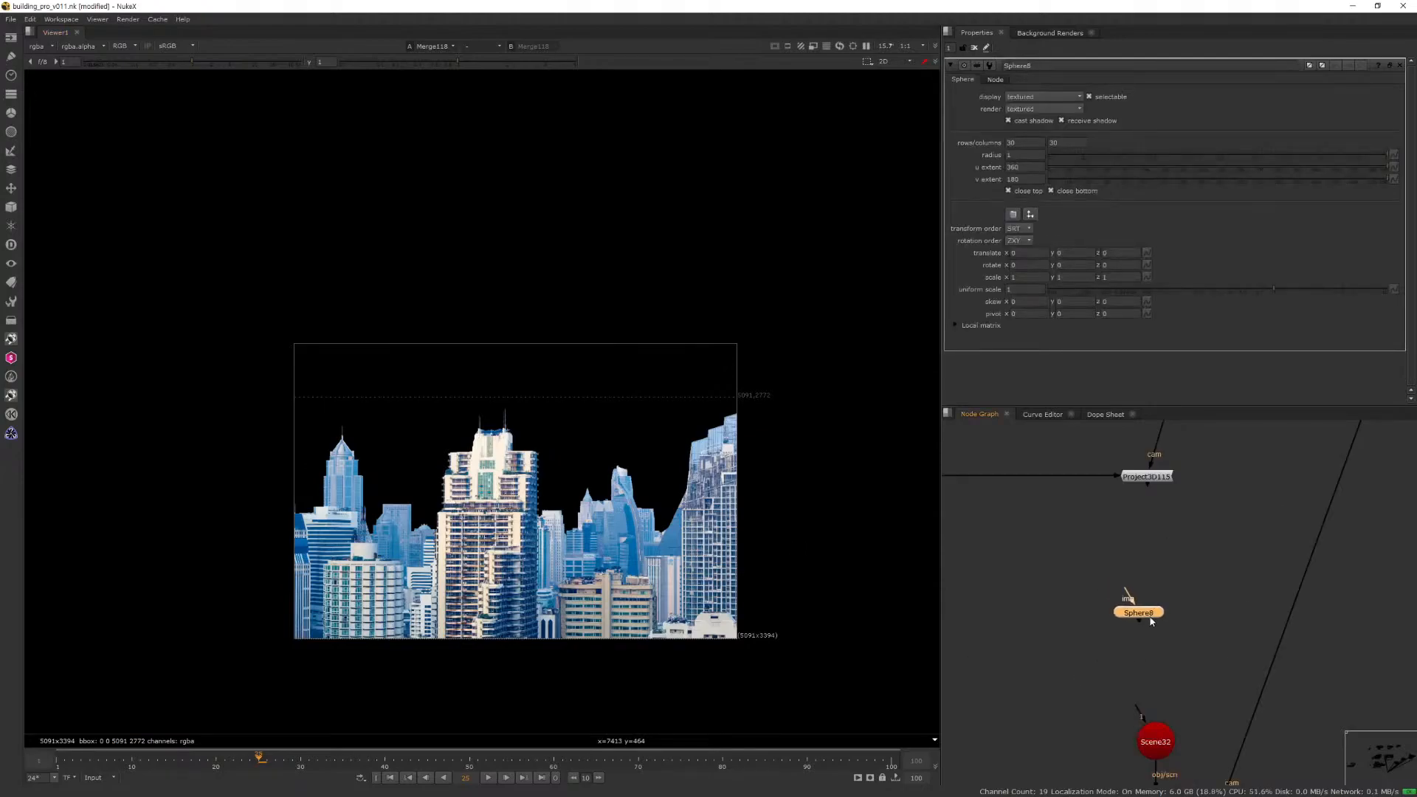
pyautogui.click(1143, 690)
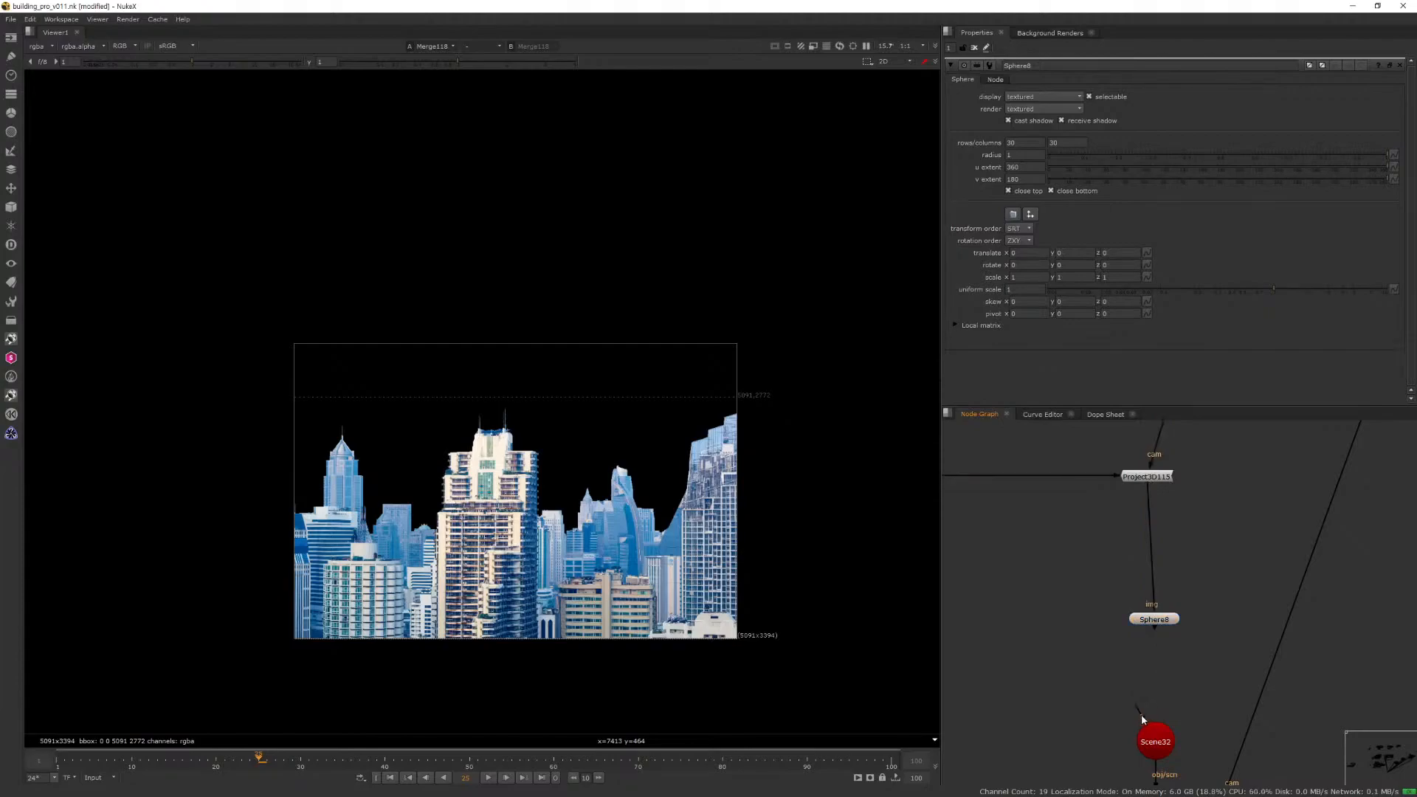
# Combine the sky sphere's render behind the buildings, transform the sky image by -20, 152 at scale 1.17, and scrub through the shot.
pyautogui.scroll(-3, 1132, 661)
pyautogui.moveTo(1113, 719); pyautogui.dragTo(1114, 666)
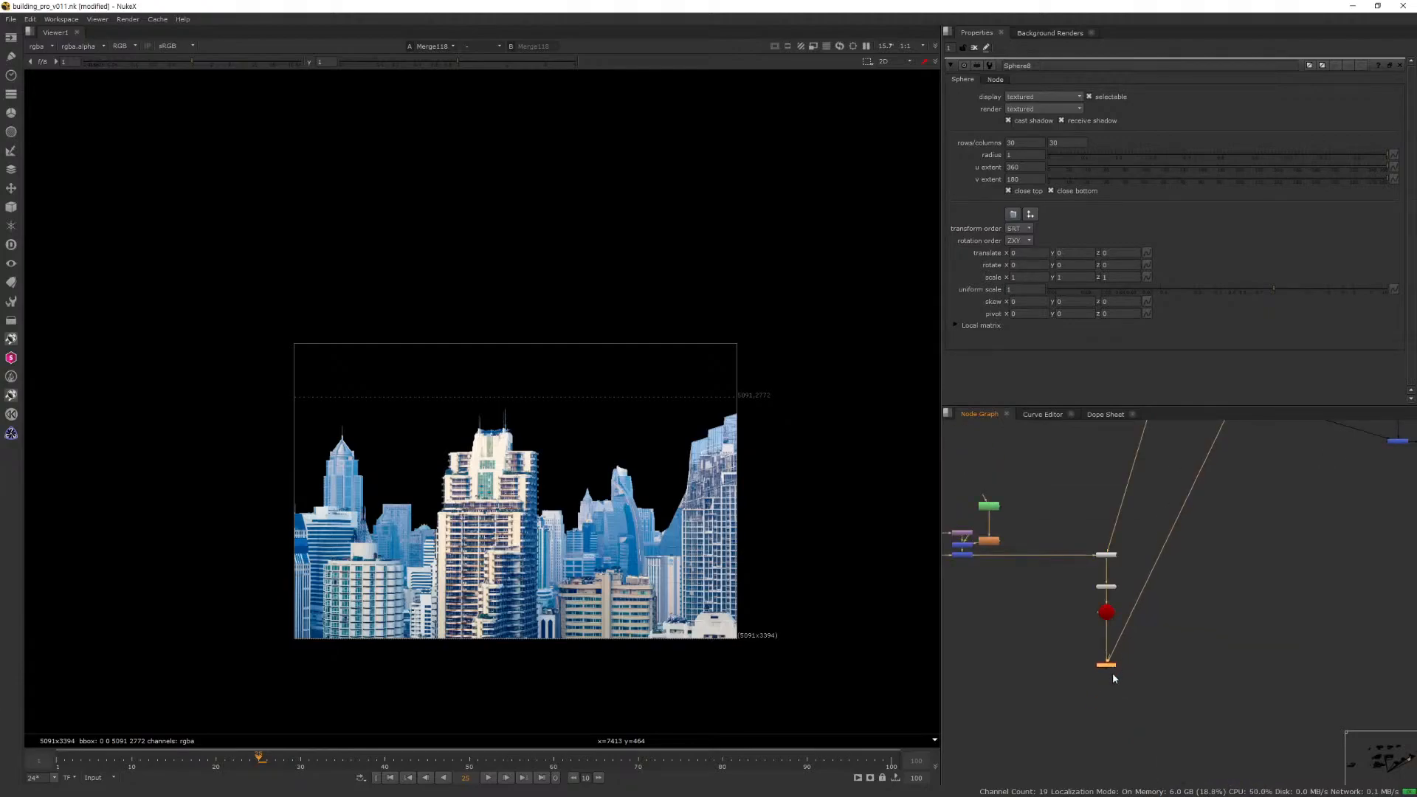
pyautogui.moveTo(1113, 674); pyautogui.dragTo(1064, 695, button='middle')
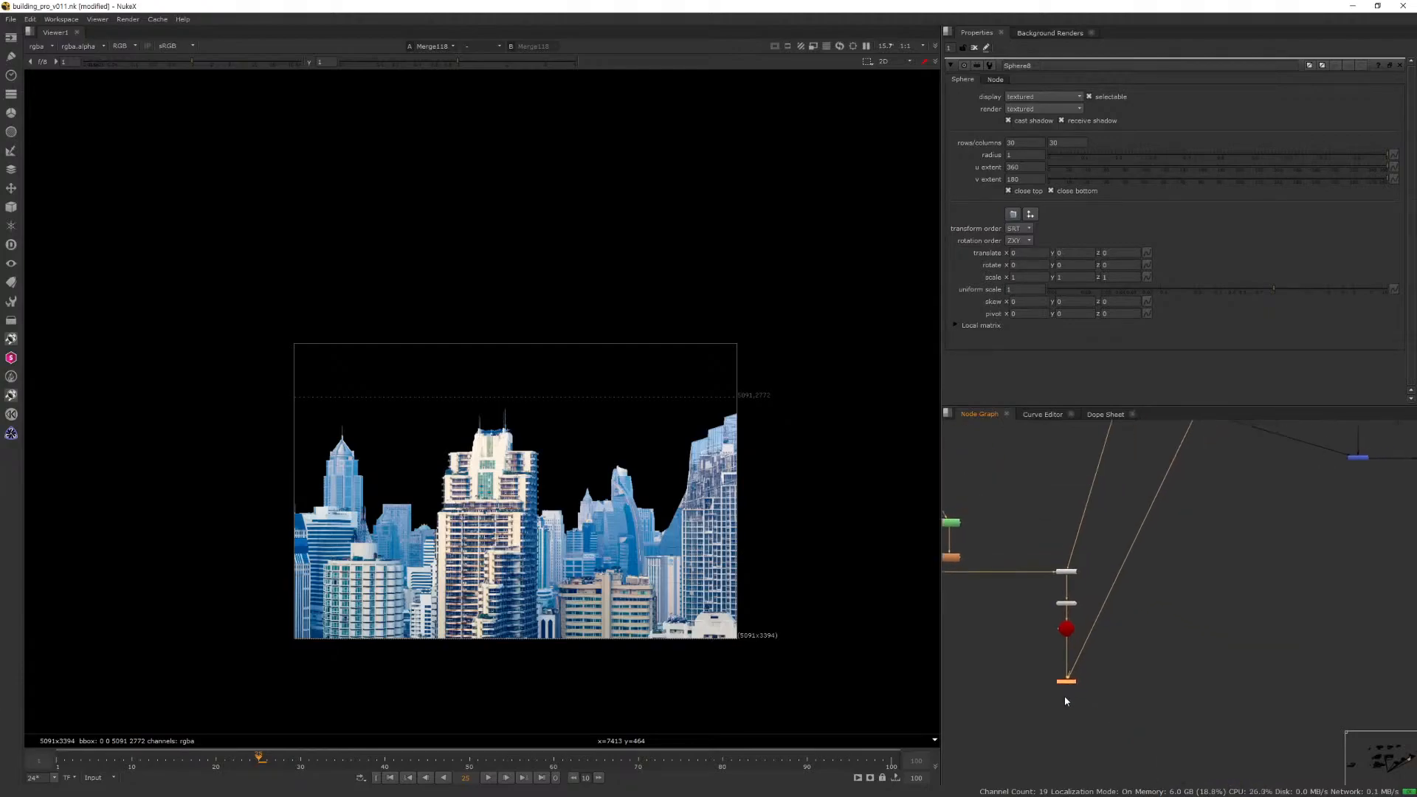
pyautogui.press('1')
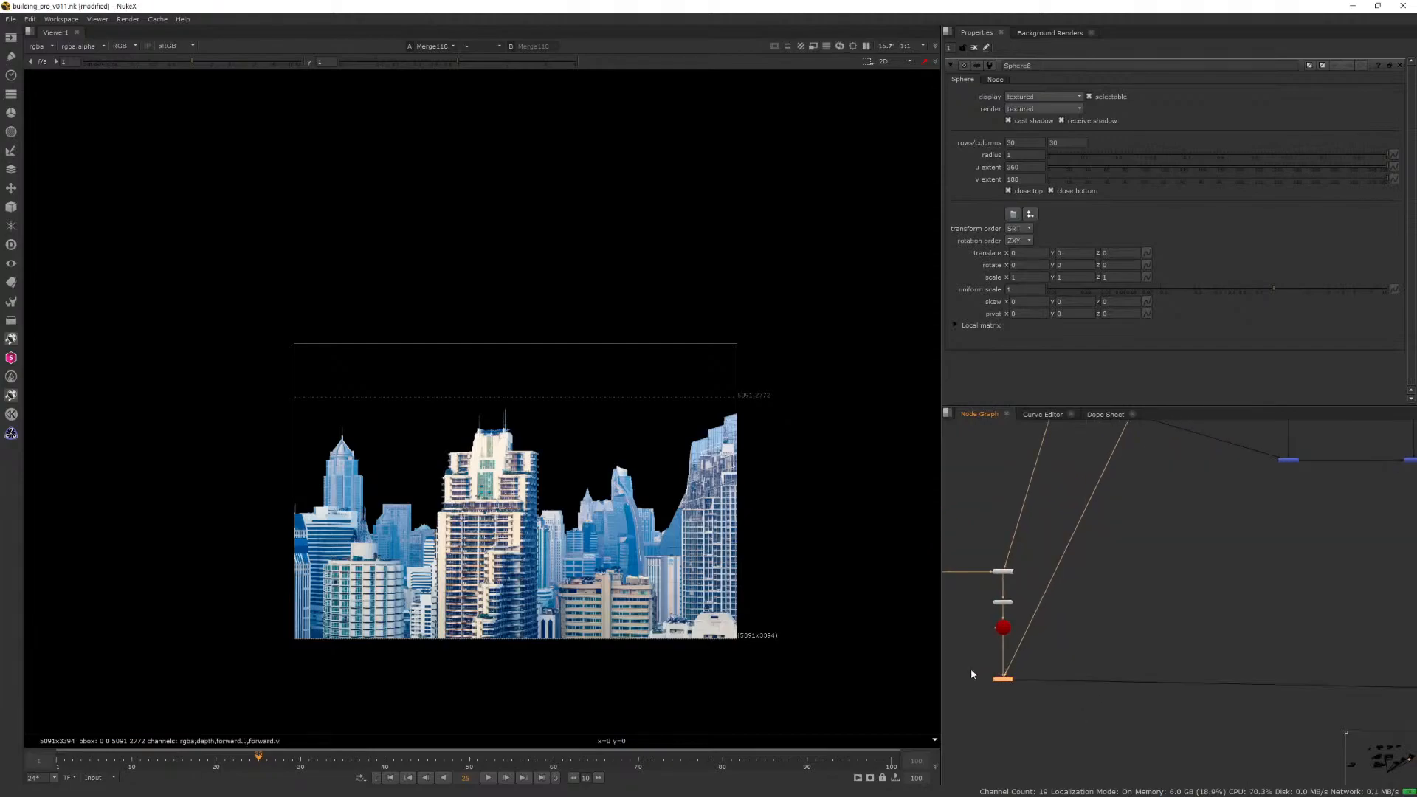
pyautogui.moveTo(796, 661); pyautogui.dragTo(804, 668, button='middle')
pyautogui.press('Tab')
pyautogui.scroll(-5, 763, 672)
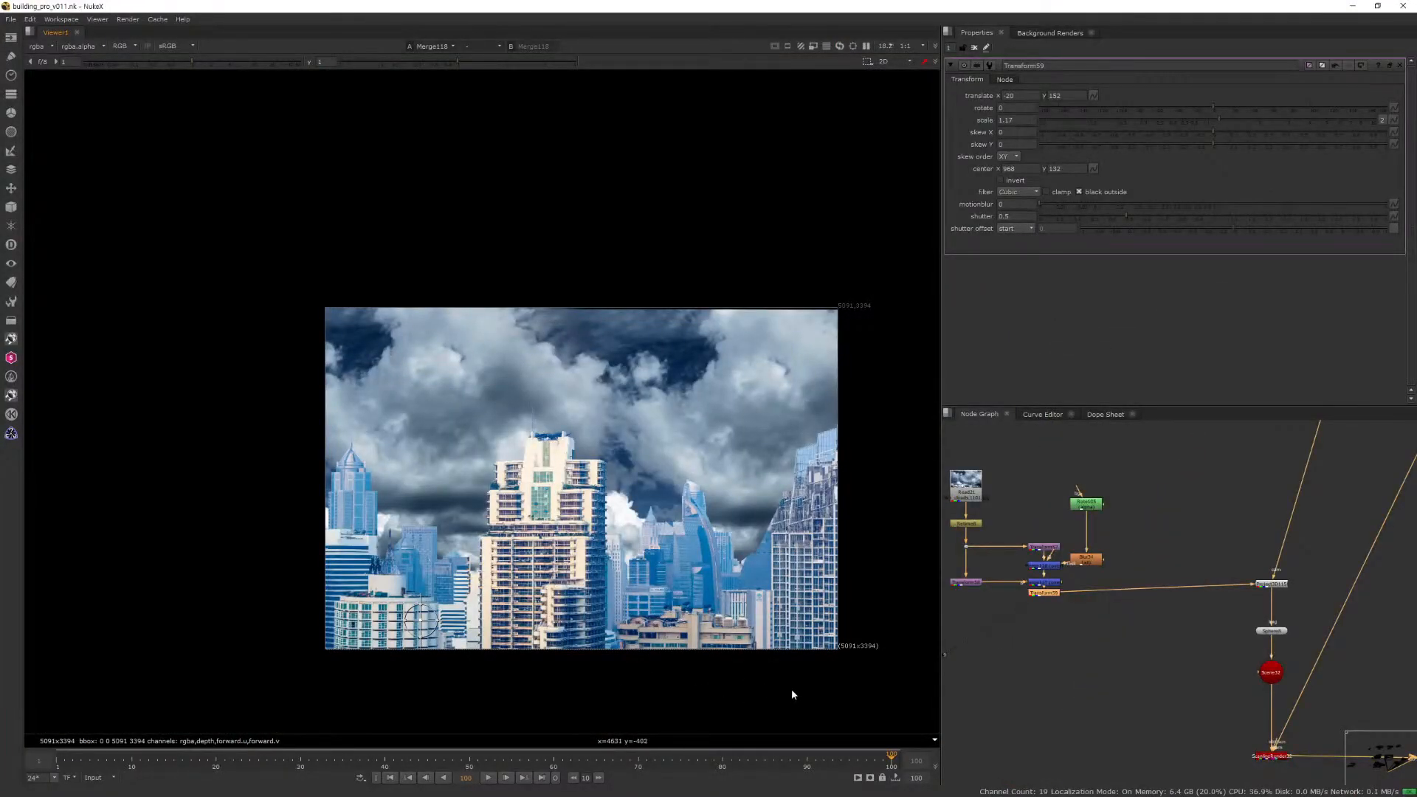
pyautogui.moveTo(764, 685); pyautogui.dragTo(703, 678, button='middle')
pyautogui.moveTo(866, 760); pyautogui.dragTo(552, 772)
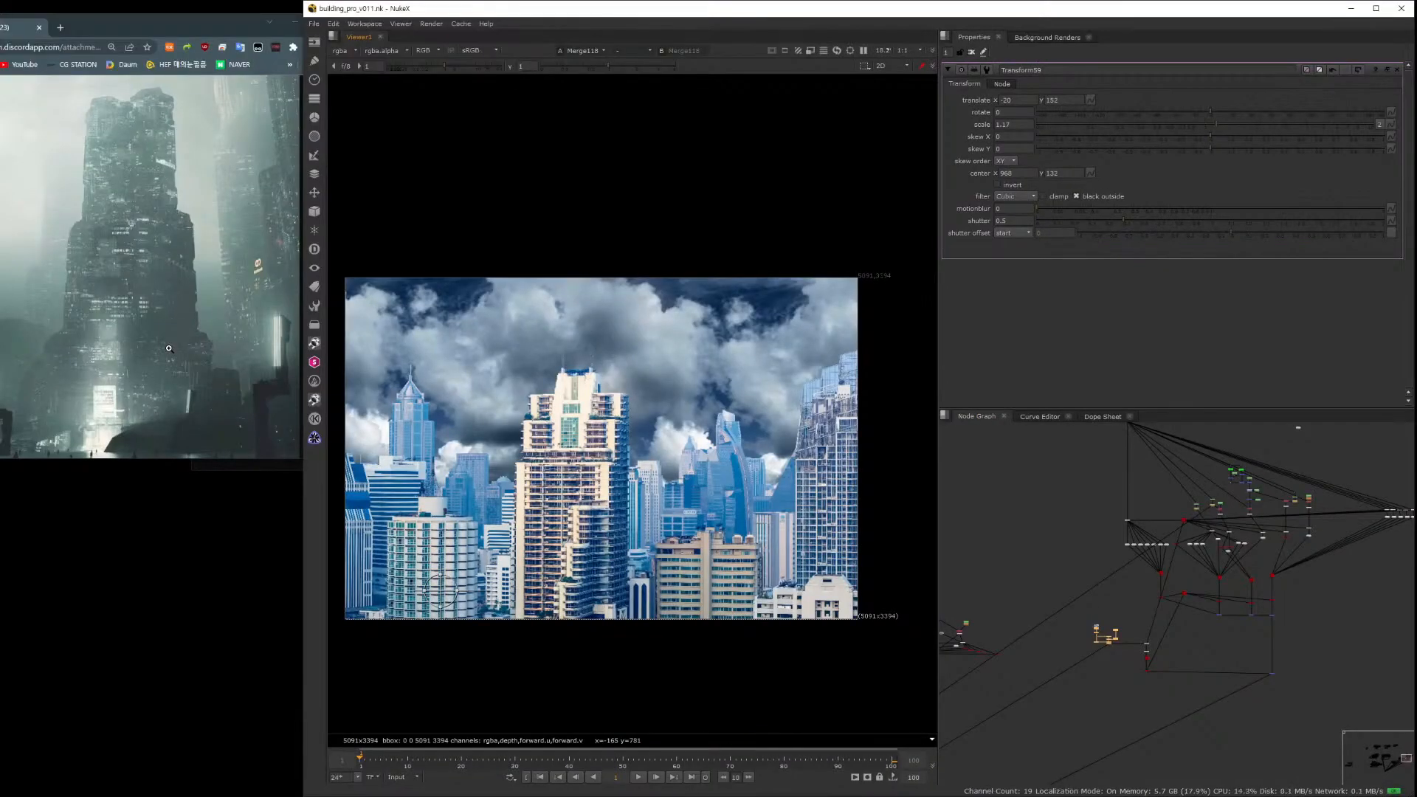
# Place the misty green skyscraper reference beside the composite and compare it with the central tower up close.
pyautogui.scroll(3, 547, 574)
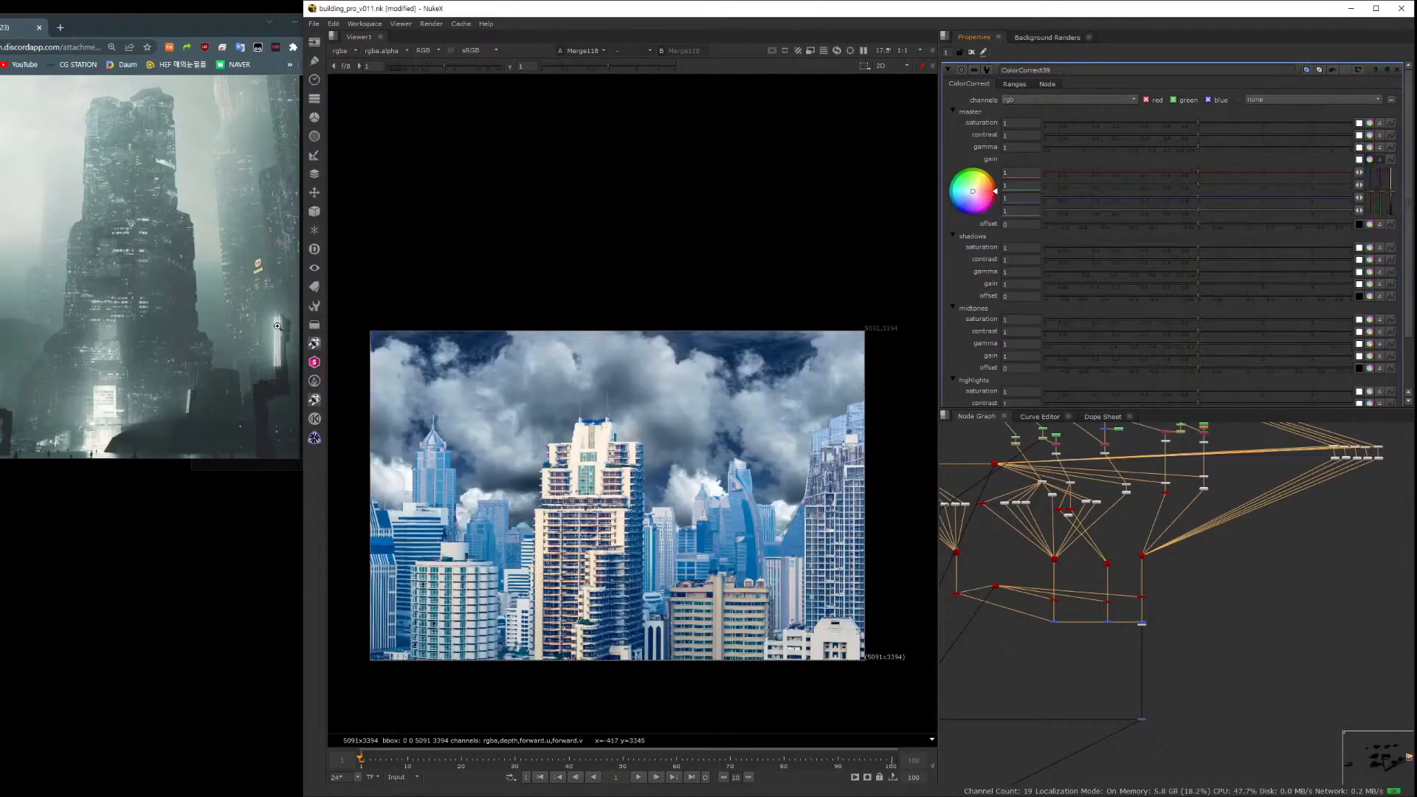
pyautogui.moveTo(33, 466); pyautogui.dragTo(217, 437)
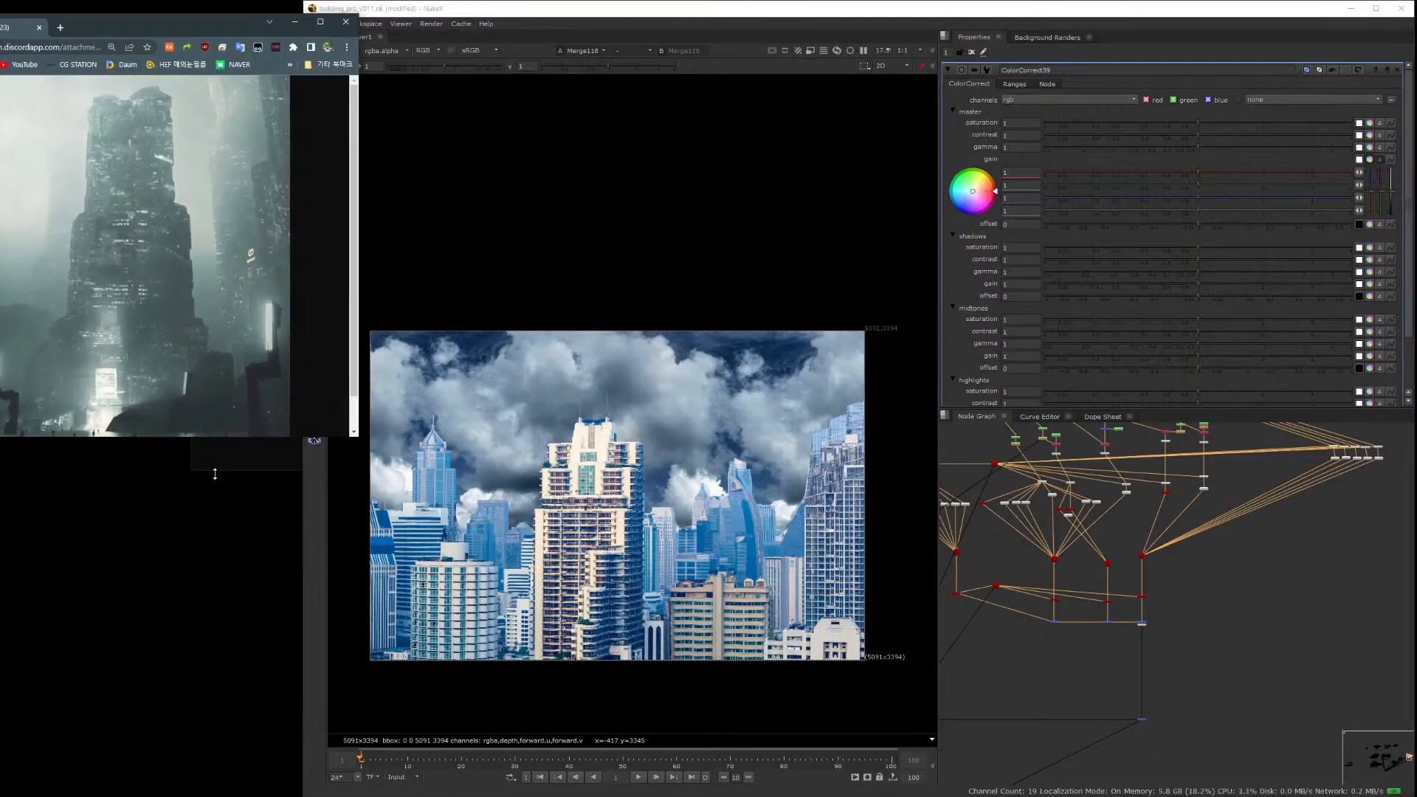
pyautogui.click(583, 456)
pyautogui.scroll(5, 583, 456)
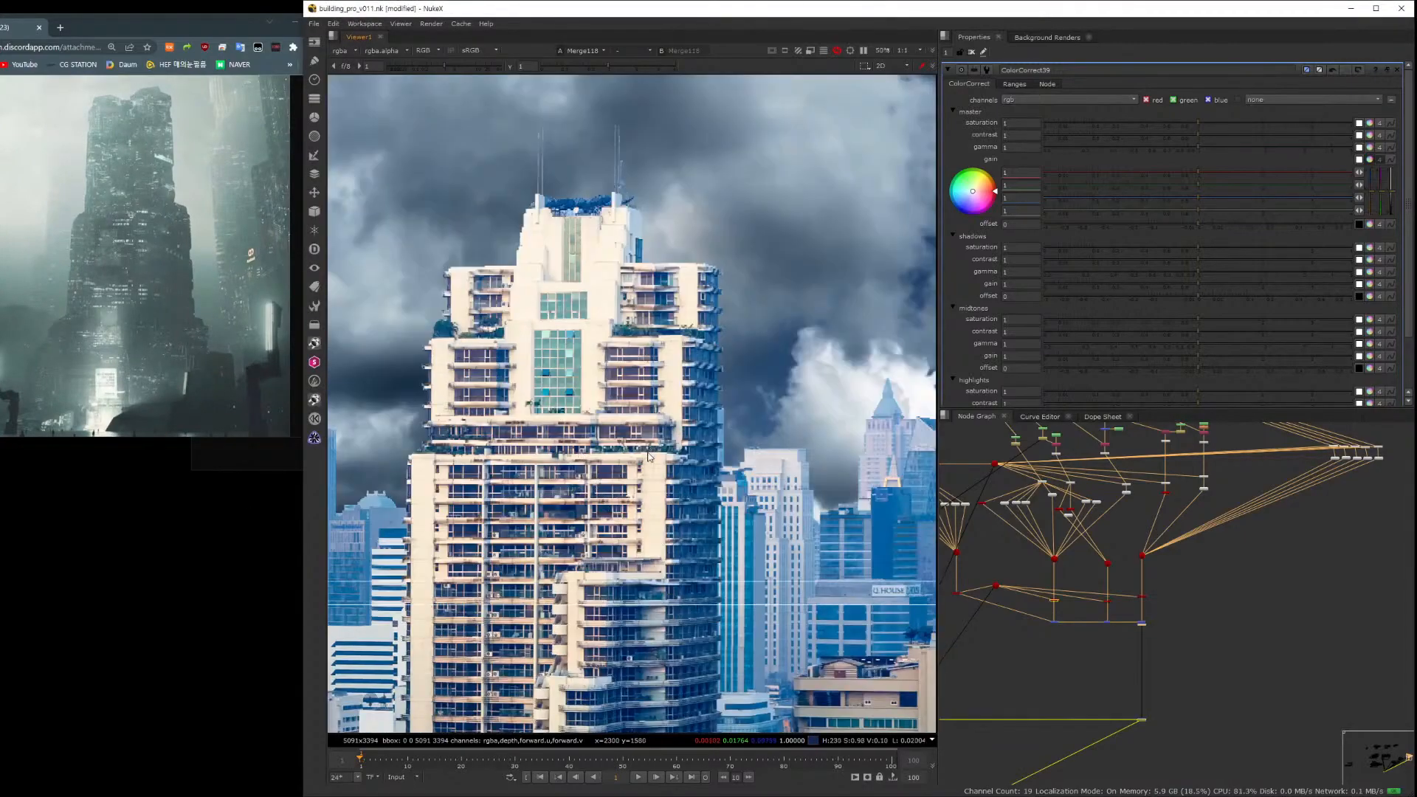
pyautogui.scroll(5, 648, 456)
# Grade the rendered buildings with saturation 0.62, contrast 0.57 and gain 0.465 red, 0.64 green, 0.51 blue.
pyautogui.moveTo(1177, 505); pyautogui.dragTo(1026, 590, button='middle')
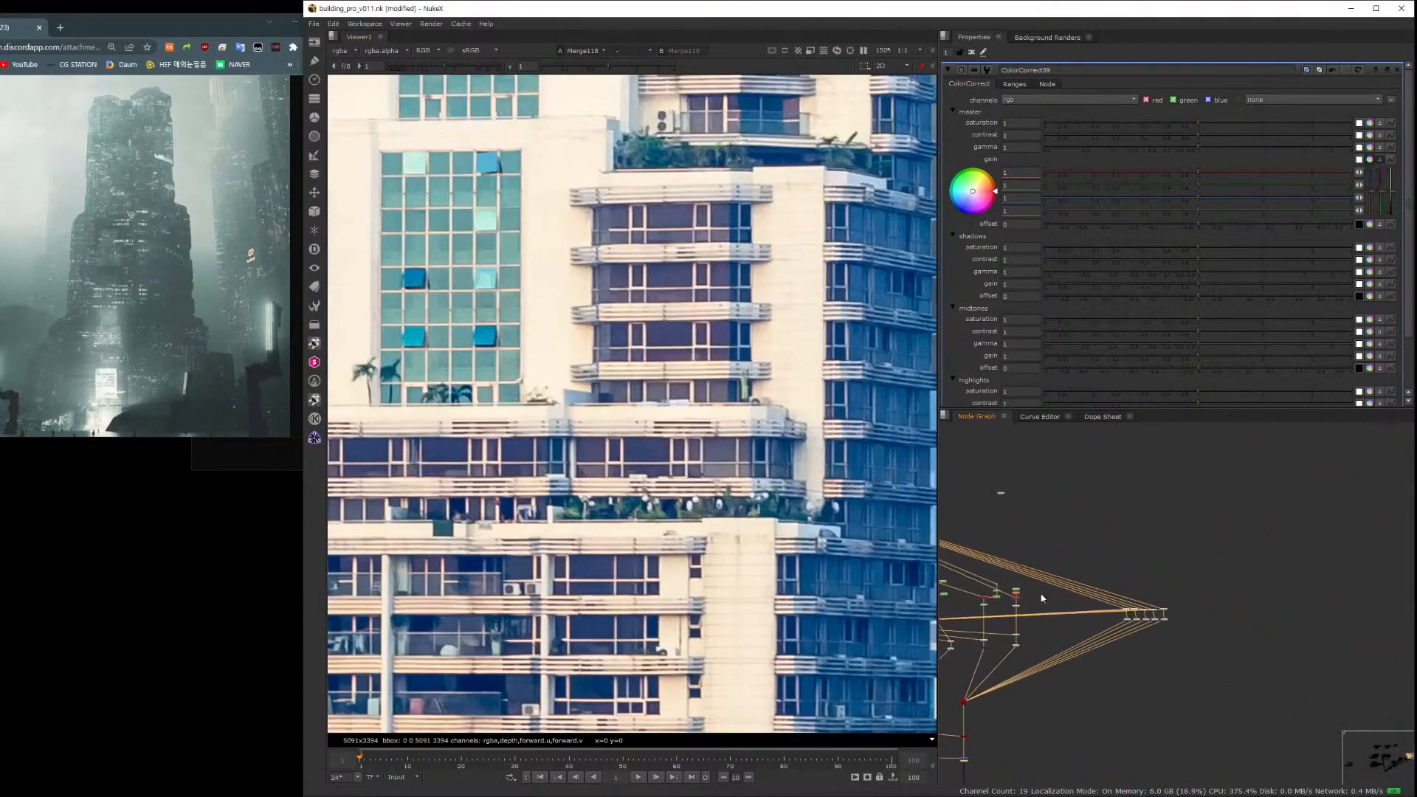
pyautogui.scroll(3, 1129, 609)
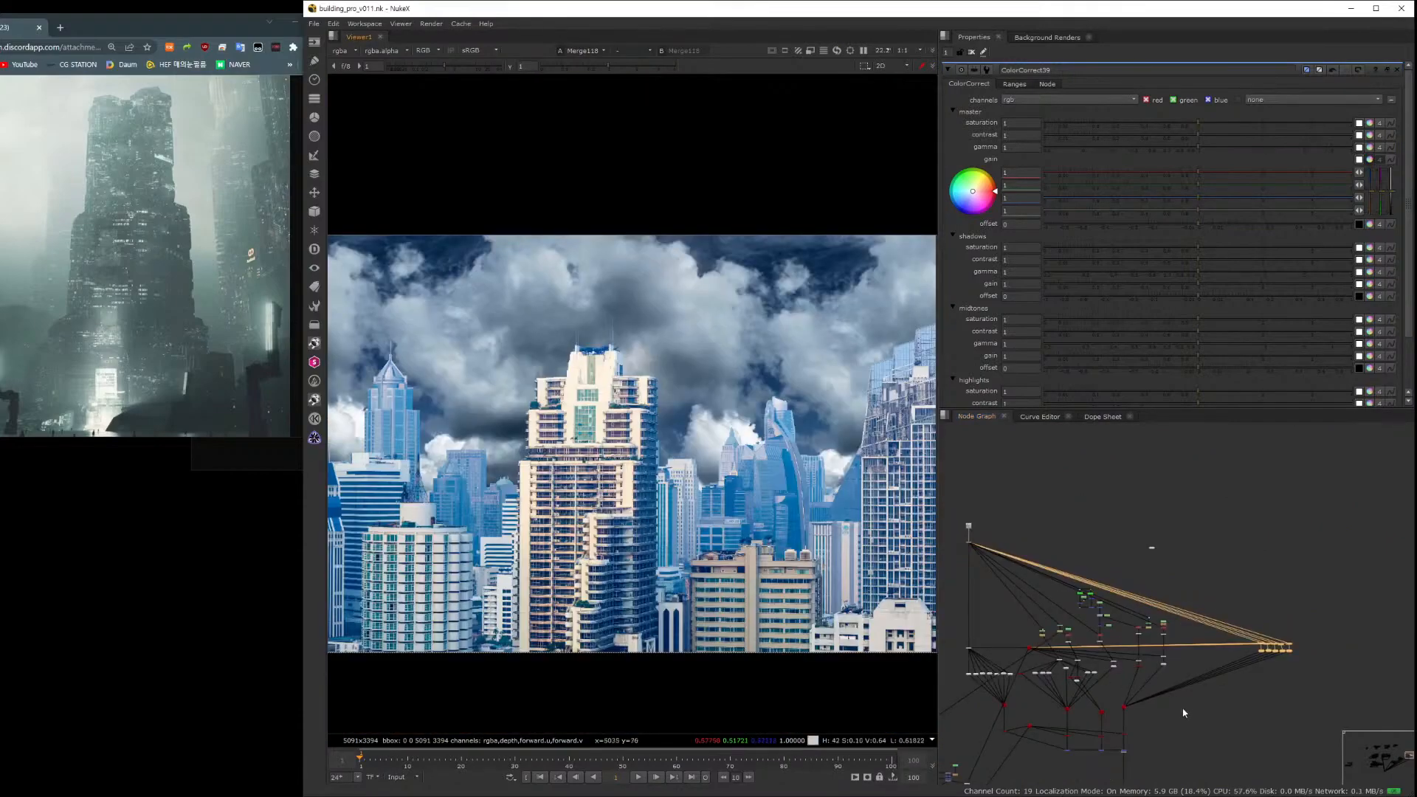
pyautogui.moveTo(1183, 712); pyautogui.dragTo(1163, 633, button='middle')
pyautogui.scroll(5, 1157, 620)
pyautogui.click(1043, 609)
pyautogui.moveTo(1185, 197); pyautogui.dragTo(1181, 206)
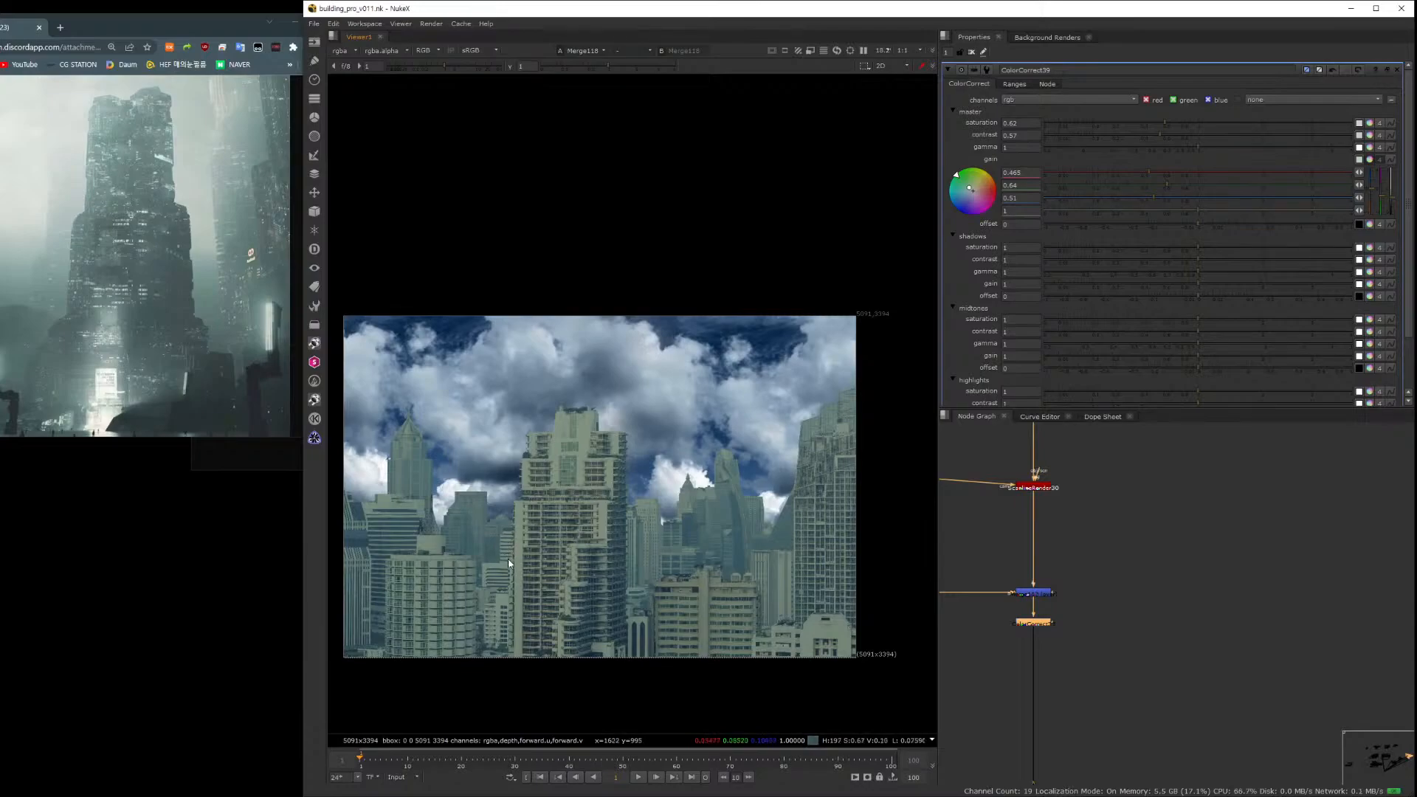
# Branch a luminance Keyer off the buildings' render and use it to mask a second ColorCorrect below the first.
pyautogui.click(1114, 623)
pyautogui.press('Tab')
pyautogui.write('ke')
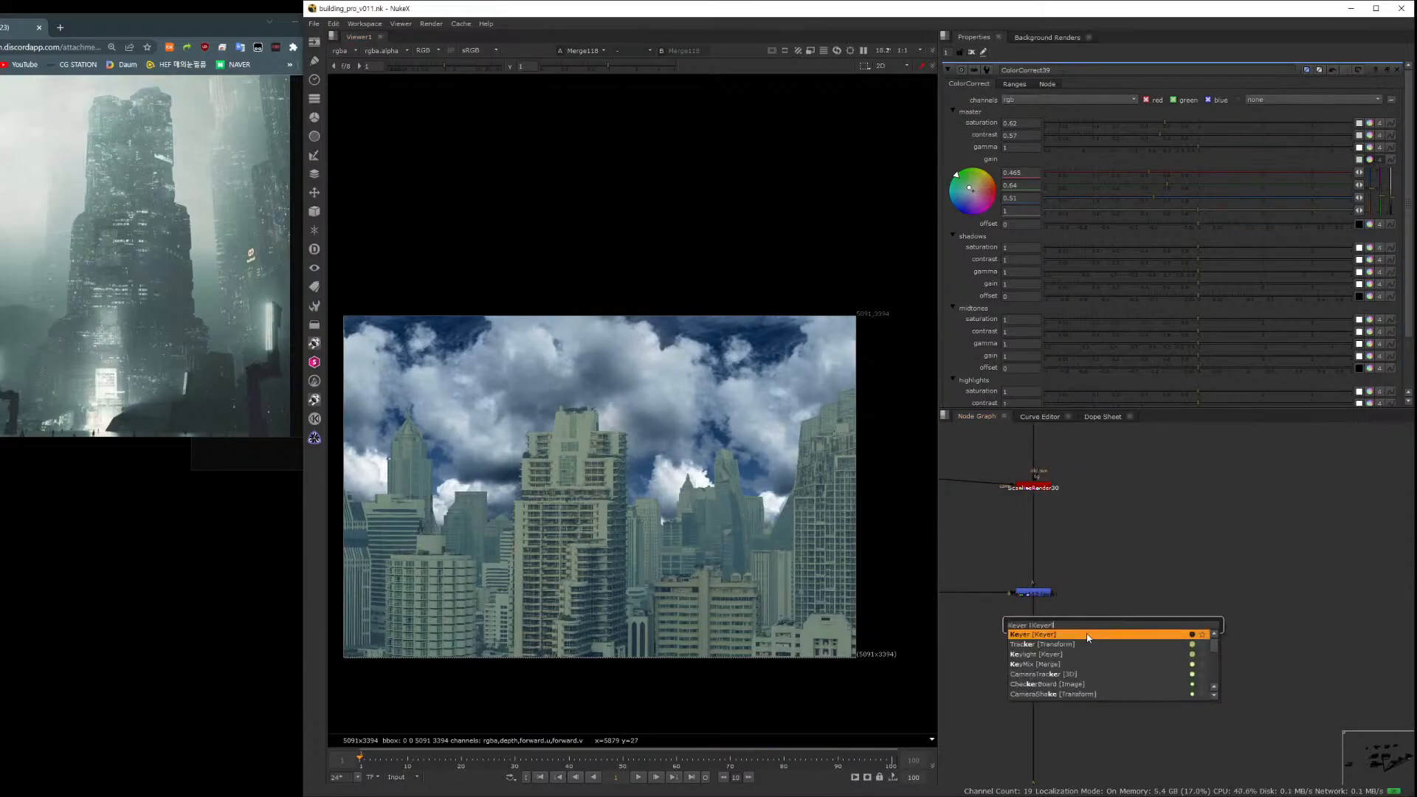
pyautogui.press('Return')
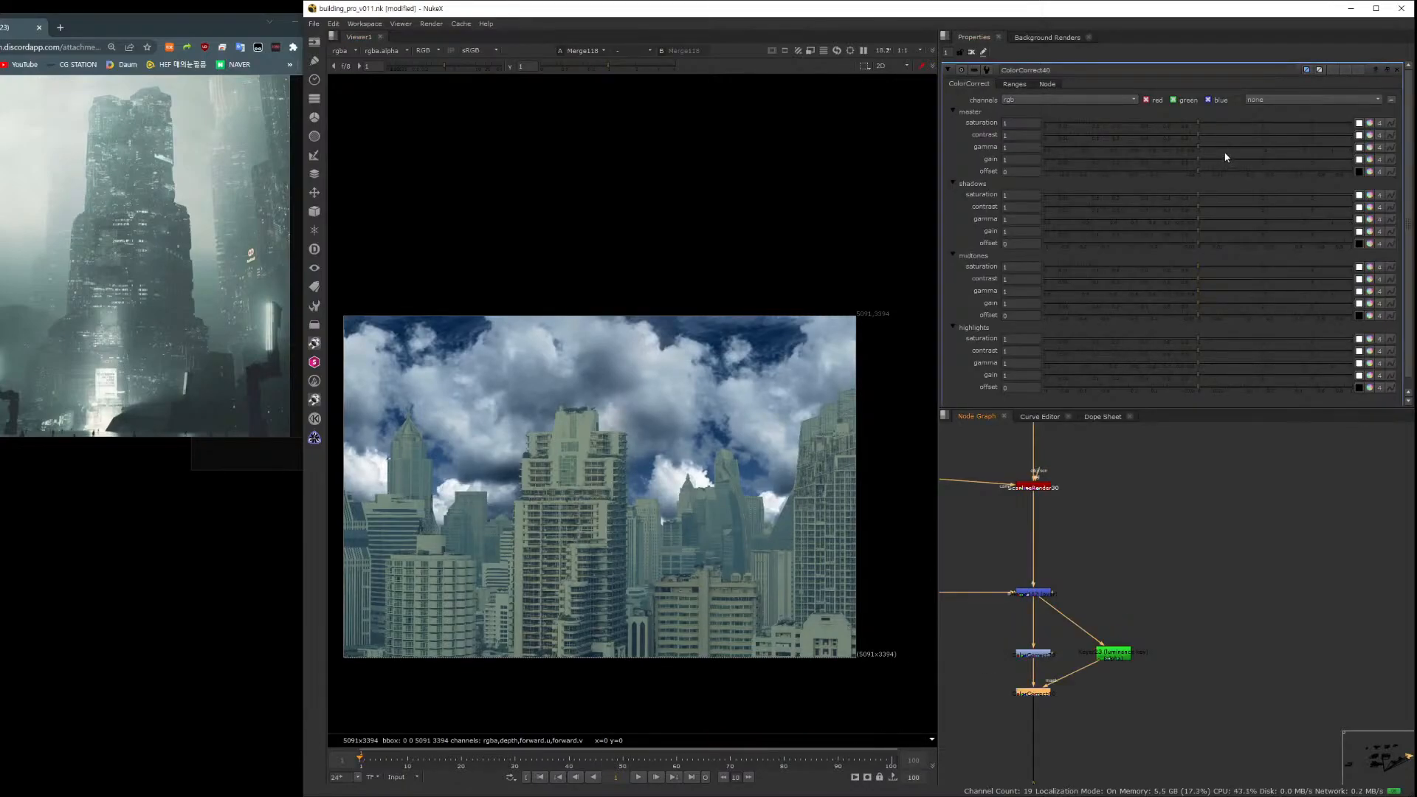
# Narrow the luminance key to A about 0.56 and B 1, toggle the masked ColorCorrect to compare, and save the script.
pyautogui.doubleClick(1107, 654)
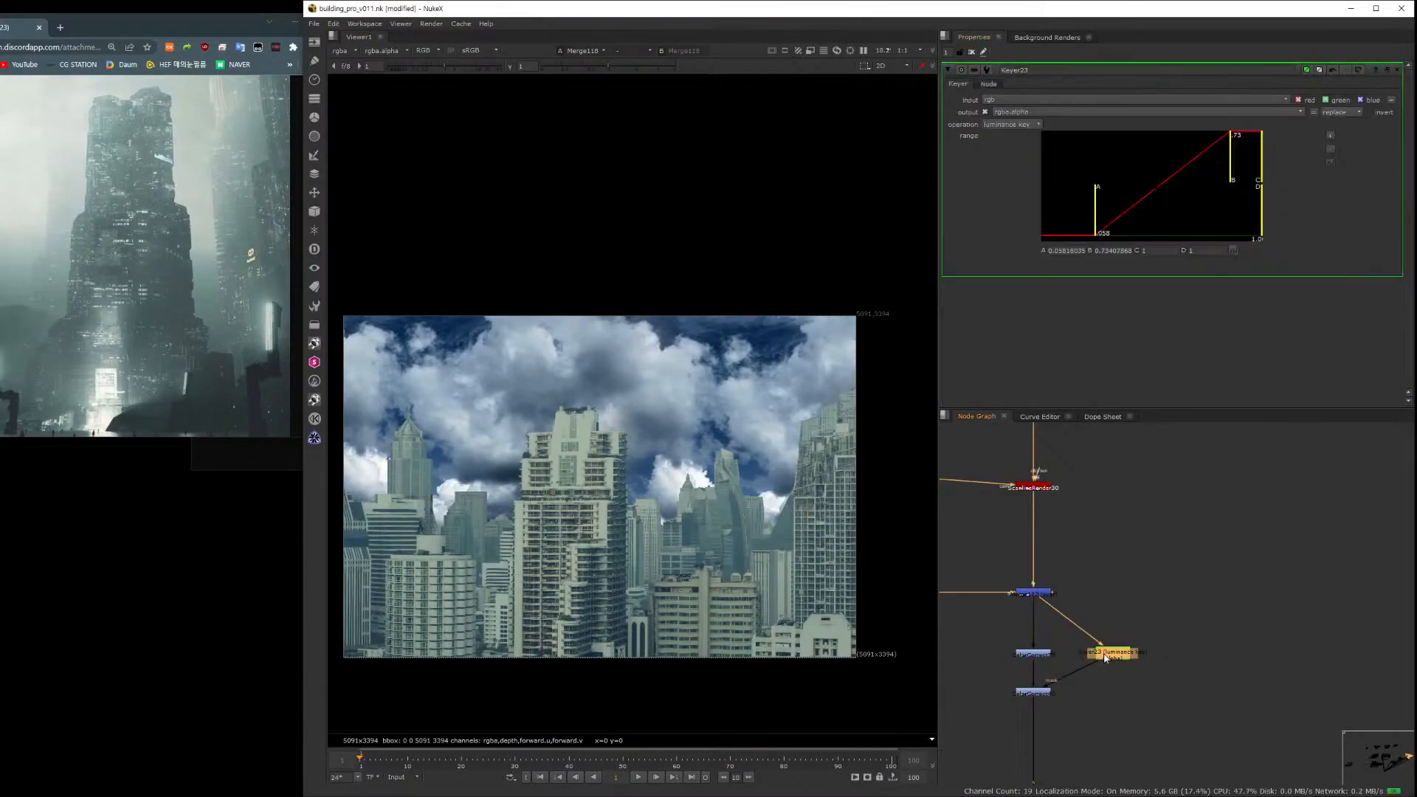
pyautogui.moveTo(1095, 222); pyautogui.dragTo(1162, 223)
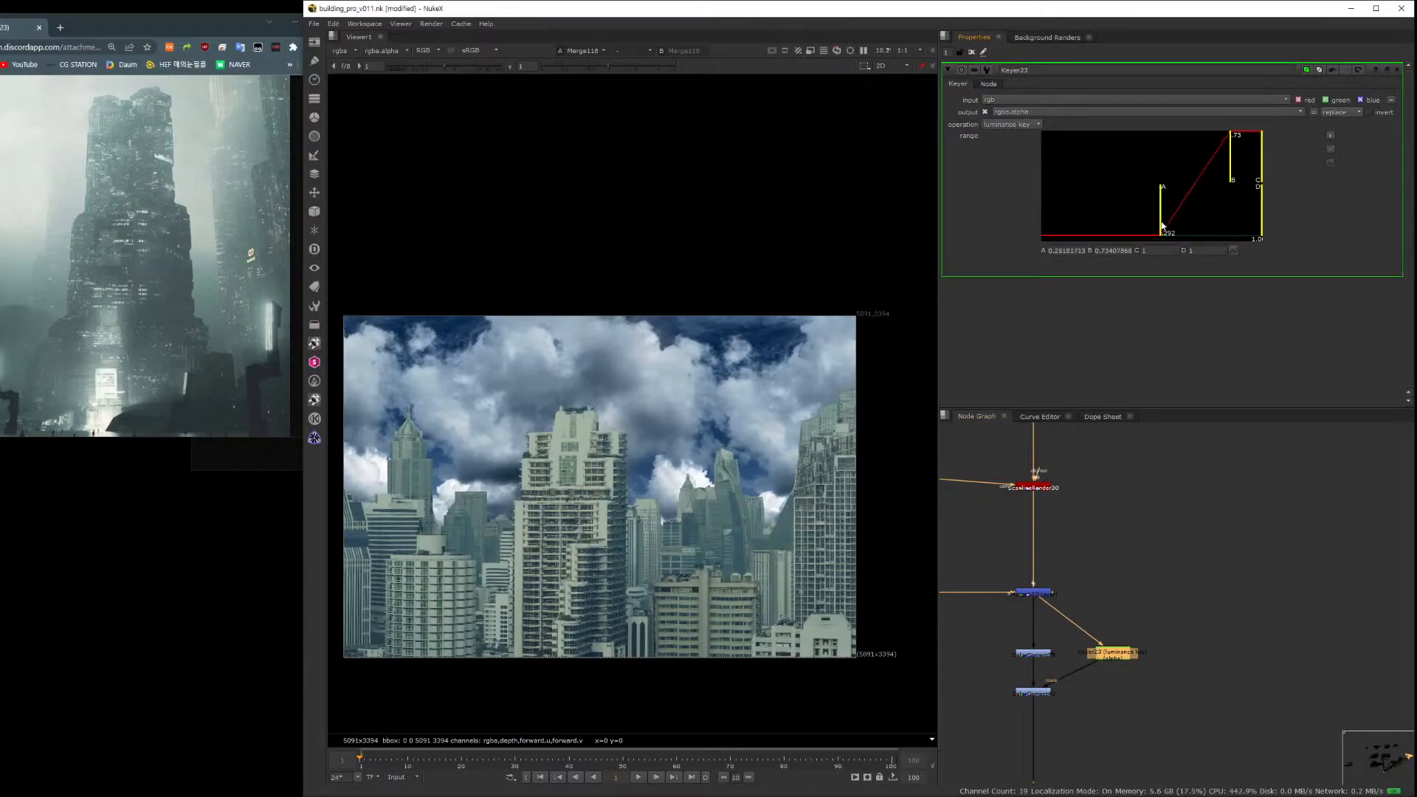
pyautogui.press('d')
pyautogui.press('d')
pyautogui.press('d')
pyautogui.press('d')
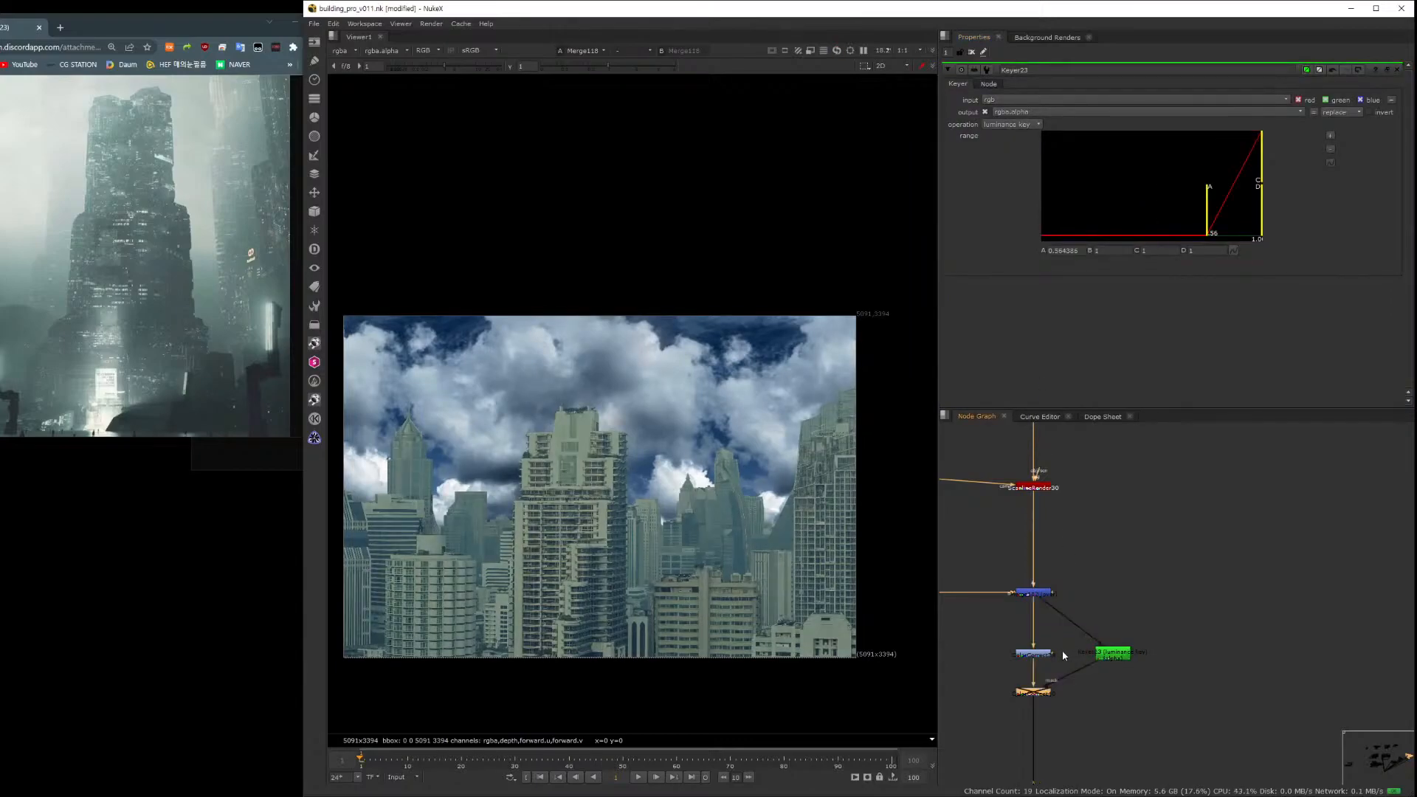
pyautogui.hotkey('ctrl', 's')
# Grade the sky image with contrast 0.18 and gain 1.74, lowering the red gain to about 1.36.
pyautogui.moveTo(683, 477); pyautogui.dragTo(701, 502, button='middle')
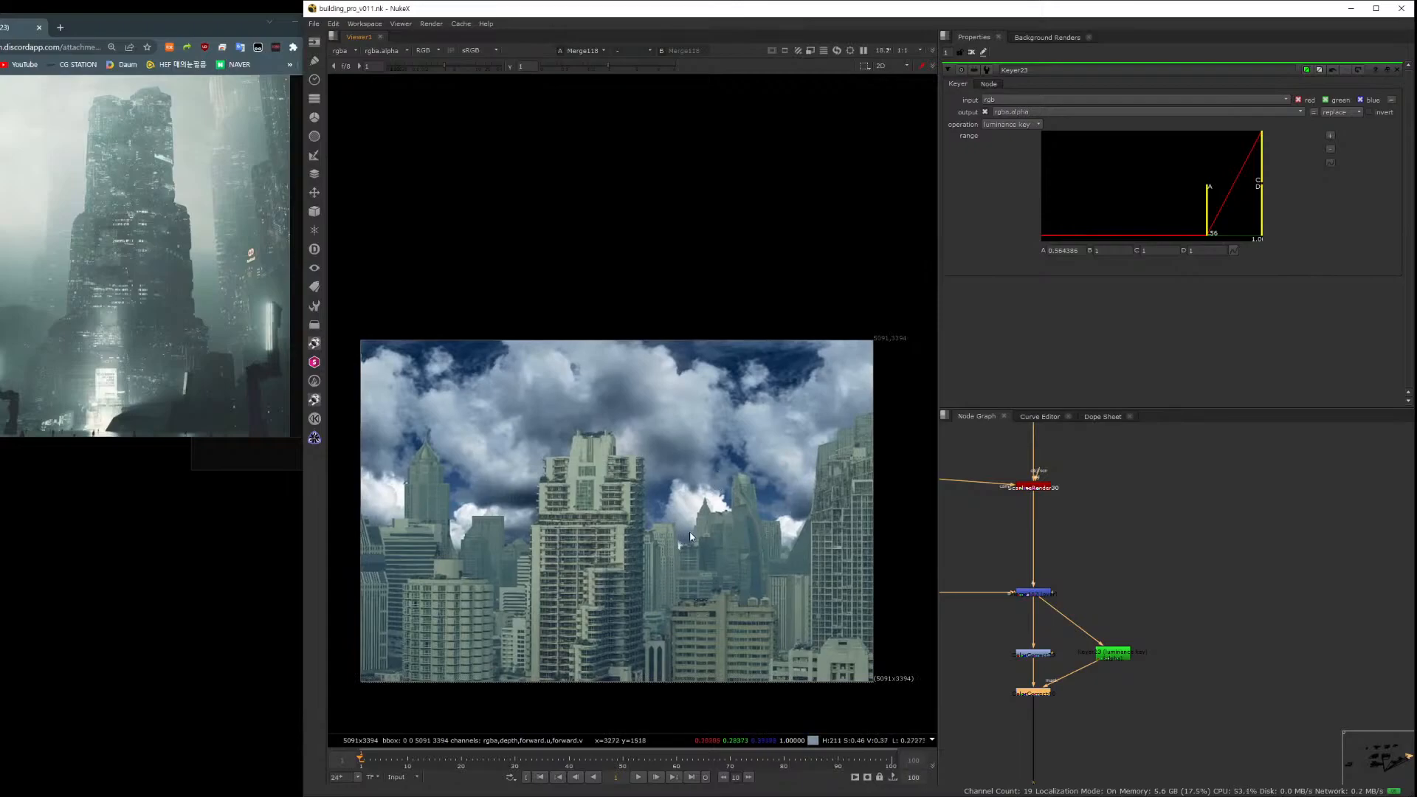
pyautogui.scroll(-4, 1152, 606)
pyautogui.moveTo(1069, 667); pyautogui.dragTo(1141, 617, button='middle')
pyautogui.scroll(2, 1025, 571)
pyautogui.scroll(3, 1129, 665)
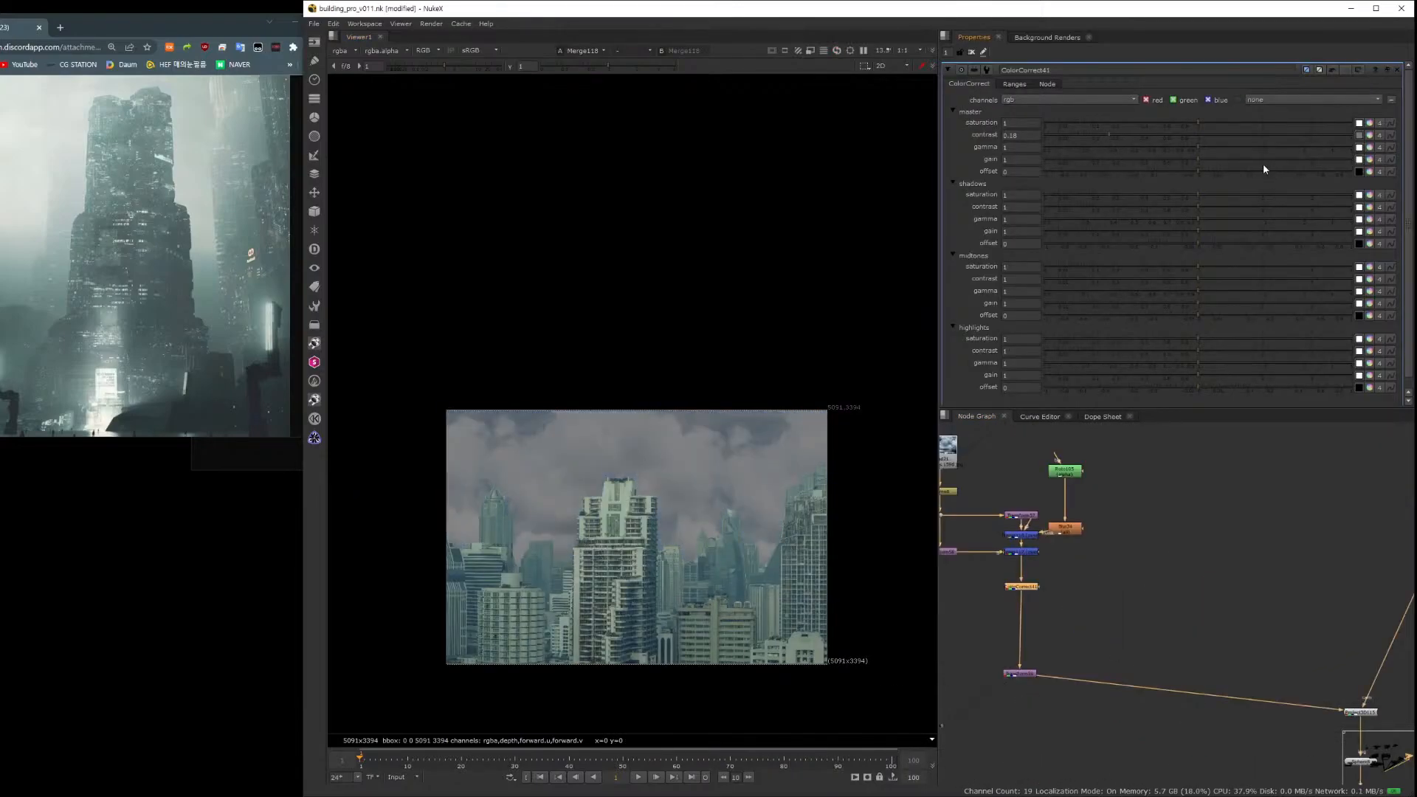
pyautogui.click(1248, 162)
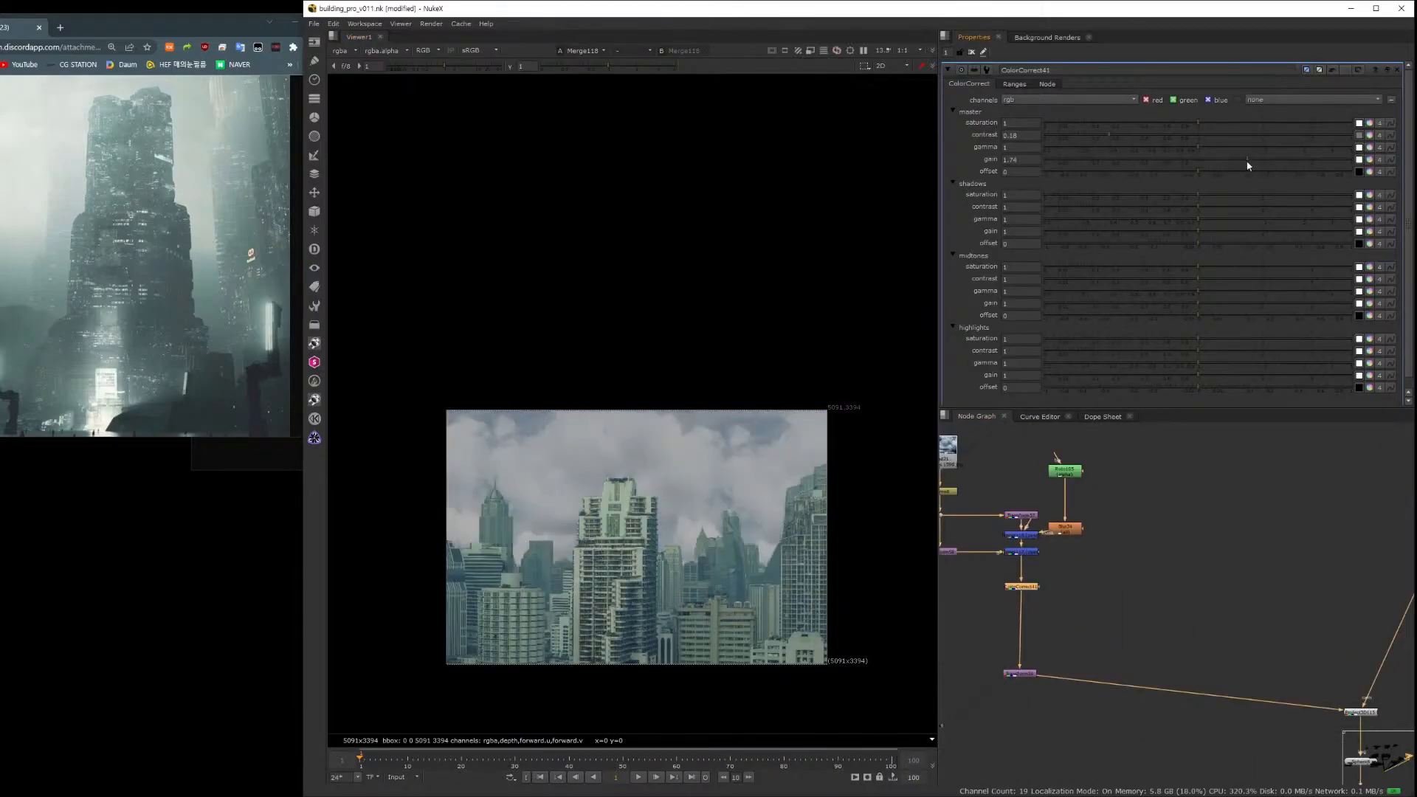
pyautogui.click(1378, 160)
pyautogui.moveTo(1247, 173); pyautogui.dragTo(1224, 175)
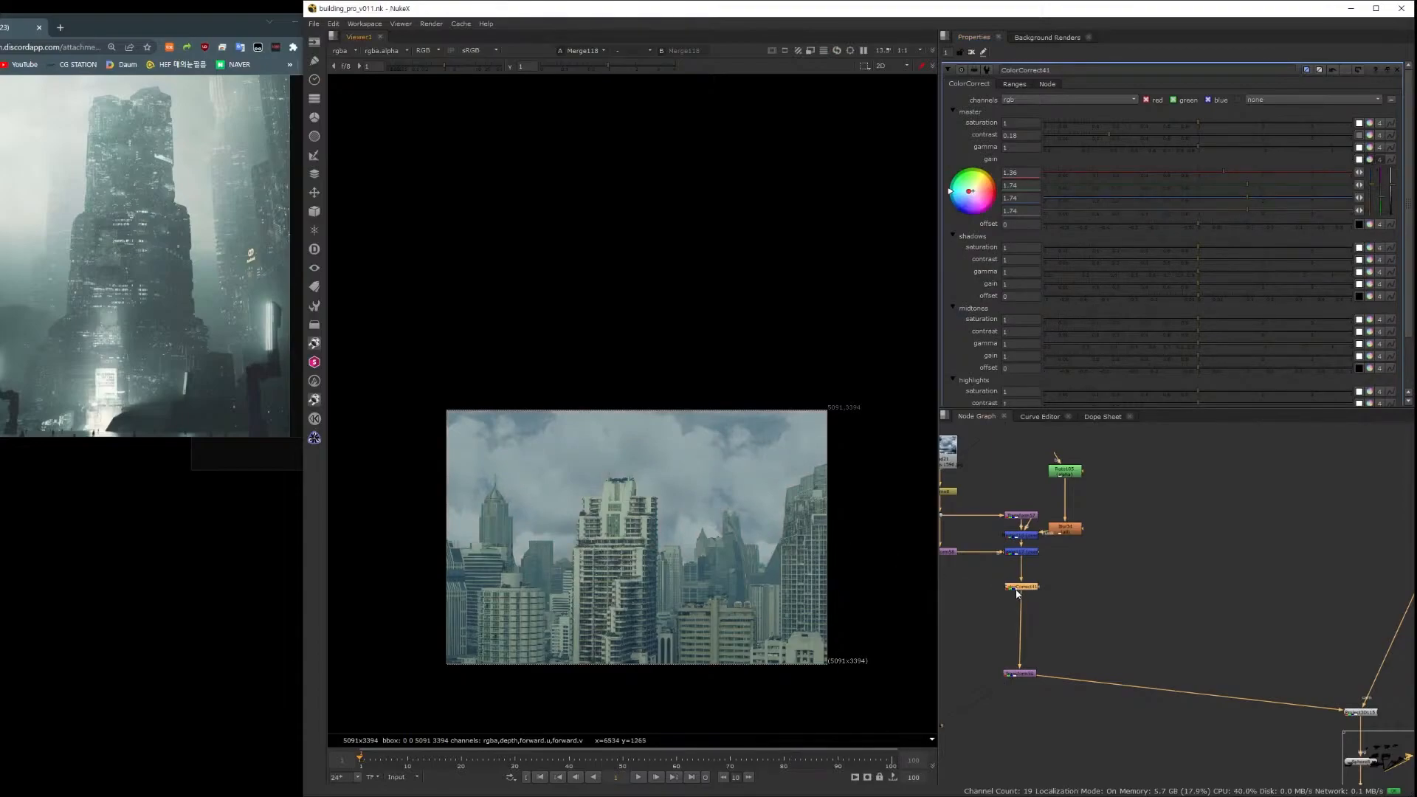
# Add a ColorCorrect masked by a blurred roto shape over the lower sky, with gain 0.295 and red gain 0.175.
pyautogui.press('c')
pyautogui.press('o')
pyautogui.moveTo(1040, 598); pyautogui.dragTo(1023, 626)
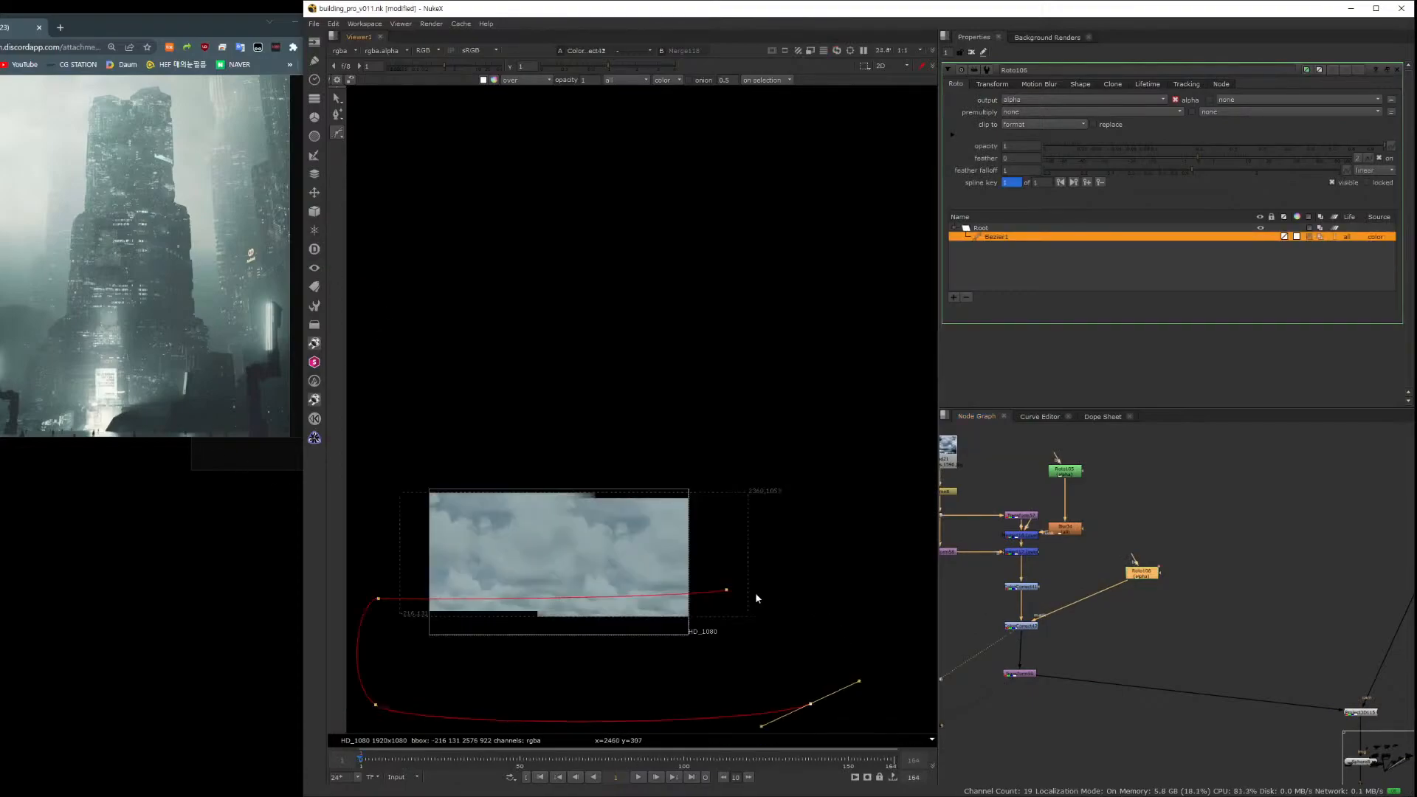
pyautogui.click(726, 590)
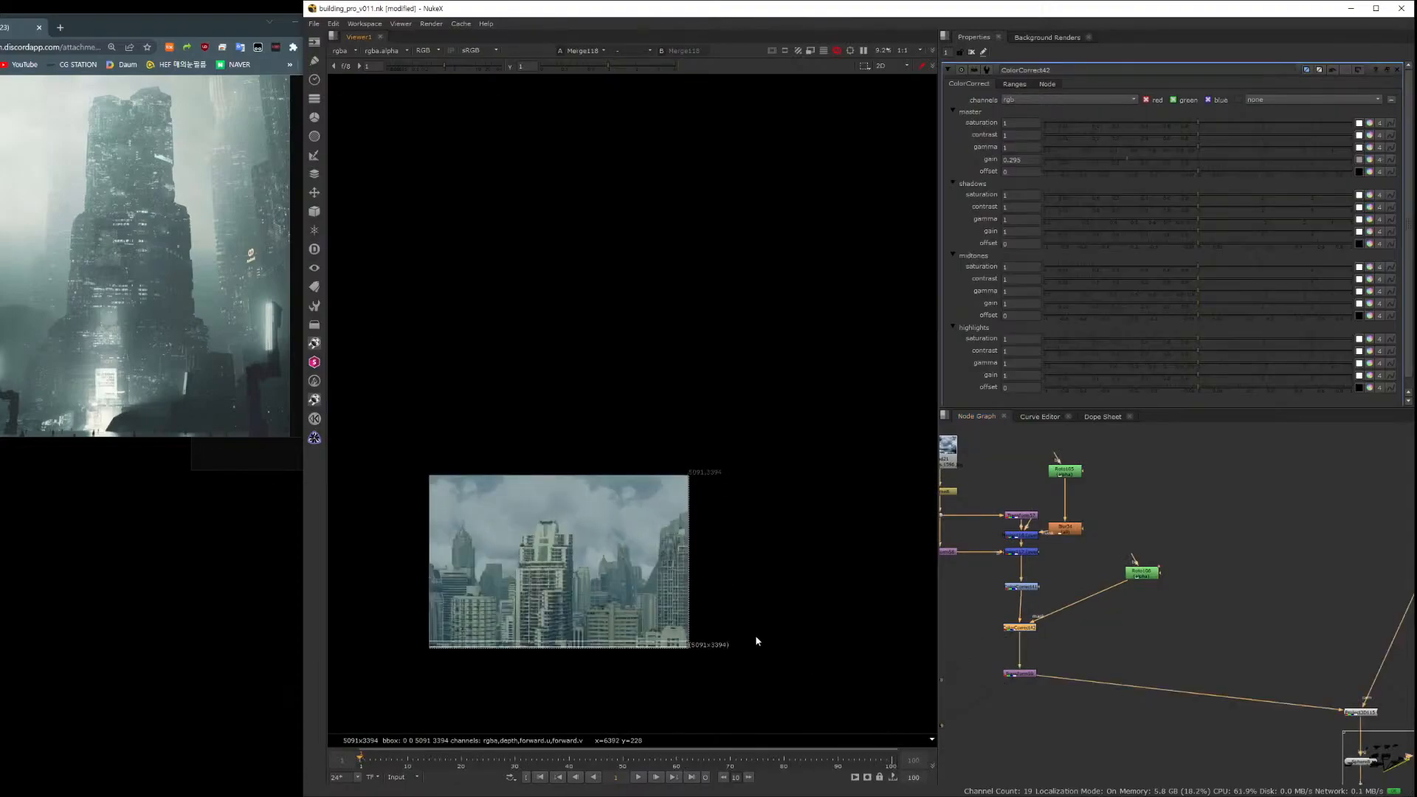
pyautogui.moveTo(1122, 575); pyautogui.dragTo(1115, 583)
pyautogui.press('b')
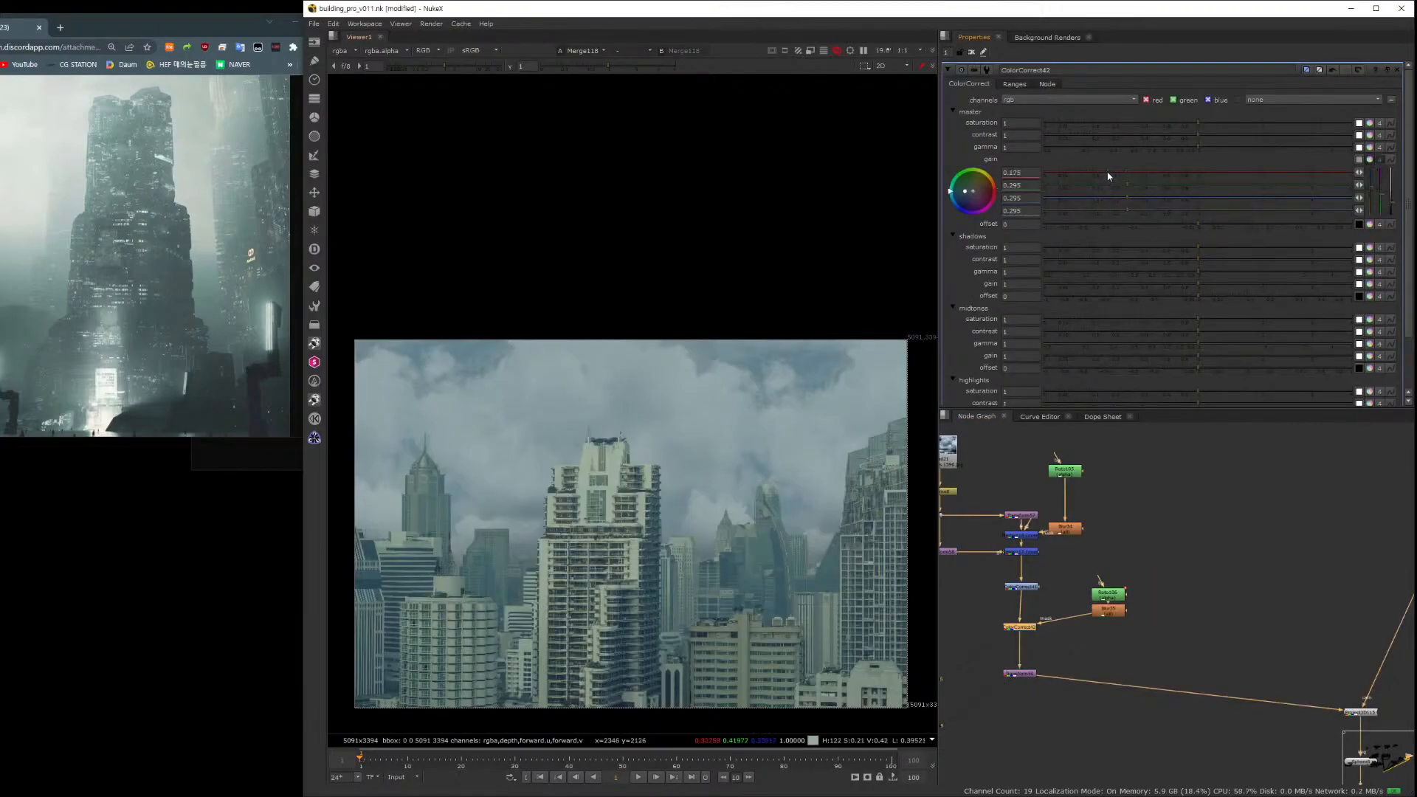
pyautogui.click(1107, 175)
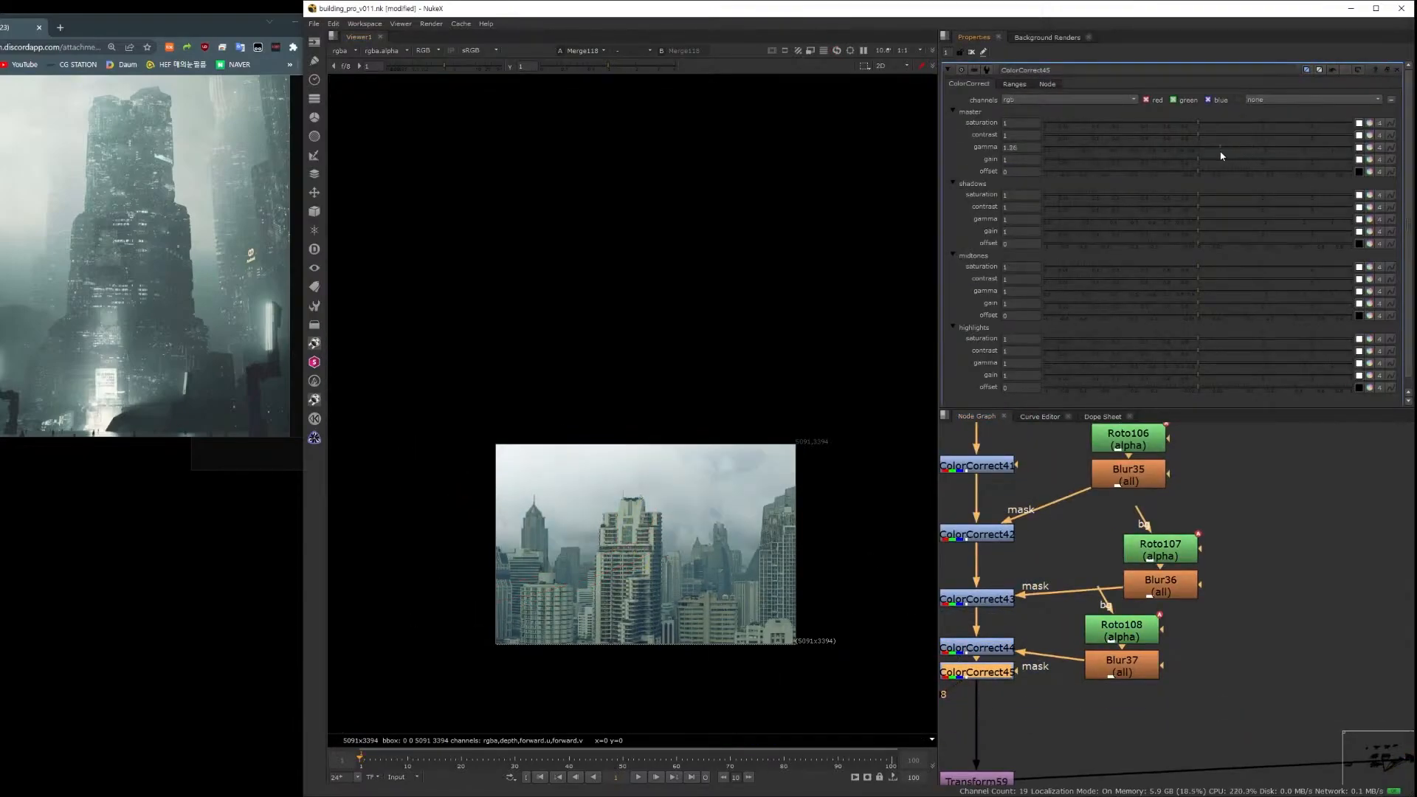
# Grade the distant buildings with saturation 0.69, contrast 0.44, gamma 1.52 and gain 1.266667 red, about 1.62 green and blue.
pyautogui.scroll(4, 664, 642)
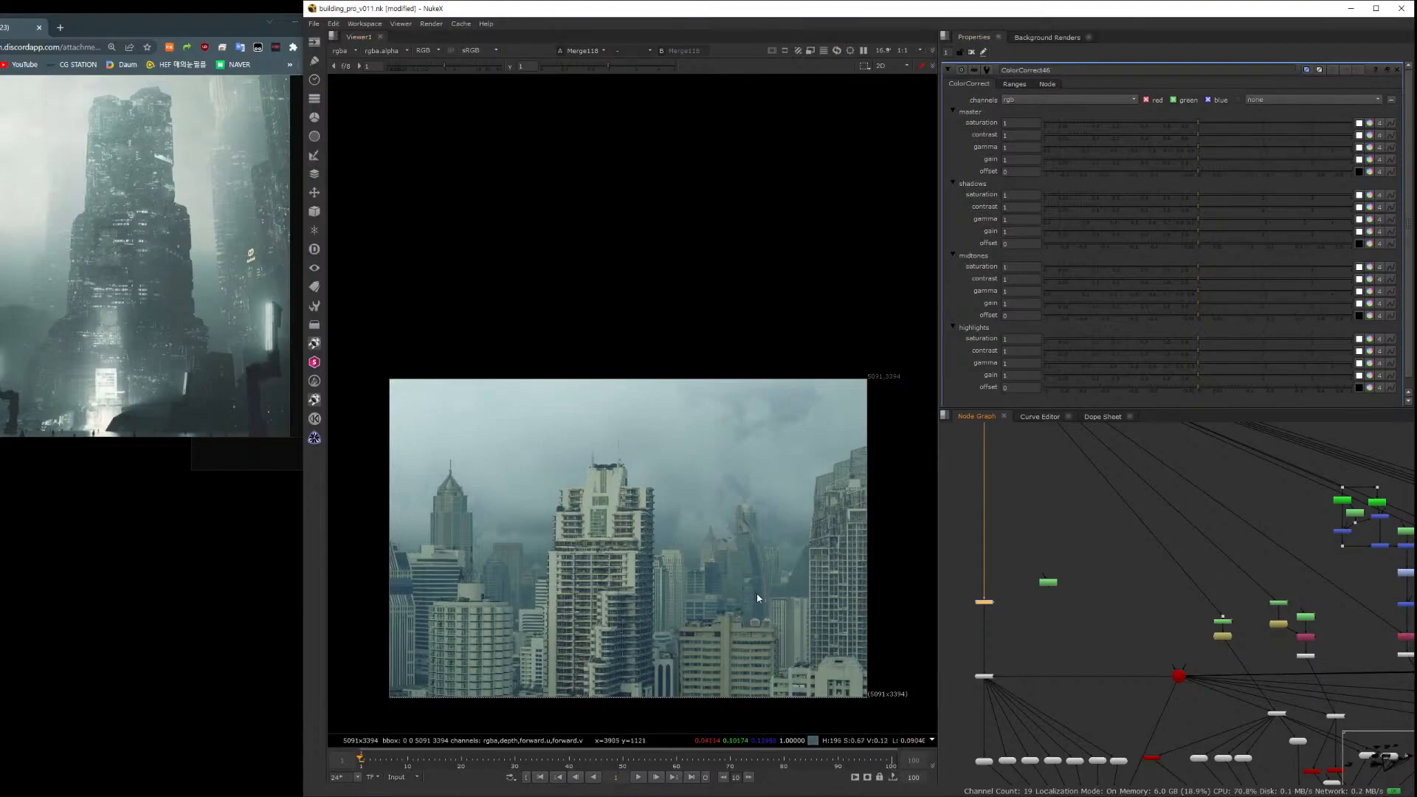
pyautogui.click(1118, 135)
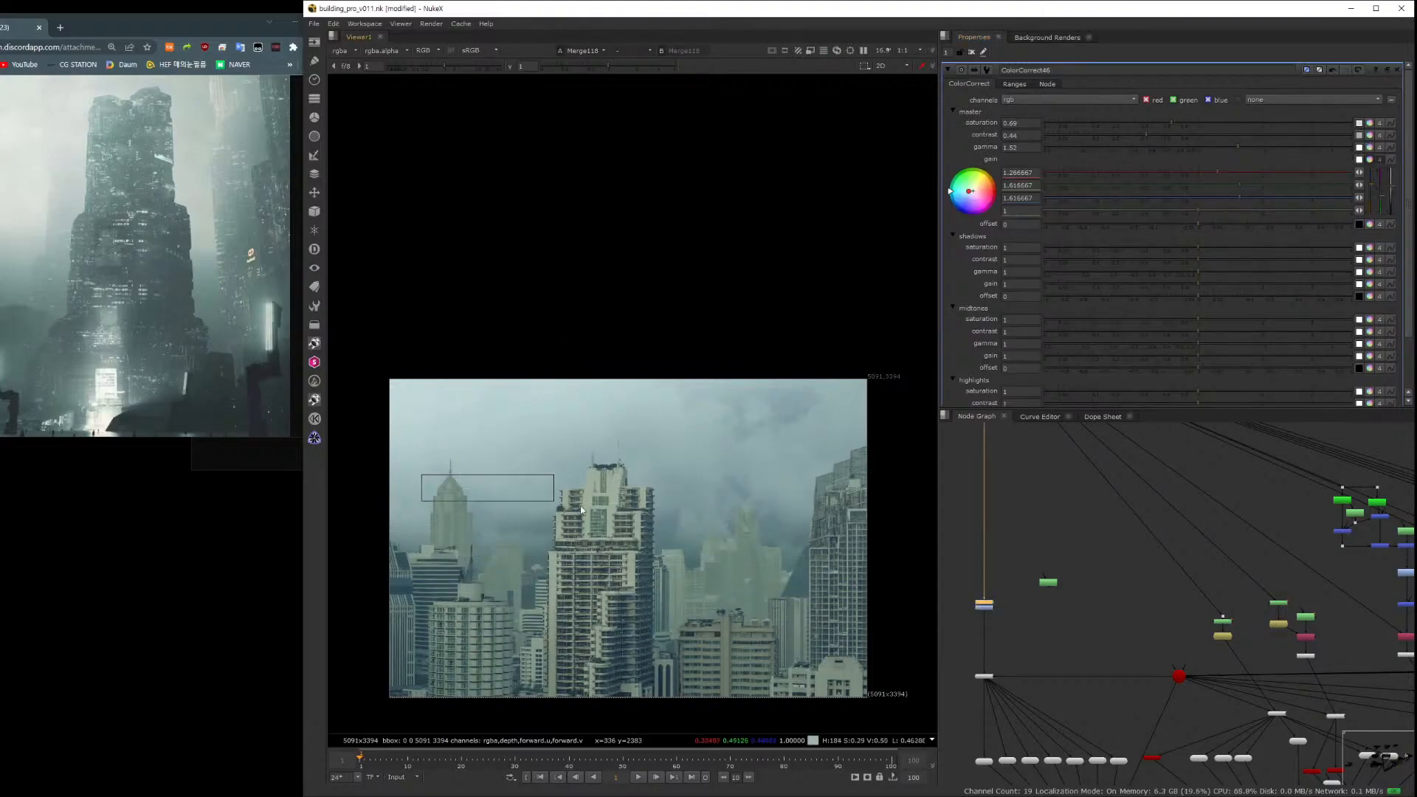
pyautogui.keyDown('ctrl'); pyautogui.keyDown('shift'); pyautogui.moveTo(764, 602); pyautogui.dragTo(437, 694); pyautogui.keyUp('shift'); pyautogui.keyUp('ctrl')
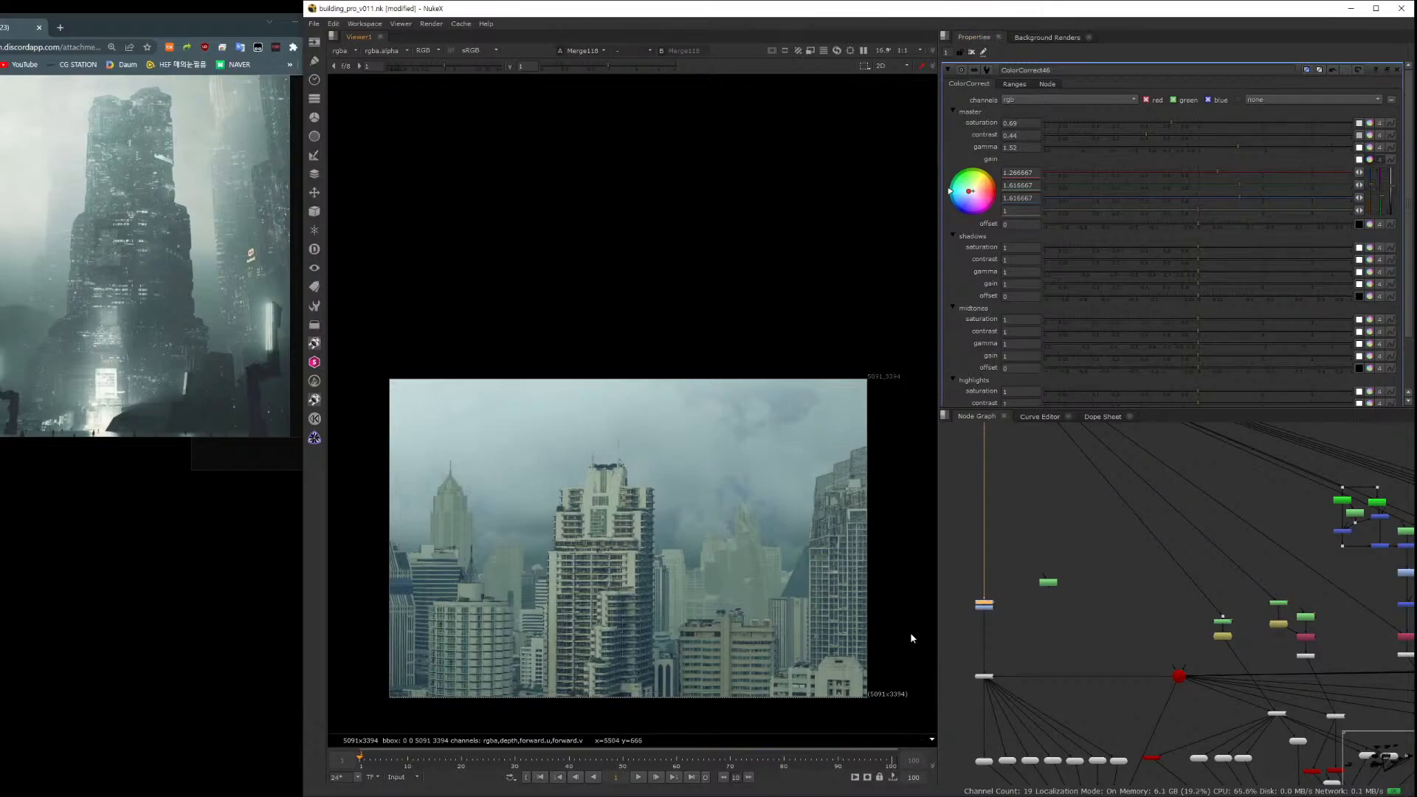
# Paste a roto mask for the building grade, reshape its upper edge across the mid-height of the buildings, and blur it by 300.
pyautogui.scroll(3, 1010, 605)
pyautogui.hotkey('ctrl', 'v')
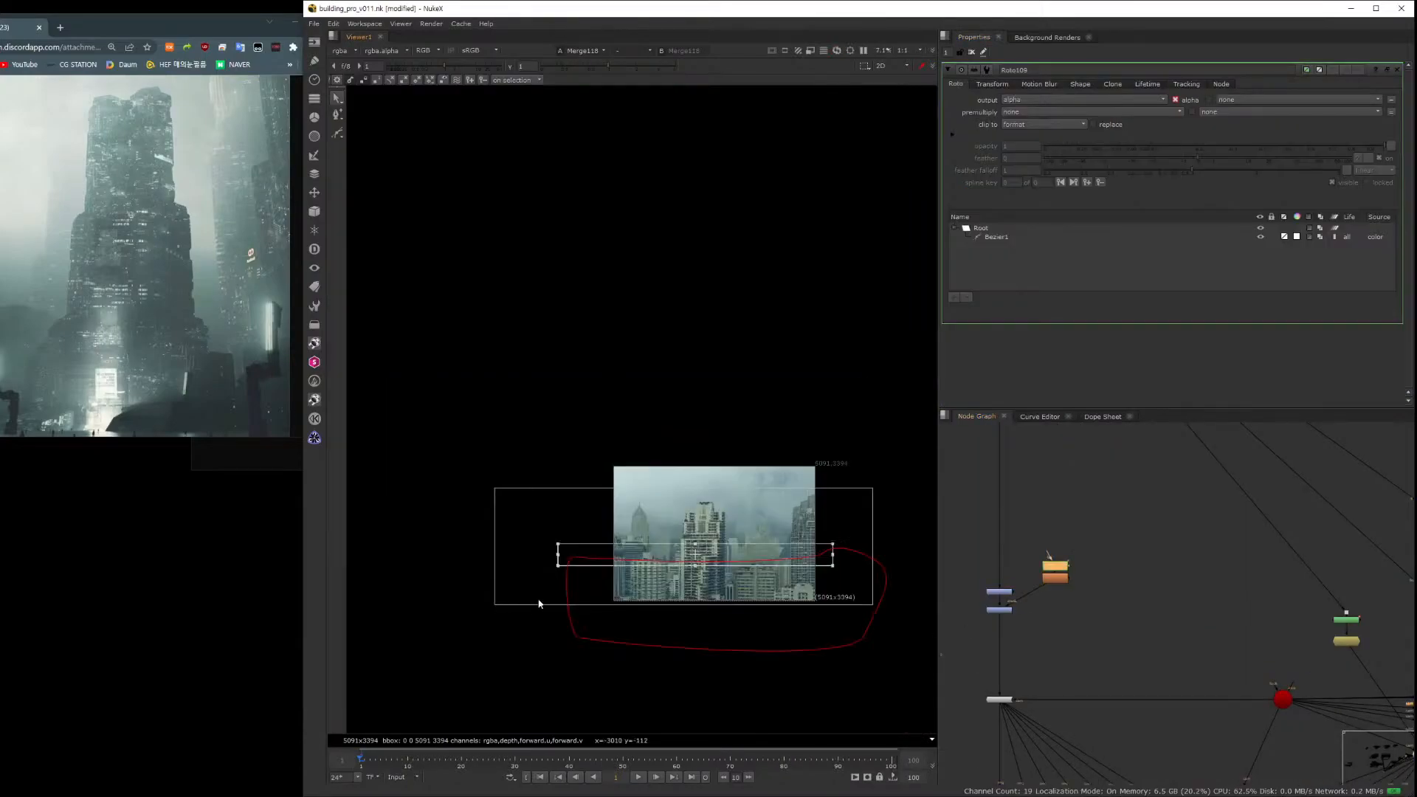
pyautogui.scroll(8, 620, 590)
pyautogui.moveTo(696, 539); pyautogui.dragTo(686, 526)
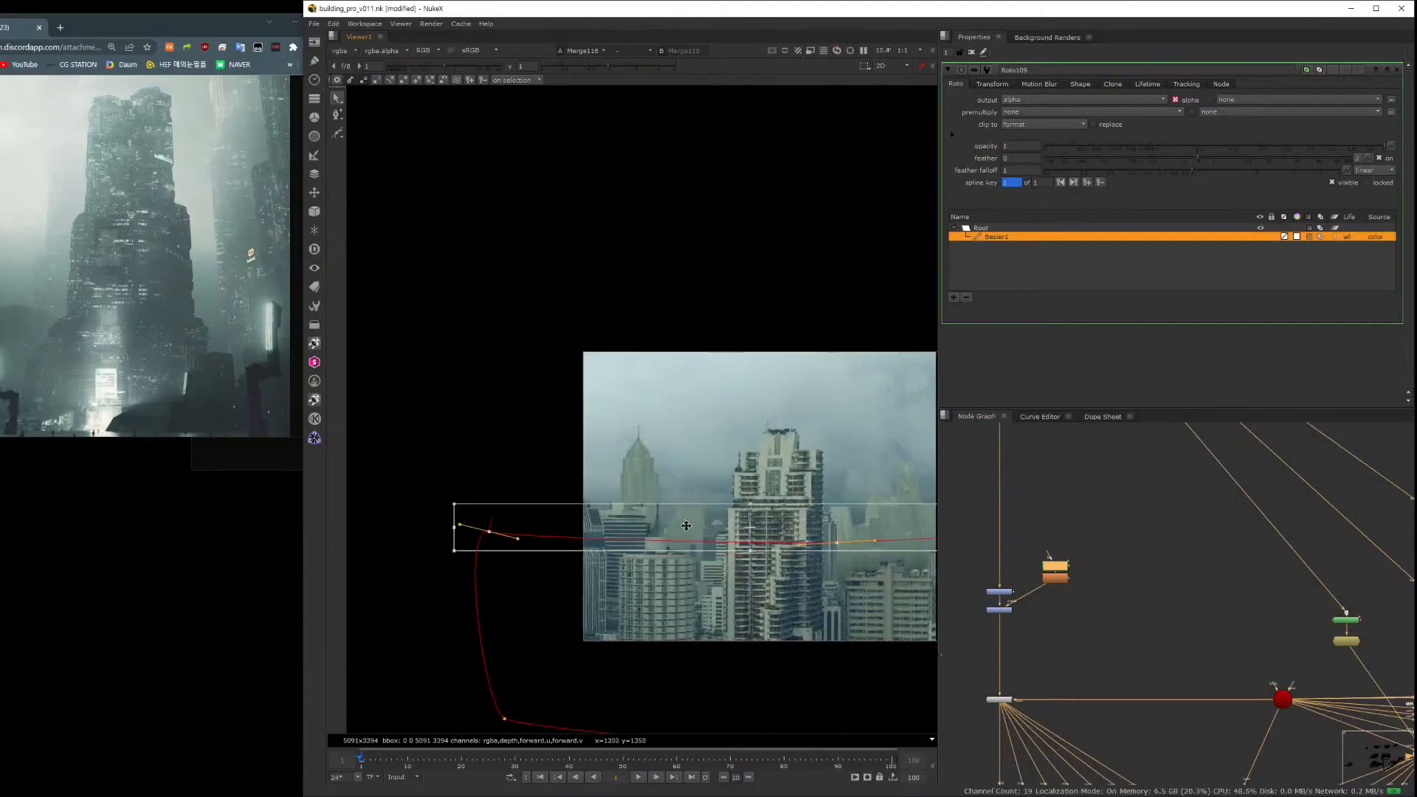
pyautogui.moveTo(694, 610); pyautogui.dragTo(549, 634, button='middle')
pyautogui.moveTo(760, 624); pyautogui.dragTo(820, 597)
pyautogui.click(882, 549)
pyautogui.moveTo(878, 553); pyautogui.dragTo(849, 579)
pyautogui.click(693, 568)
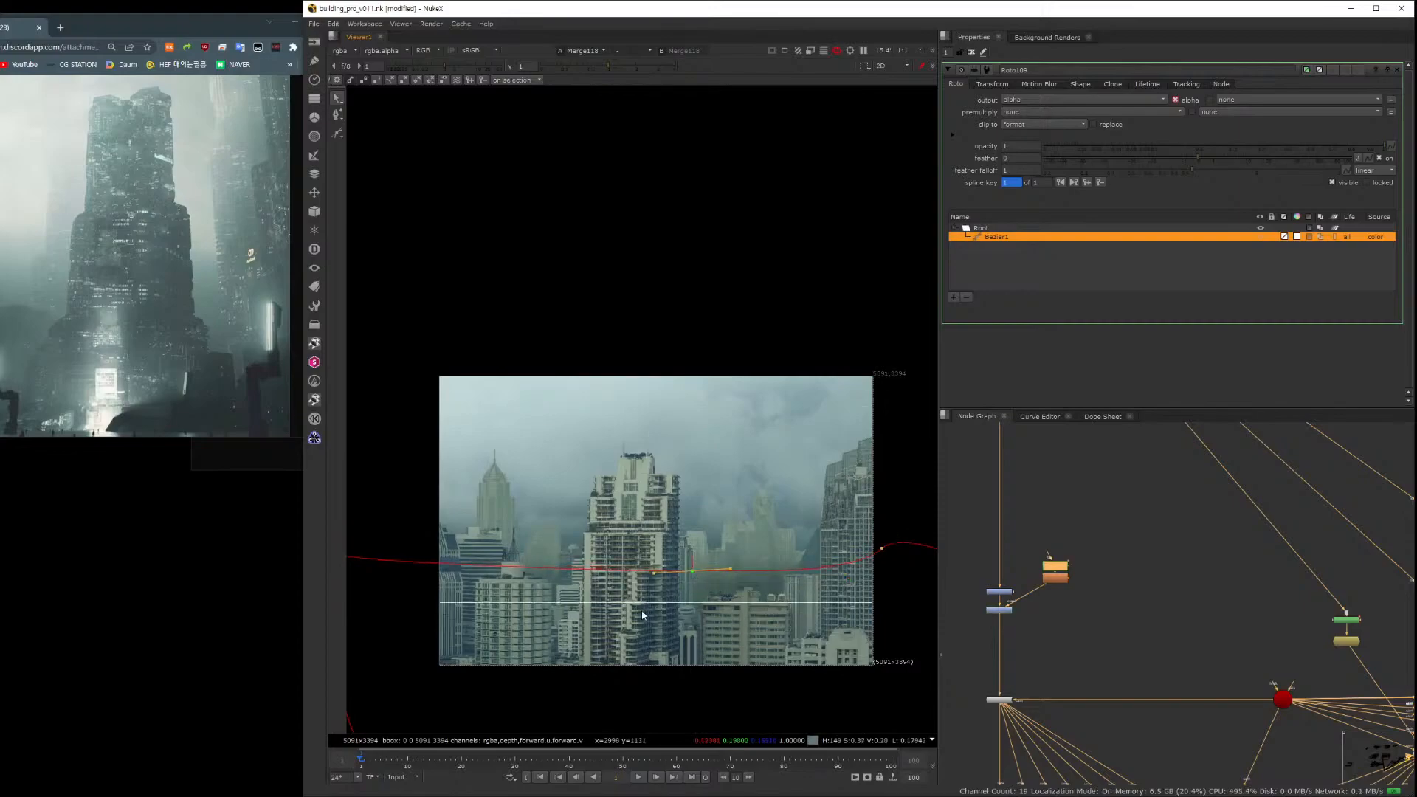
pyautogui.scroll(-3, 599, 636)
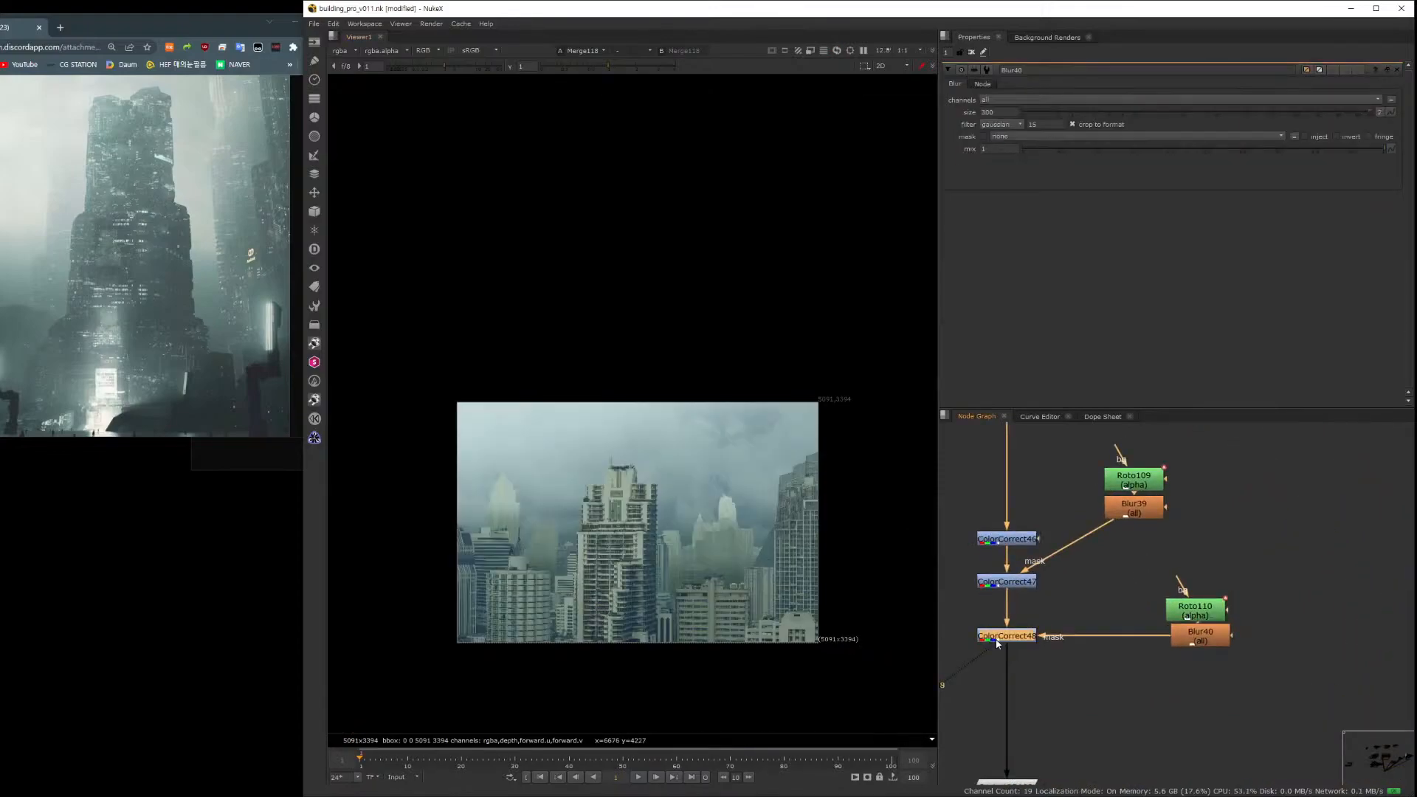
# Grade the buildings with contrast 0.94, gamma 1.35, red gain 0.82 and blue 1.3, plus another ColorCorrect with gamma 0.76, red gain 0.215 and blue 0.335.
pyautogui.doubleClick(996, 639)
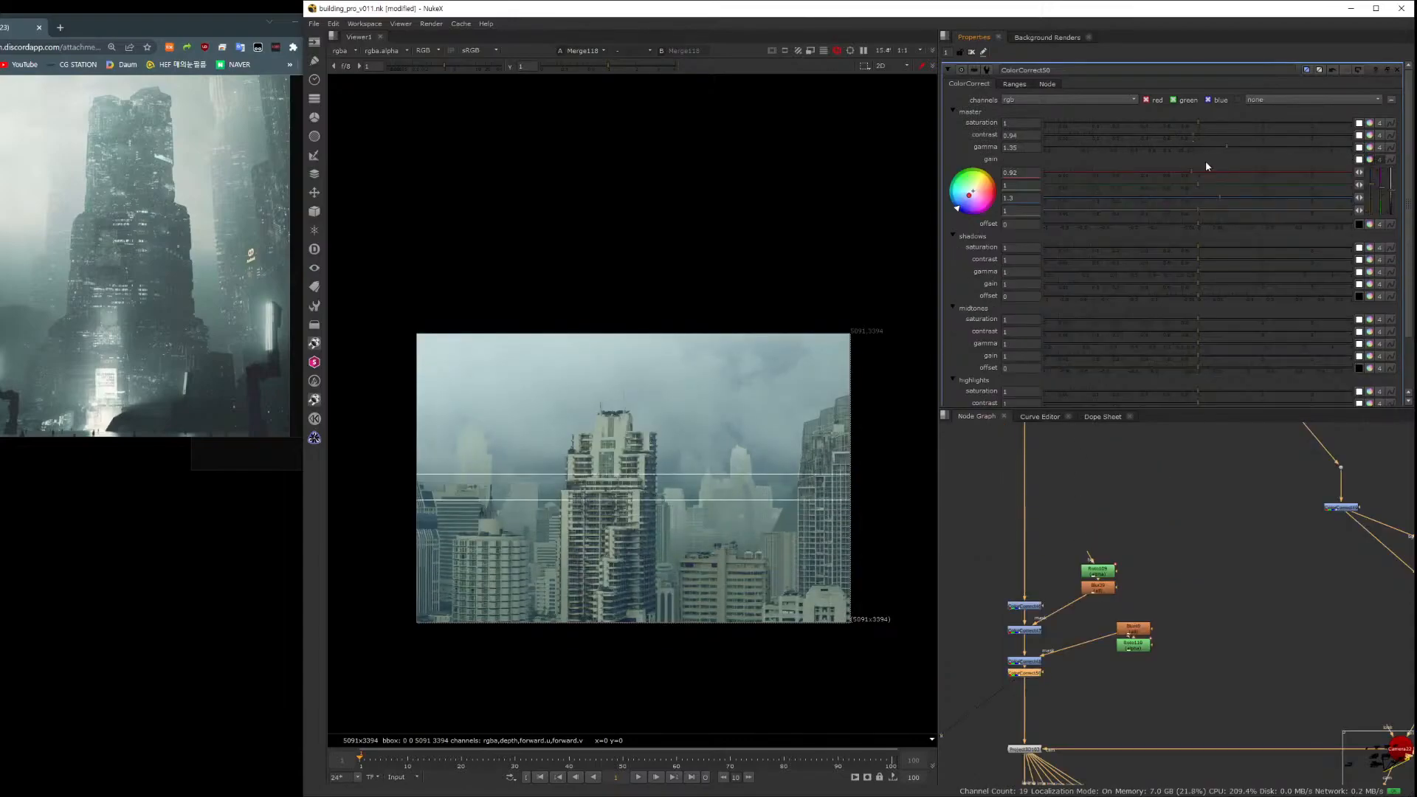
pyautogui.scroll(1, 702, 391)
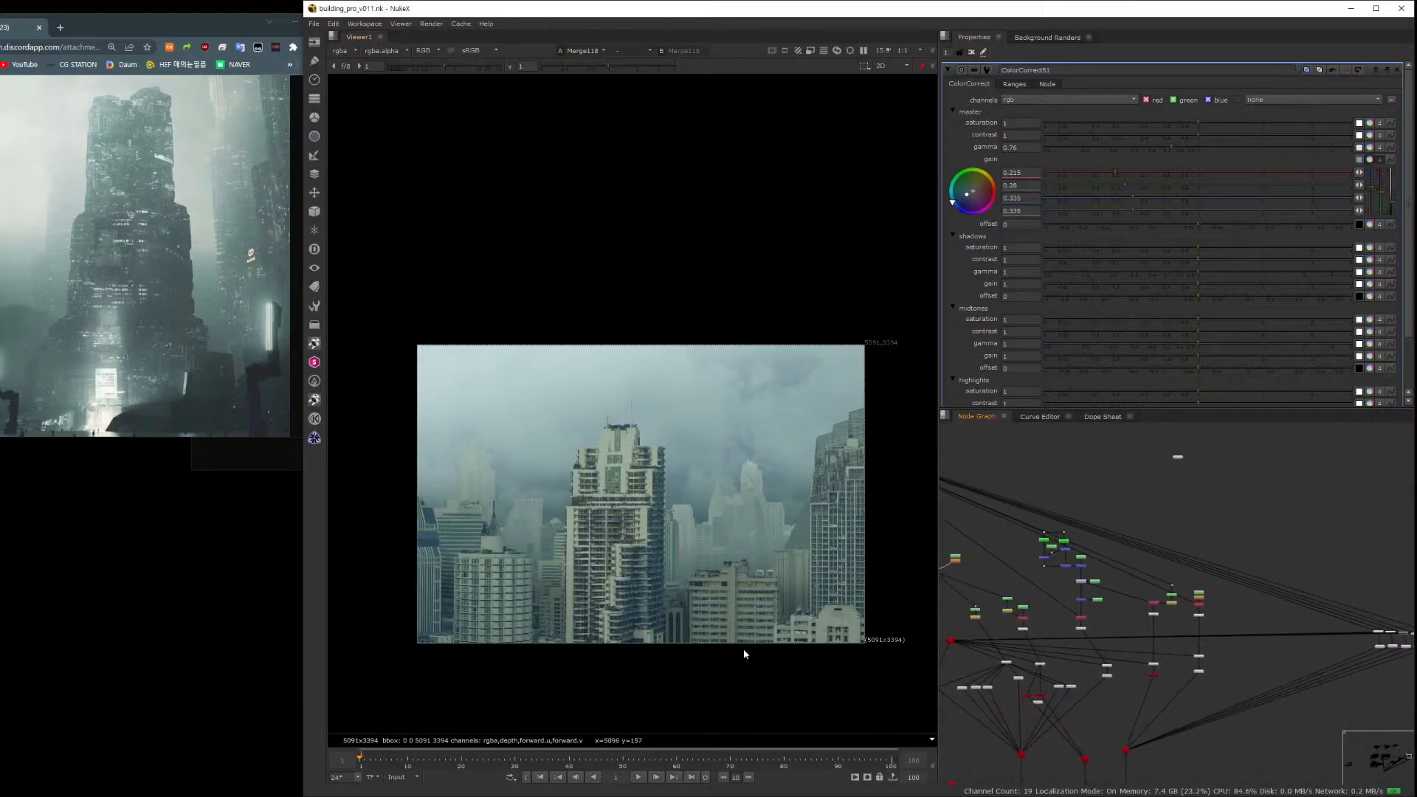
pyautogui.moveTo(704, 645); pyautogui.dragTo(669, 635, button='middle')
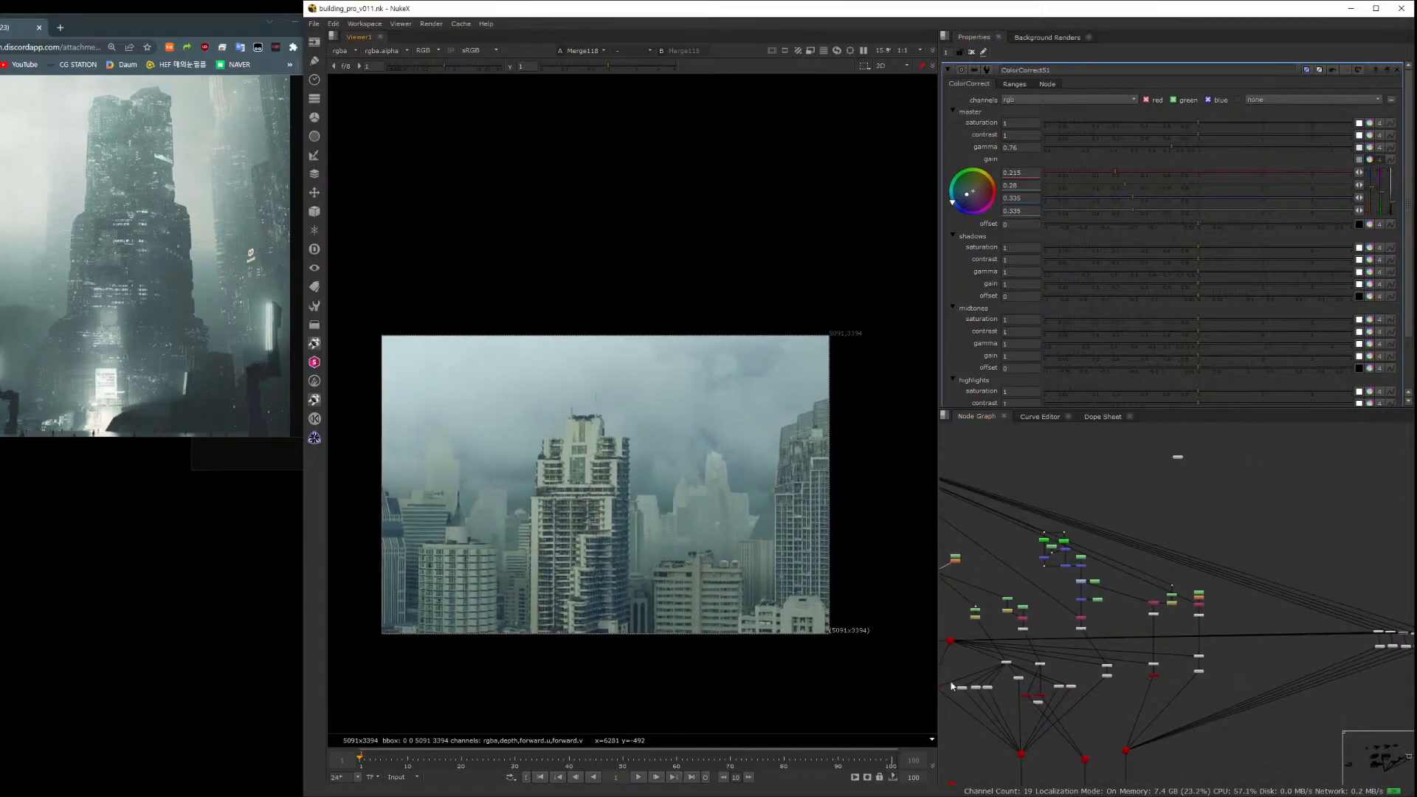
# Add a Constant node for a fog layer and sample its colour from the misty sky in the rendered image.
pyautogui.write('mcon')
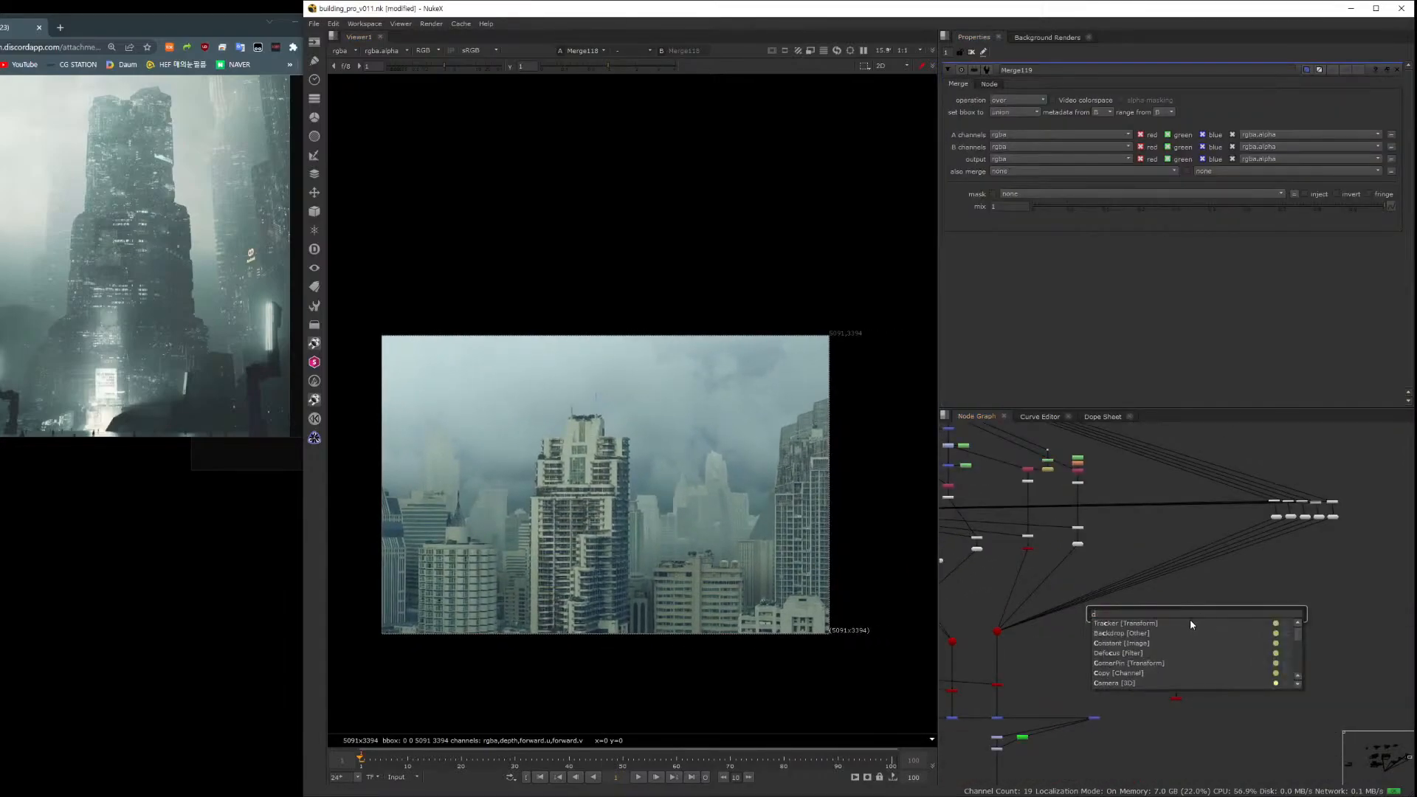
pyautogui.click(1145, 633)
pyautogui.keyDown('ctrl'); pyautogui.click(481, 380); pyautogui.keyUp('ctrl')
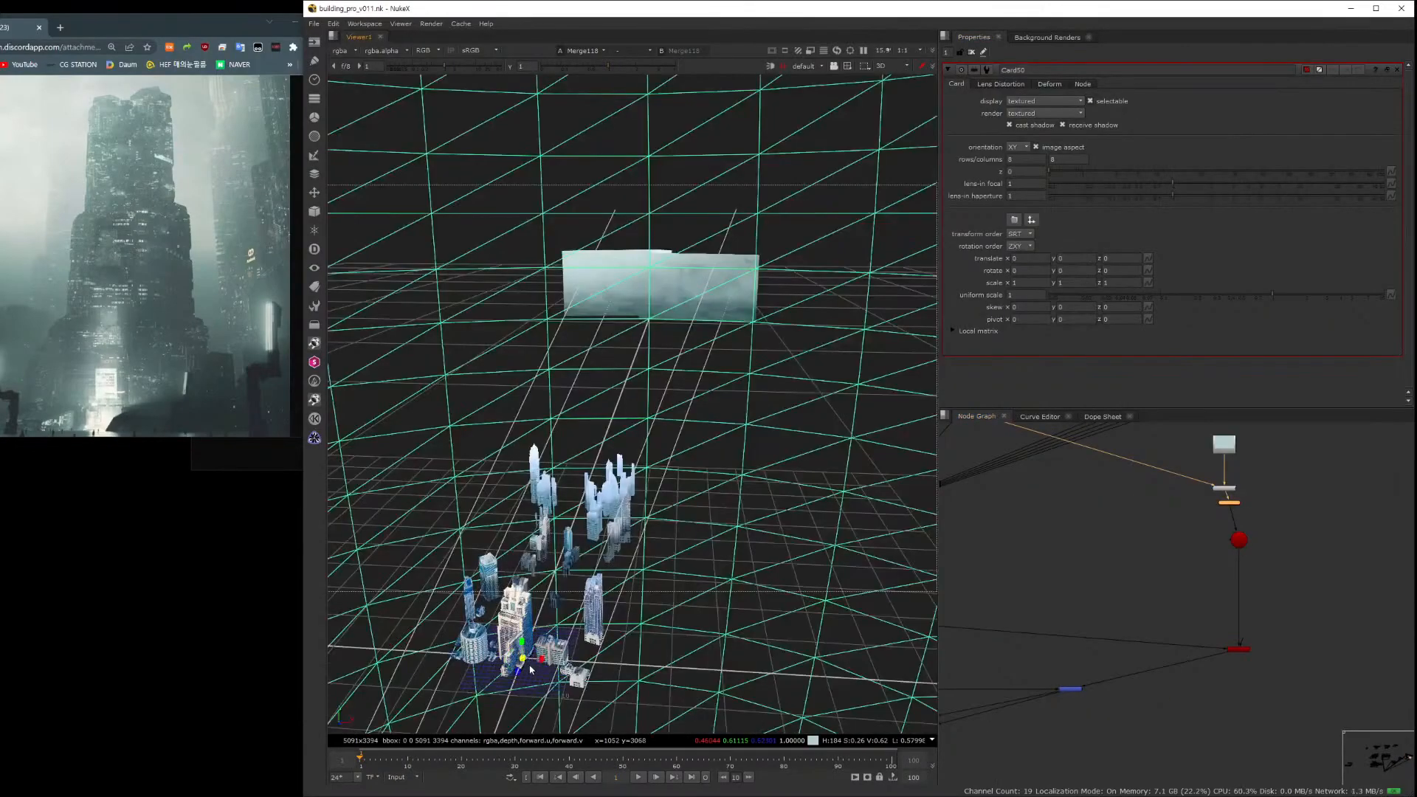
# Position the fog card among the buildings in the 3D scene and draw a roto mask covering the sky and tower tops.
pyautogui.moveTo(534, 668); pyautogui.dragTo(573, 684)
pyautogui.moveTo(702, 705); pyautogui.dragTo(763, 722)
pyautogui.keyDown('ctrl'); pyautogui.moveTo(718, 609); pyautogui.dragTo(588, 627); pyautogui.keyUp('ctrl')
pyautogui.keyDown('alt'); pyautogui.moveTo(476, 630); pyautogui.dragTo(601, 622); pyautogui.keyUp('alt')
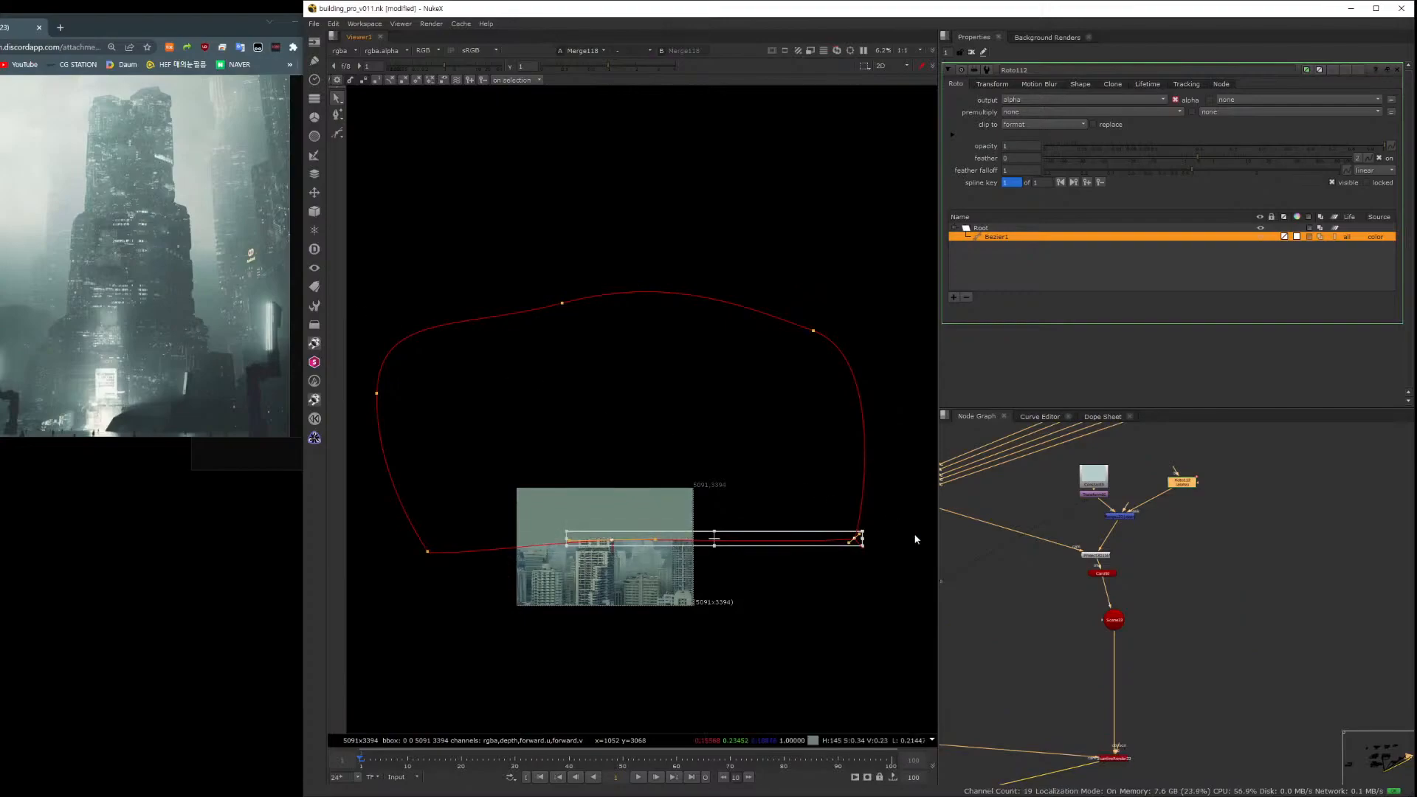
# Soften the fog layer's roto mask with a Blur and lighten the fog colour to a pale misty green.
pyautogui.moveTo(1061, 626); pyautogui.dragTo(1109, 612, button='middle')
pyautogui.keyDown('alt'); pyautogui.moveTo(1109, 612); pyautogui.dragTo(1004, 664, button='middle'); pyautogui.keyUp('alt')
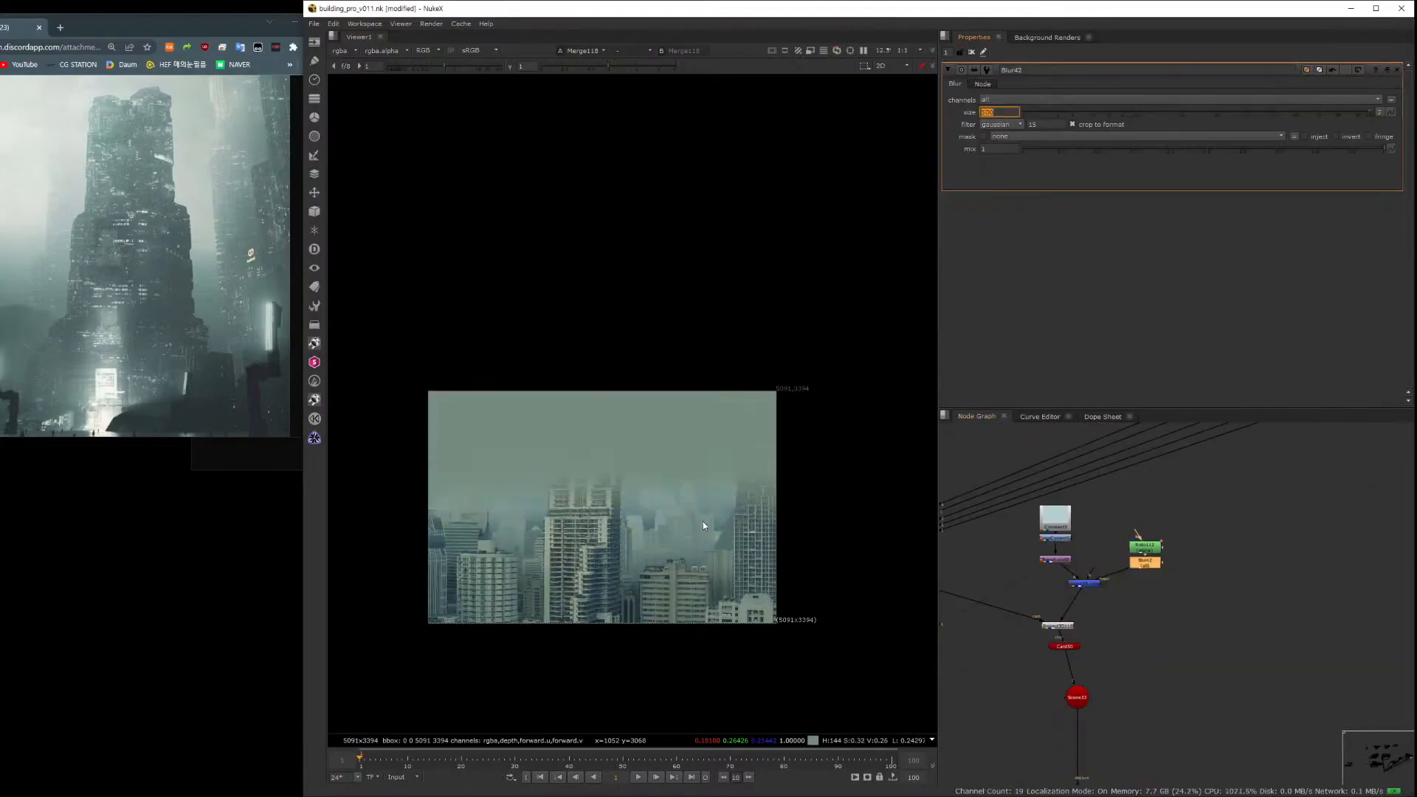
pyautogui.doubleClick(1059, 527)
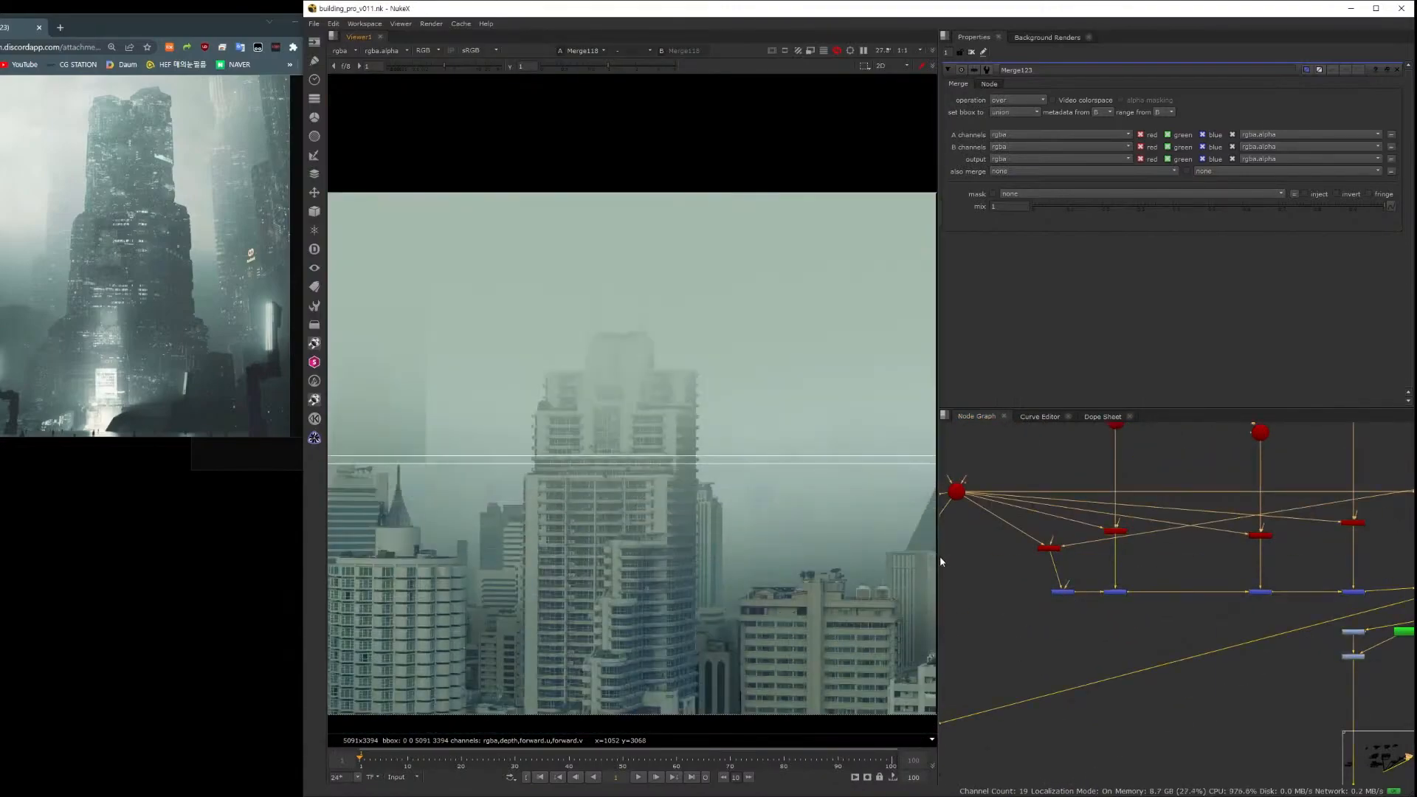
# Widen the viewer area and set up an F_ReGrain node with Preset Stock grain beside the original city photo.
pyautogui.moveTo(941, 563); pyautogui.dragTo(1060, 562)
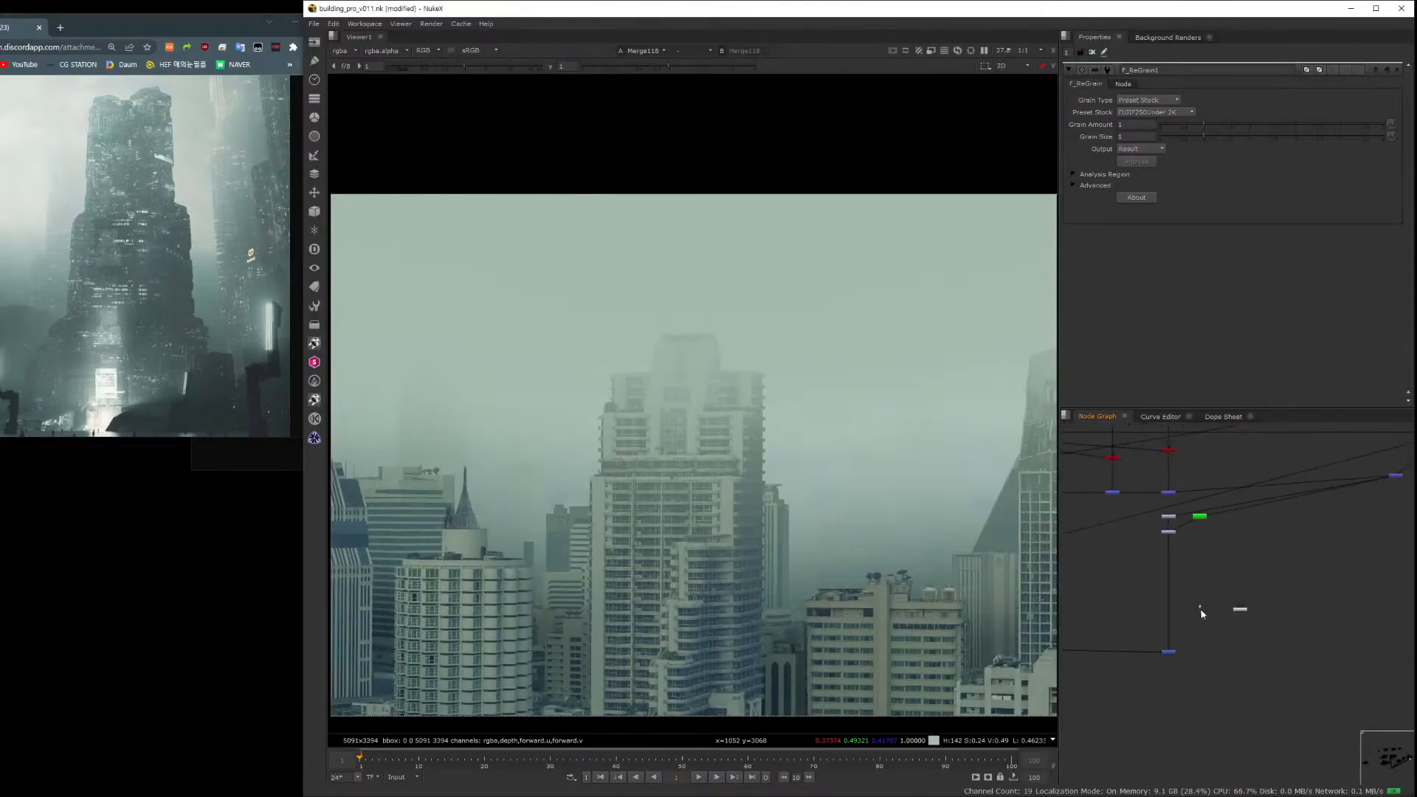
pyautogui.scroll(3, 1206, 617)
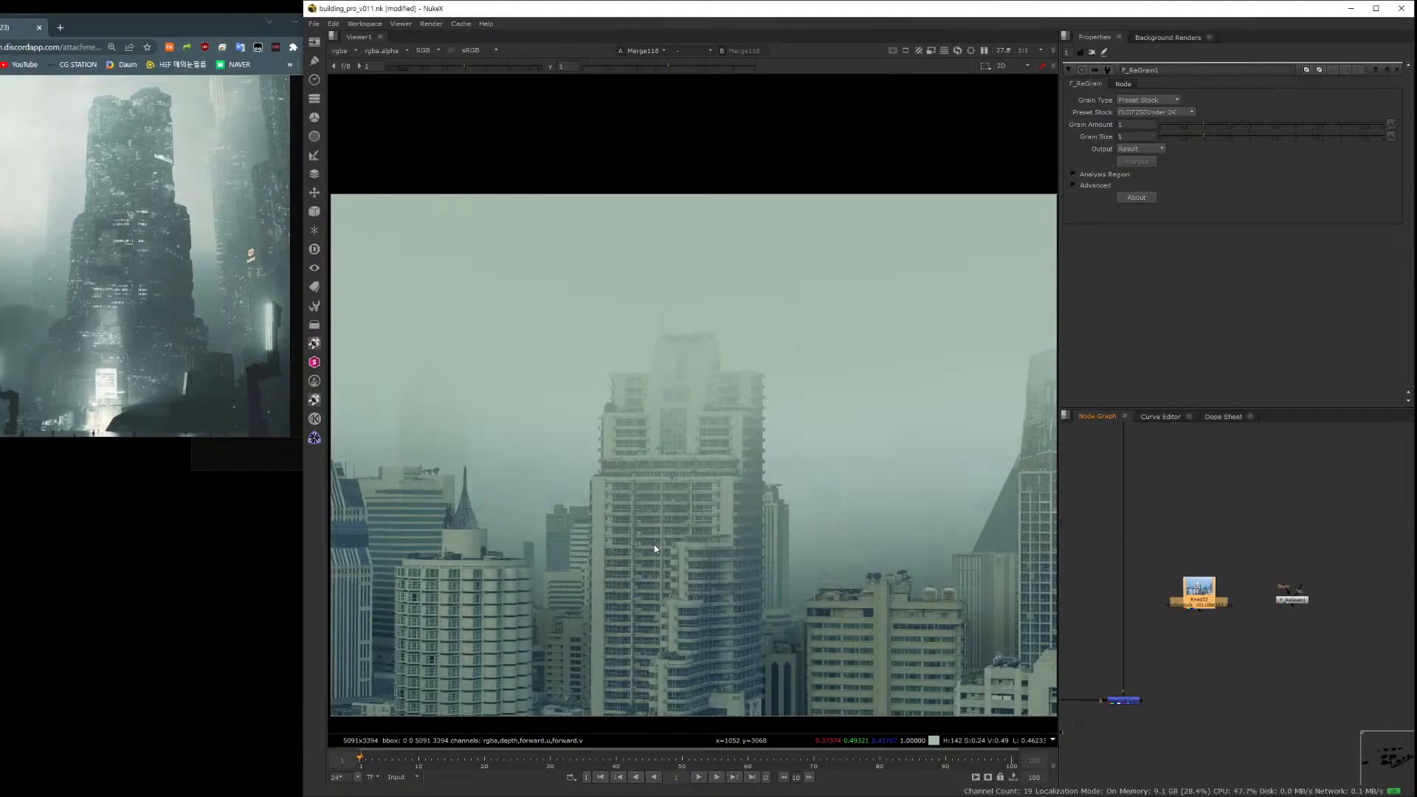
pyautogui.scroll(3, 1230, 632)
pyautogui.press('1')
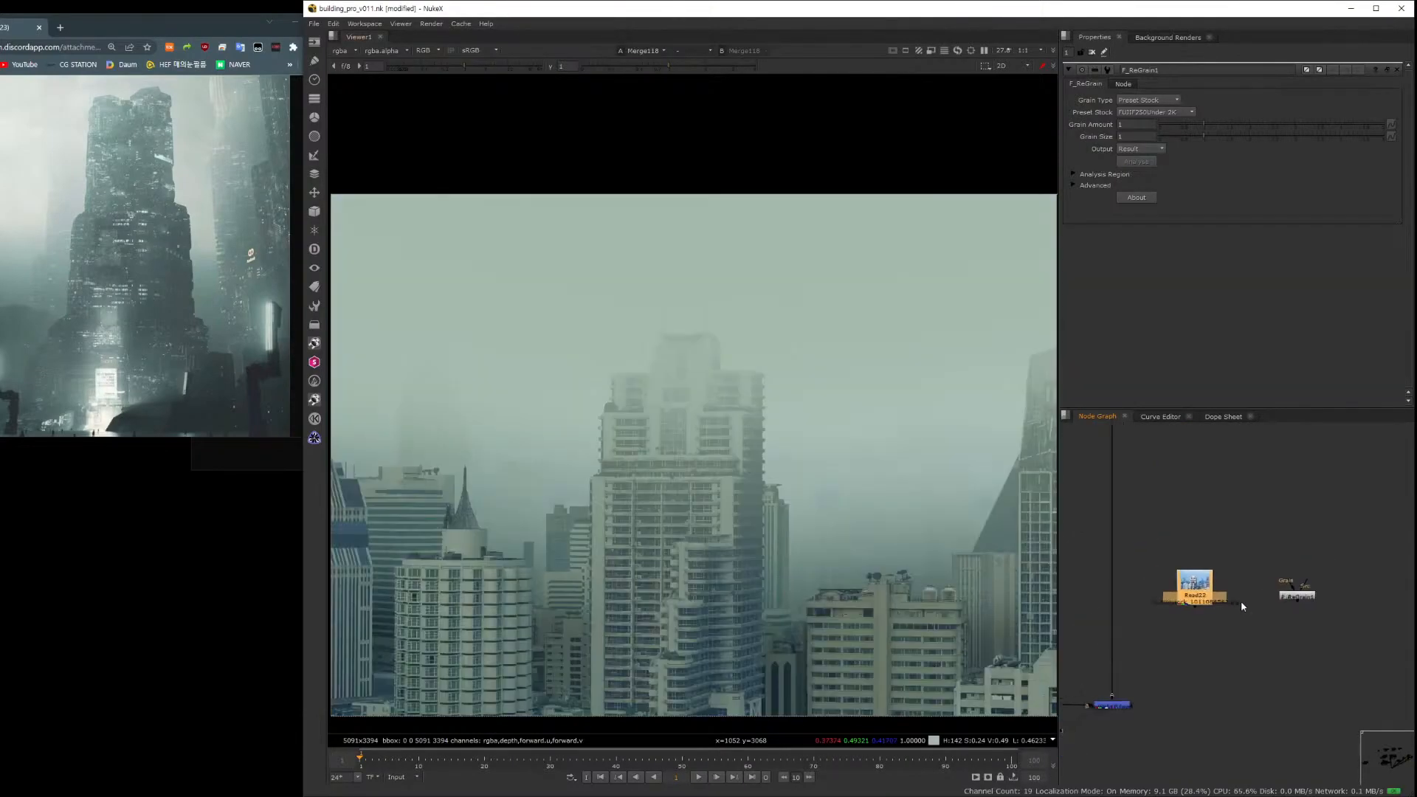
pyautogui.scroll(3, 1242, 602)
pyautogui.moveTo(1205, 576); pyautogui.dragTo(1227, 567)
pyautogui.press('1')
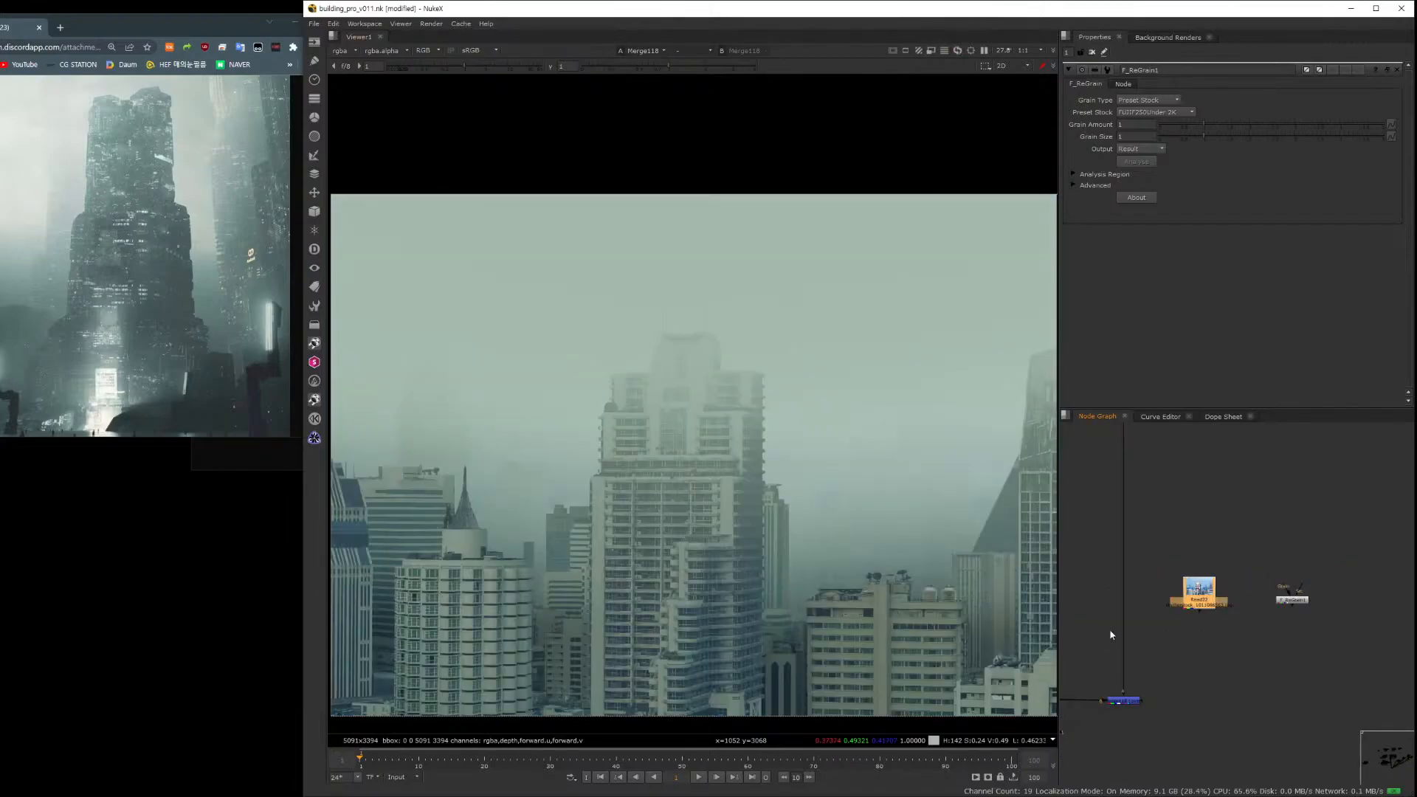
# Insert a Defocus of 6 in the final merge chain and check the full shot at frame 100.
pyautogui.scroll(4, 1241, 602)
pyautogui.moveTo(1205, 576); pyautogui.dragTo(1212, 575)
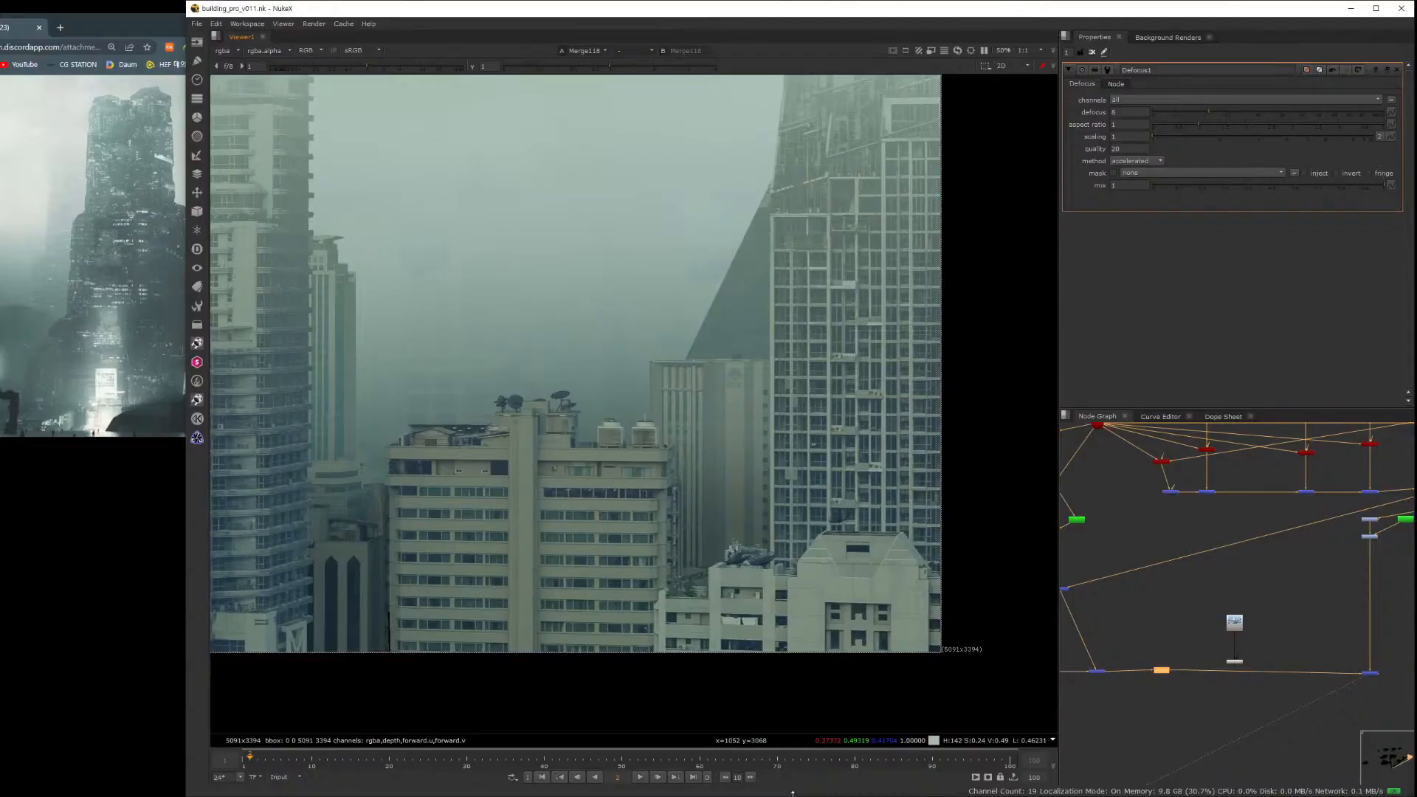
pyautogui.press('-')
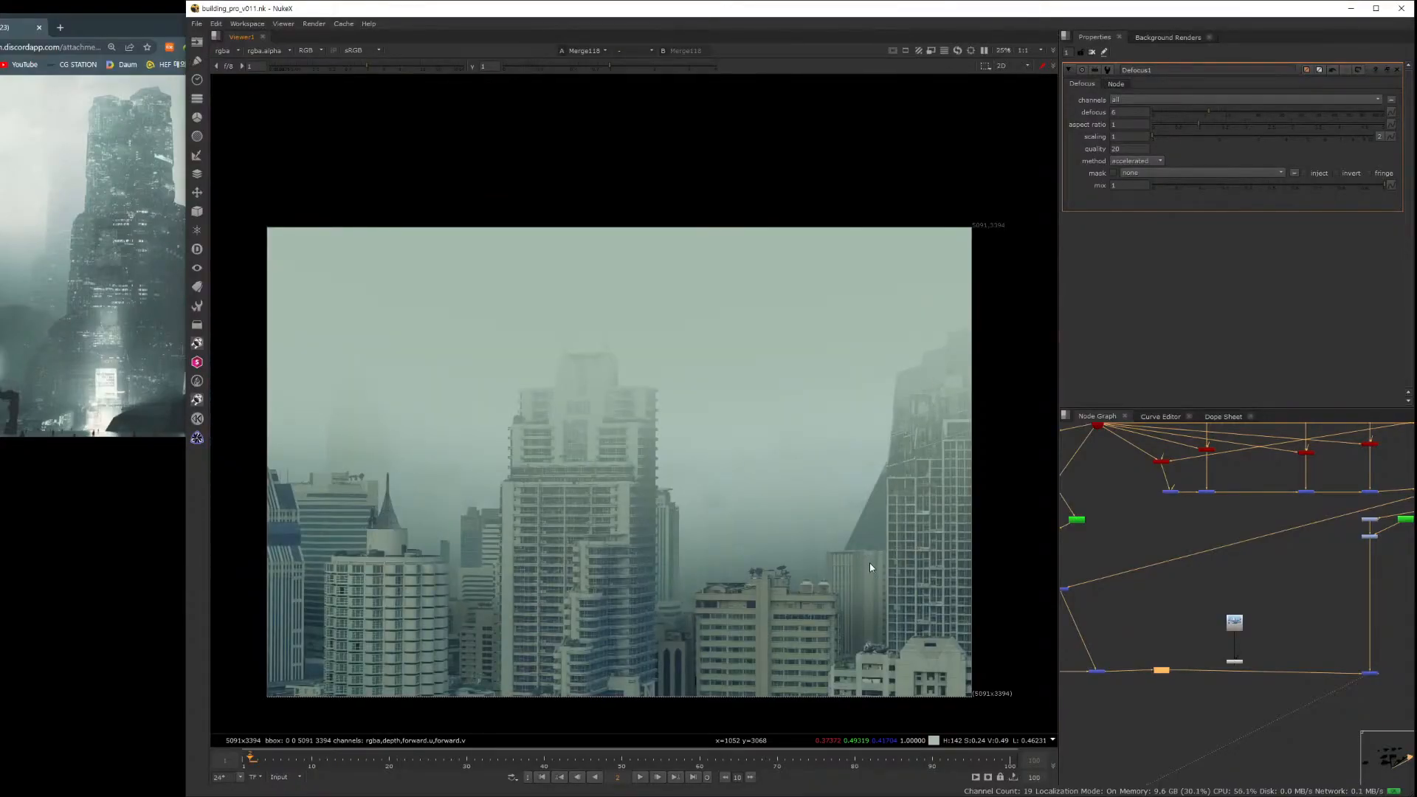
pyautogui.click(1008, 759)
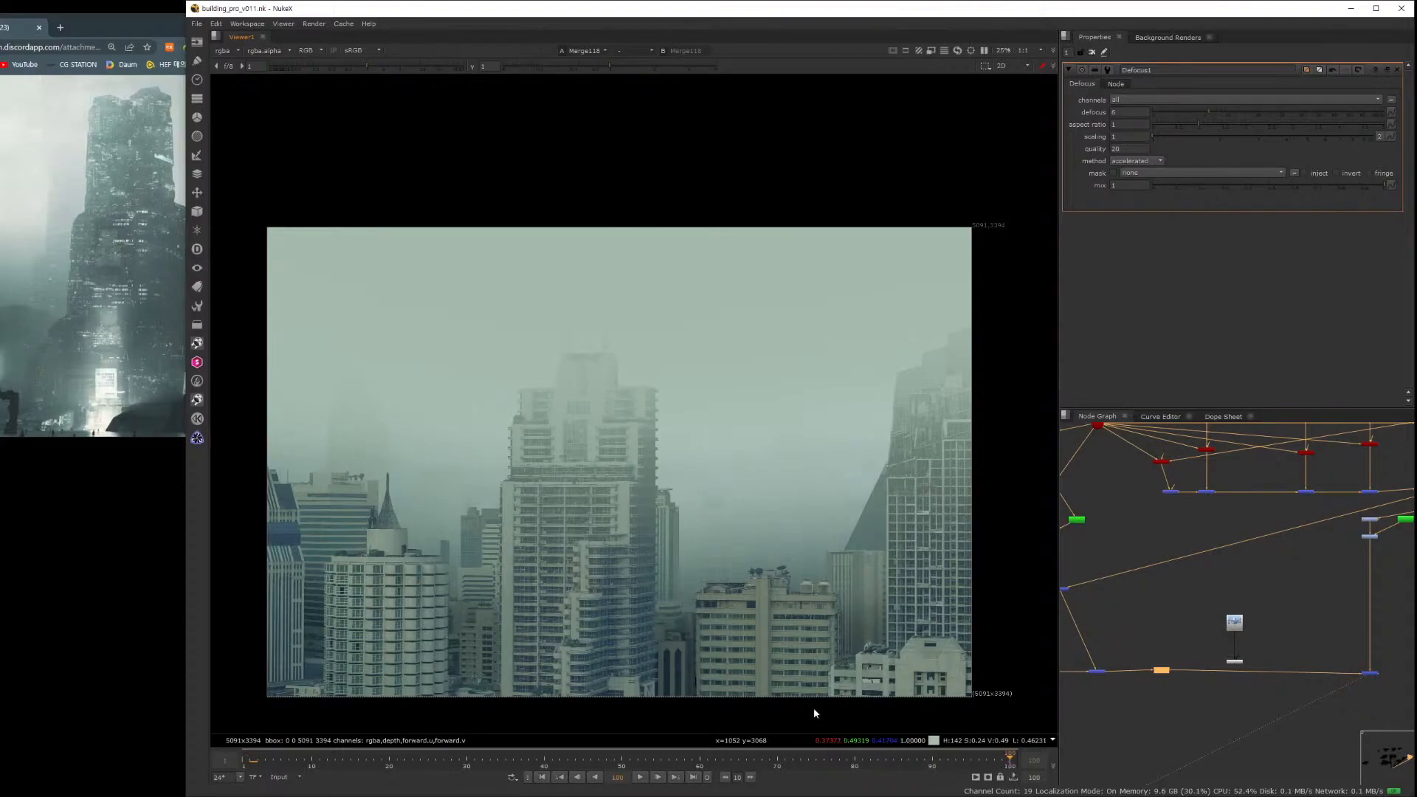